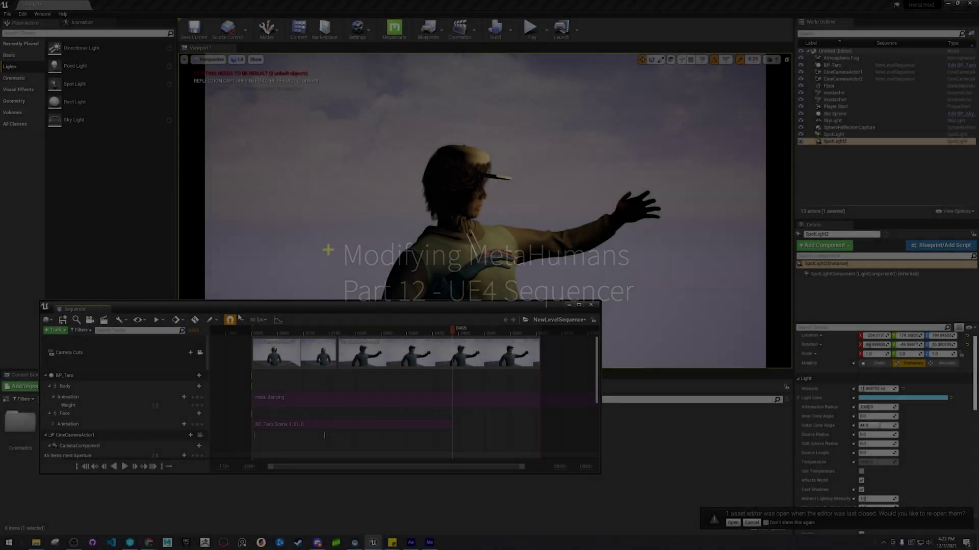
Step: Rearrange and enlarge the Sequencer window to show all BP_Taro tracks, and select the NewLevelSequence asset in the content folder
{"action": "left_click_drag", "start_coordinate": [276, 331], "coordinate": [502, 341]}
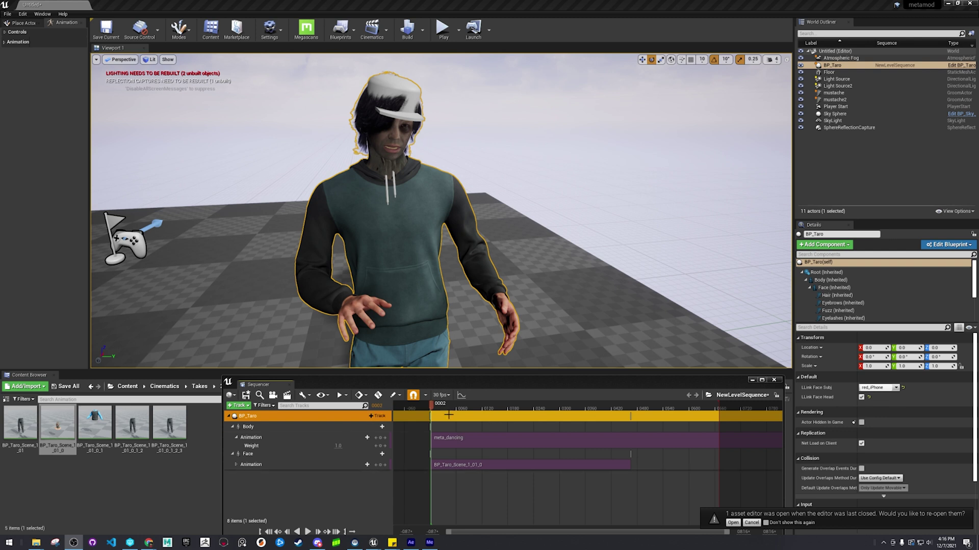
{"action": "left_click_drag", "start_coordinate": [237, 376], "coordinate": [236, 432]}
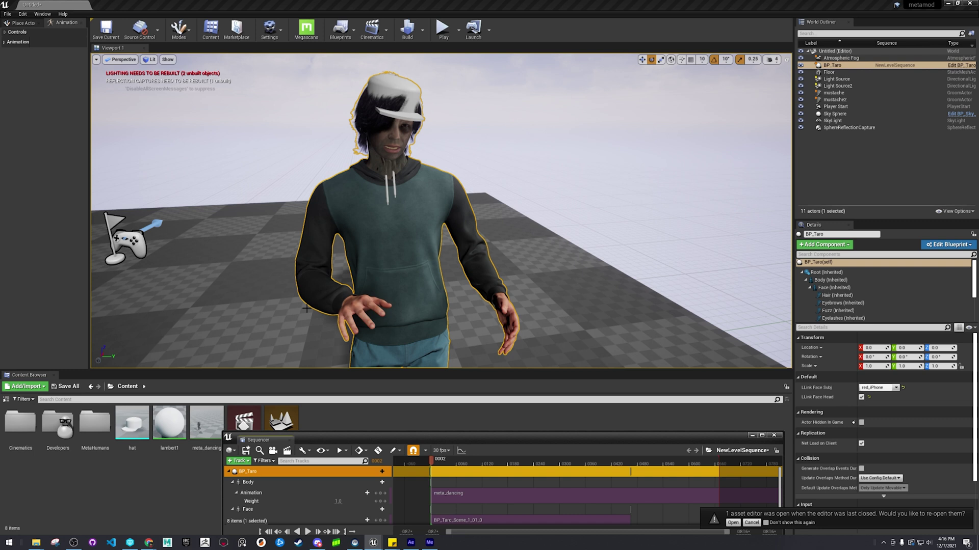
{"action": "left_click_drag", "start_coordinate": [338, 443], "coordinate": [469, 351]}
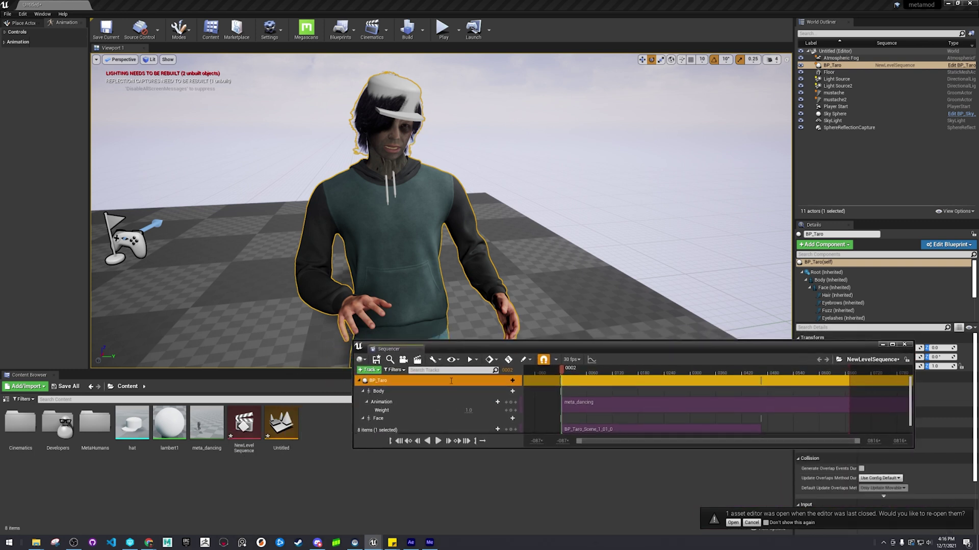
{"action": "left_click", "coordinate": [232, 432]}
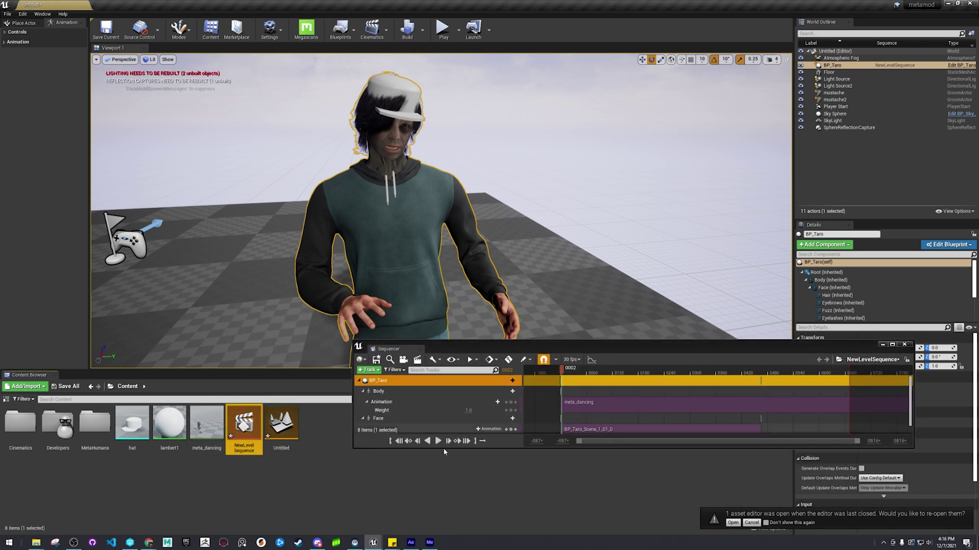
{"action": "left_click_drag", "start_coordinate": [441, 450], "coordinate": [441, 516]}
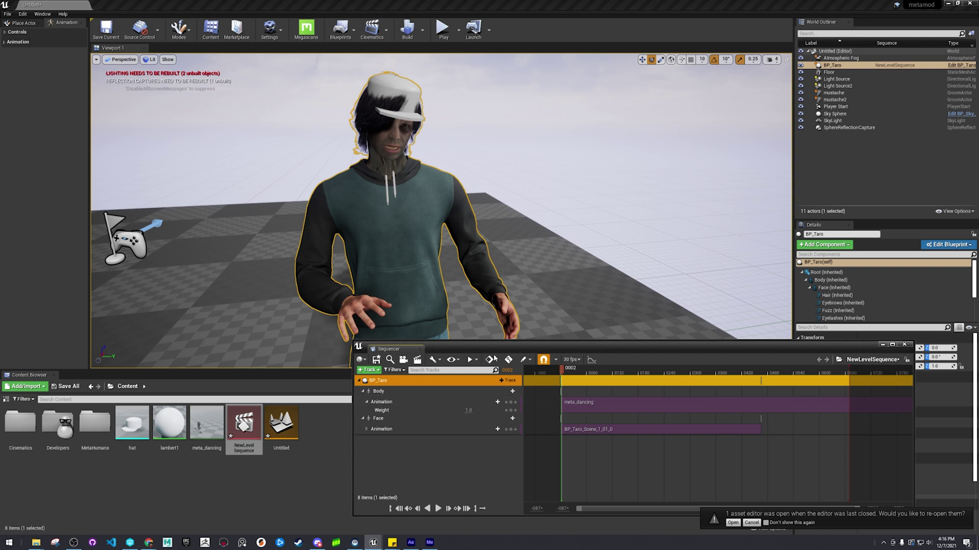
{"action": "mouse_move", "coordinate": [464, 348]}
{"action": "left_mouse_down"}
{"action": "mouse_move", "coordinate": [400, 363]}
{"action": "mouse_move", "coordinate": [457, 339]}
{"action": "left_mouse_up"}
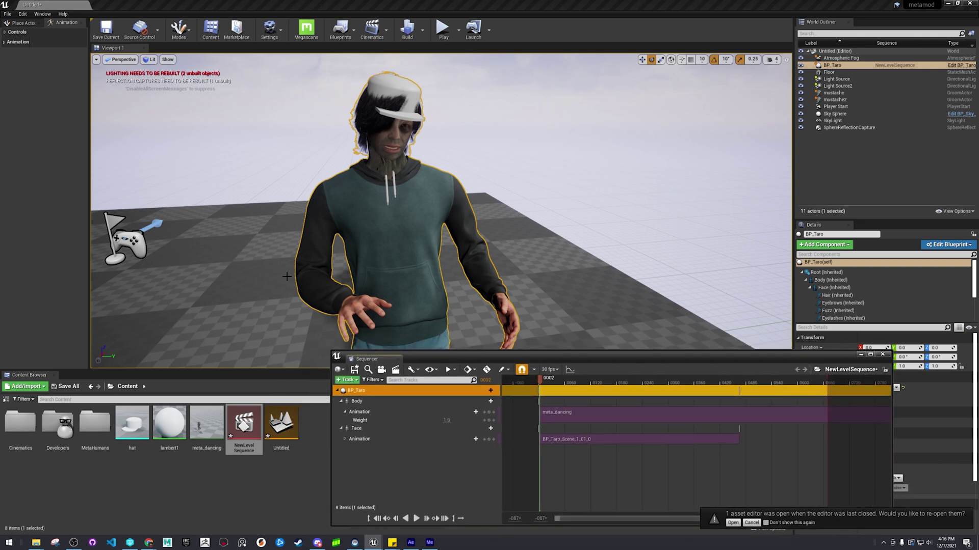
Step: Widen the list of placeable actors and place a Cine Camera Actor on the floor near the character
{"action": "left_click", "coordinate": [21, 23]}
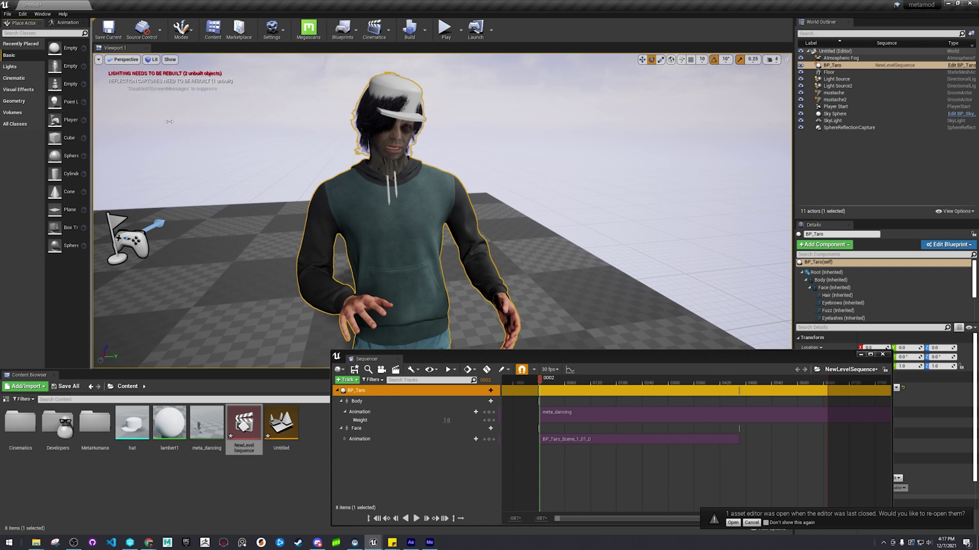
{"action": "left_click_drag", "start_coordinate": [89, 121], "coordinate": [177, 120]}
{"action": "left_click", "coordinate": [20, 78]}
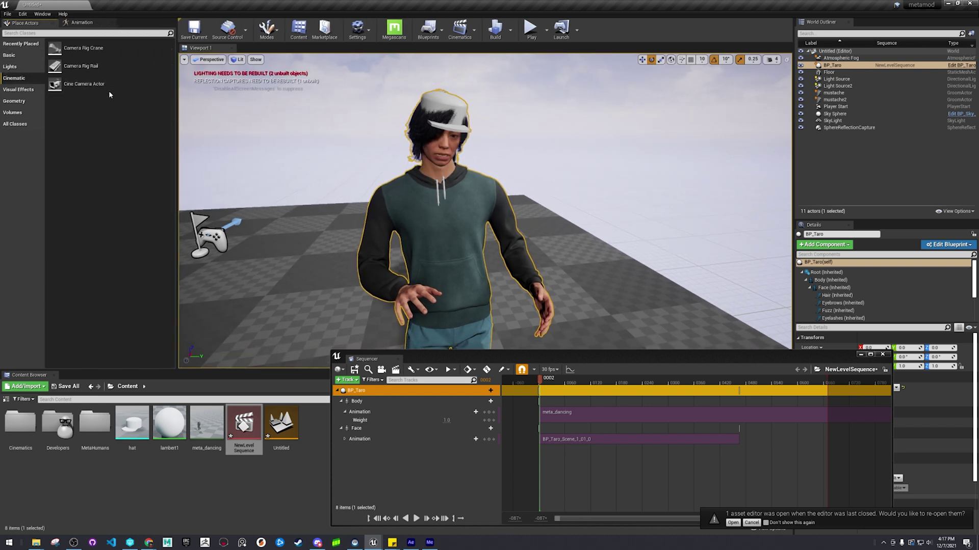
{"action": "left_click_drag", "start_coordinate": [84, 84], "coordinate": [245, 222]}
{"action": "left_click_drag", "start_coordinate": [302, 269], "coordinate": [298, 276]}
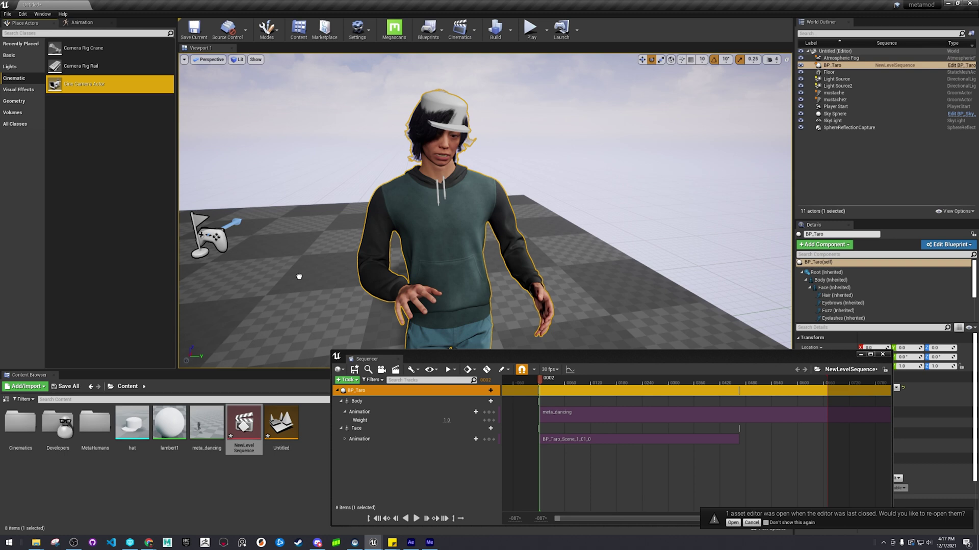
Step: Move the cine camera in front of the character and raise it so the upper body is in shot
{"action": "scroll", "coordinate": [283, 226], "scroll_direction": "up", "scroll_amount": 2}
{"action": "mouse_move", "coordinate": [298, 224]}
{"action": "right_mouse_down"}
{"action": "mouse_move", "coordinate": [270, 224]}
{"action": "mouse_move", "coordinate": [331, 227]}
{"action": "mouse_move", "coordinate": [311, 240]}
{"action": "mouse_move", "coordinate": [285, 235]}
{"action": "mouse_move", "coordinate": [357, 265]}
{"action": "mouse_move", "coordinate": [316, 230]}
{"action": "mouse_move", "coordinate": [286, 224]}
{"action": "right_mouse_up"}
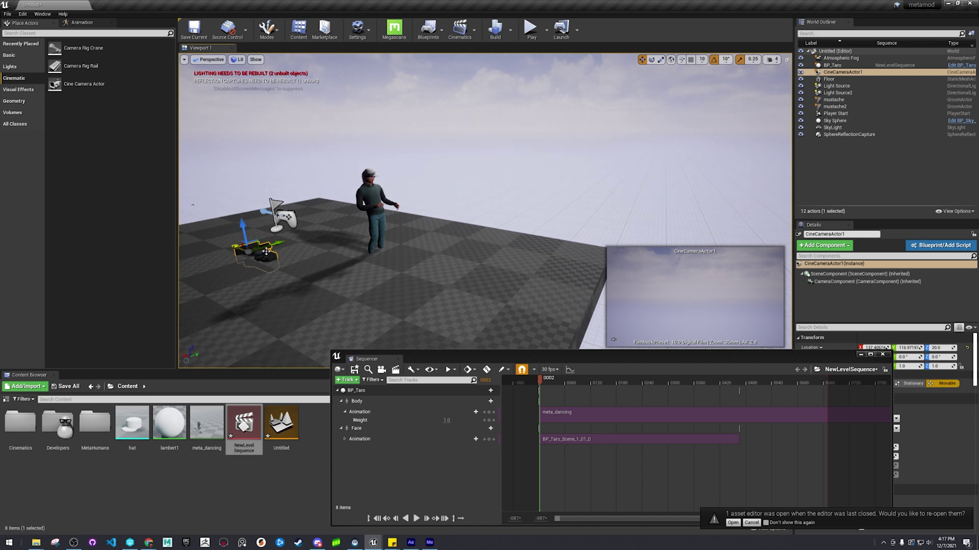
{"action": "left_click_drag", "start_coordinate": [266, 251], "coordinate": [473, 234]}
{"action": "left_click_drag", "start_coordinate": [494, 192], "coordinate": [494, 172]}
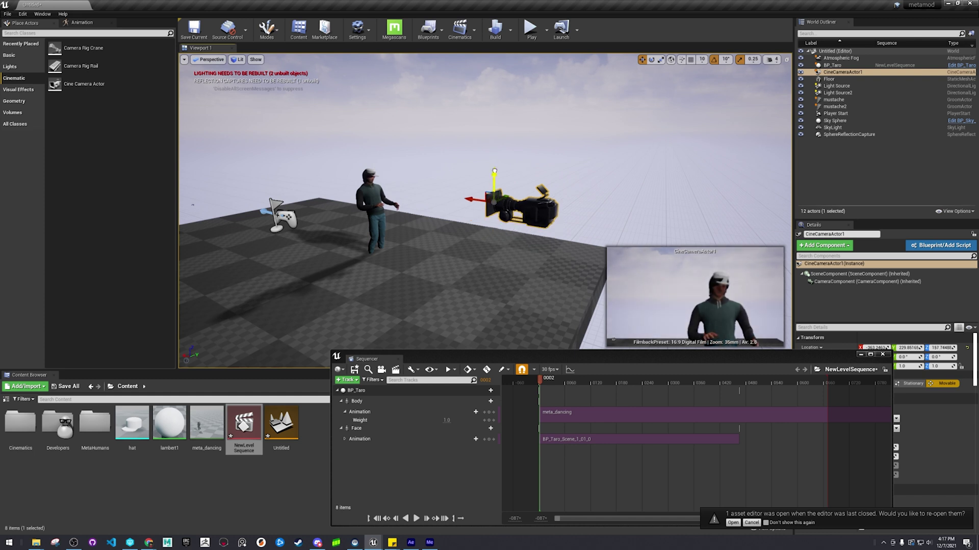
Step: Set the cine camera's filmback to 16:9 DSLR and shift the camera closer to centre the character in its frame
{"action": "left_click_drag", "start_coordinate": [779, 353], "coordinate": [504, 409]}
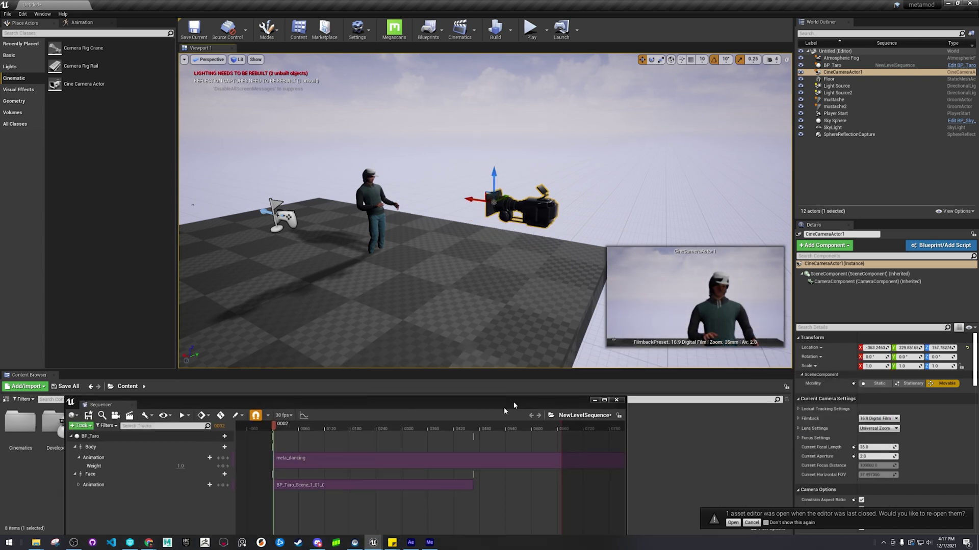
{"action": "left_click", "coordinate": [884, 420]}
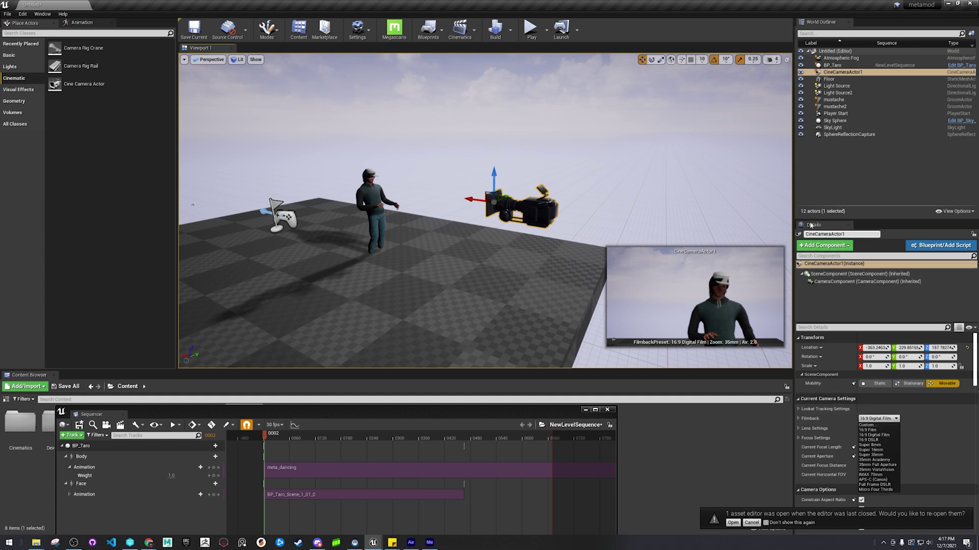
{"action": "left_click", "coordinate": [875, 440]}
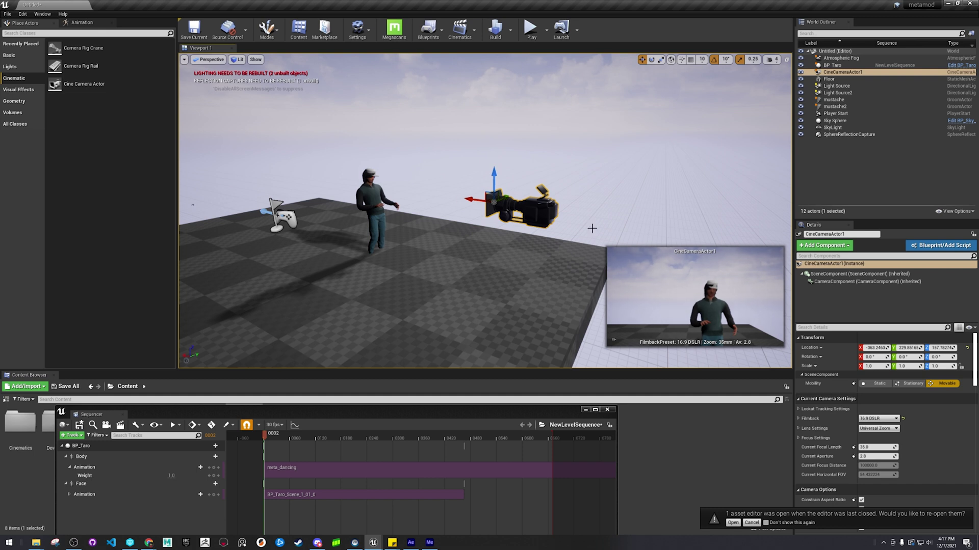
{"action": "mouse_move", "coordinate": [507, 197]}
{"action": "left_mouse_down"}
{"action": "mouse_move", "coordinate": [479, 190]}
{"action": "mouse_move", "coordinate": [493, 189]}
{"action": "left_mouse_up"}
Step: Set the cine camera's focus method to Disable
{"action": "scroll", "coordinate": [909, 445], "scroll_direction": "down", "scroll_amount": 1}
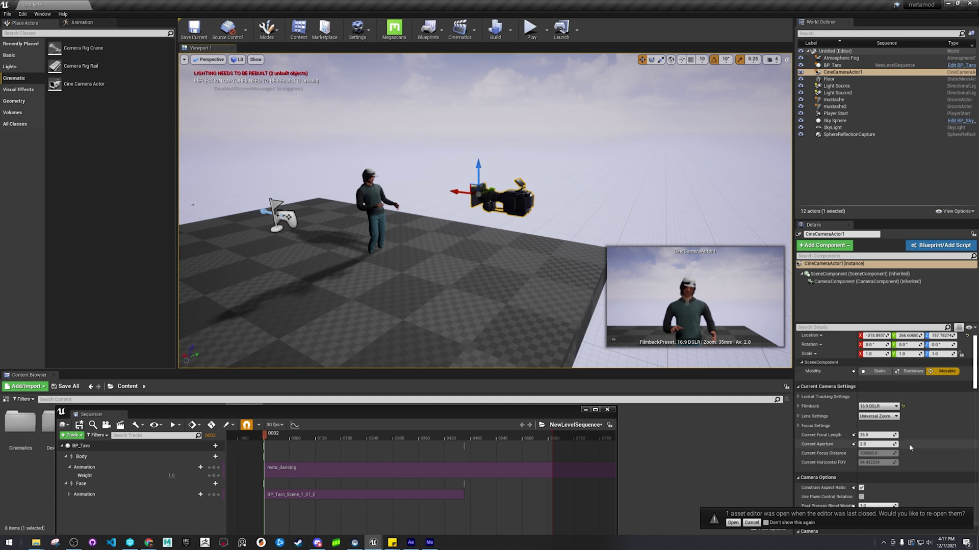
{"action": "left_click", "coordinate": [800, 427]}
{"action": "left_click", "coordinate": [878, 435]}
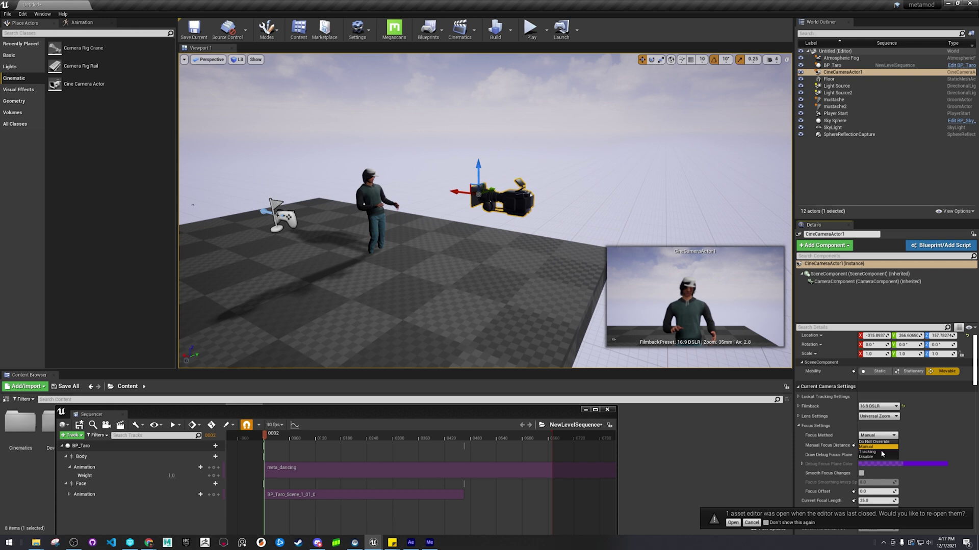
{"action": "left_click", "coordinate": [872, 457]}
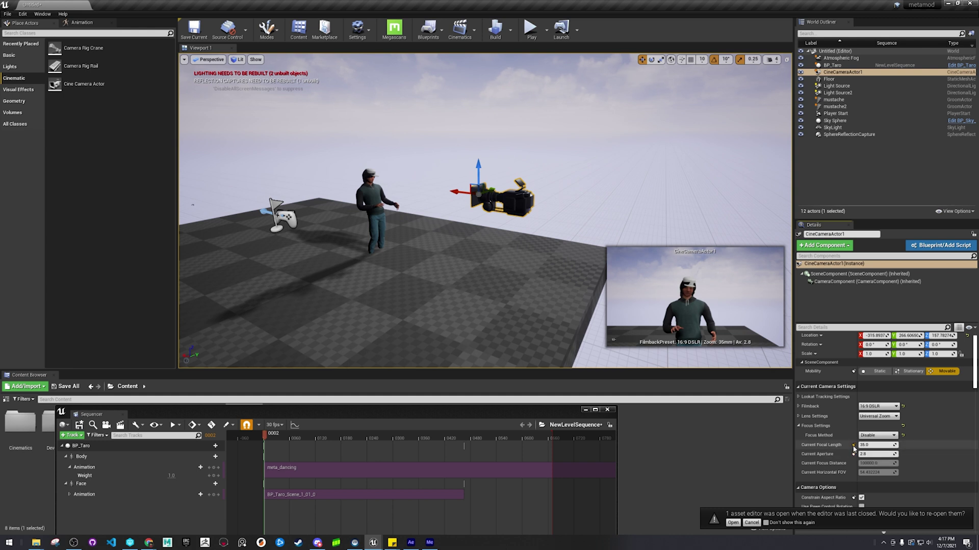
Step: Add CineCameraActor1 to the level sequence as a tracked actor
{"action": "left_click_drag", "start_coordinate": [213, 412], "coordinate": [435, 313]}
{"action": "left_click", "coordinate": [294, 337]}
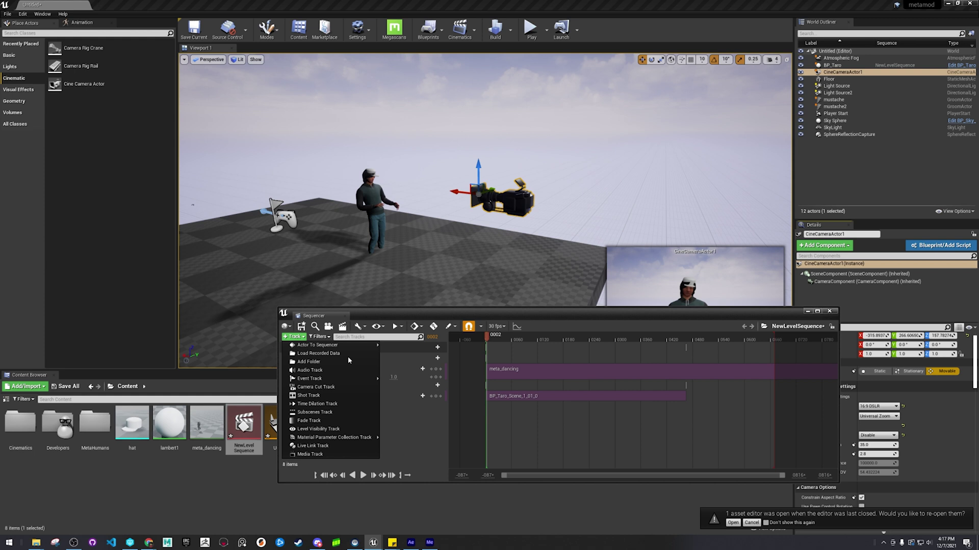
{"action": "mouse_move", "coordinate": [323, 347]}
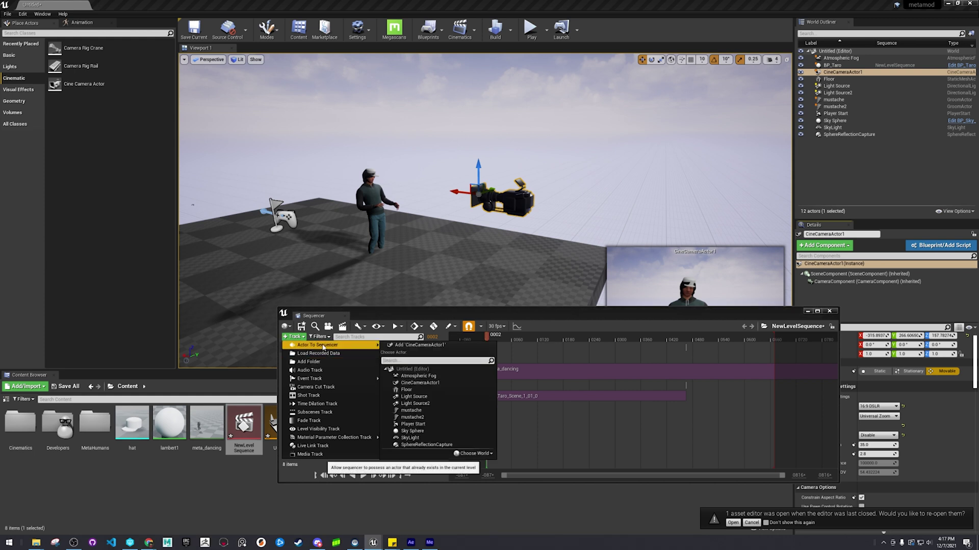
{"action": "left_click", "coordinate": [414, 346]}
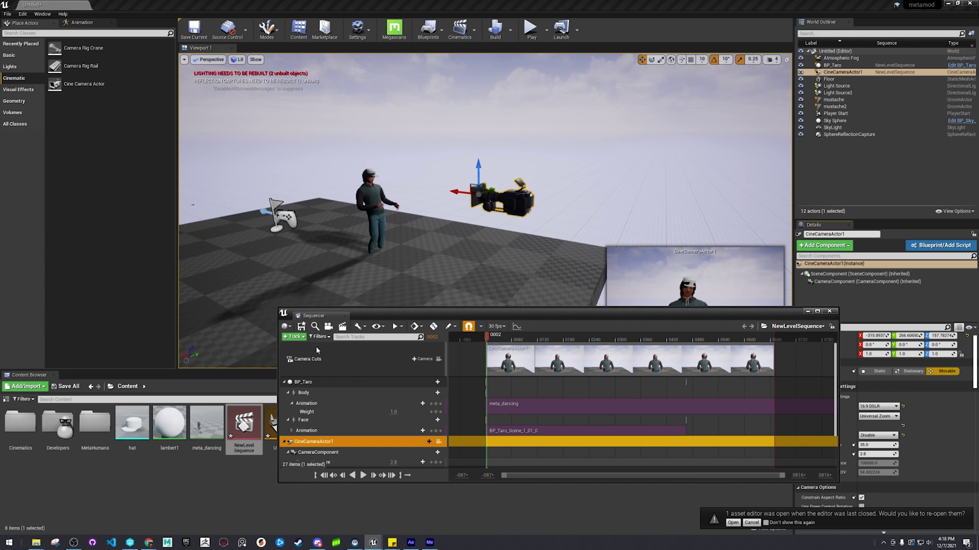
{"action": "left_click", "coordinate": [294, 337]}
{"action": "mouse_move", "coordinate": [298, 346]}
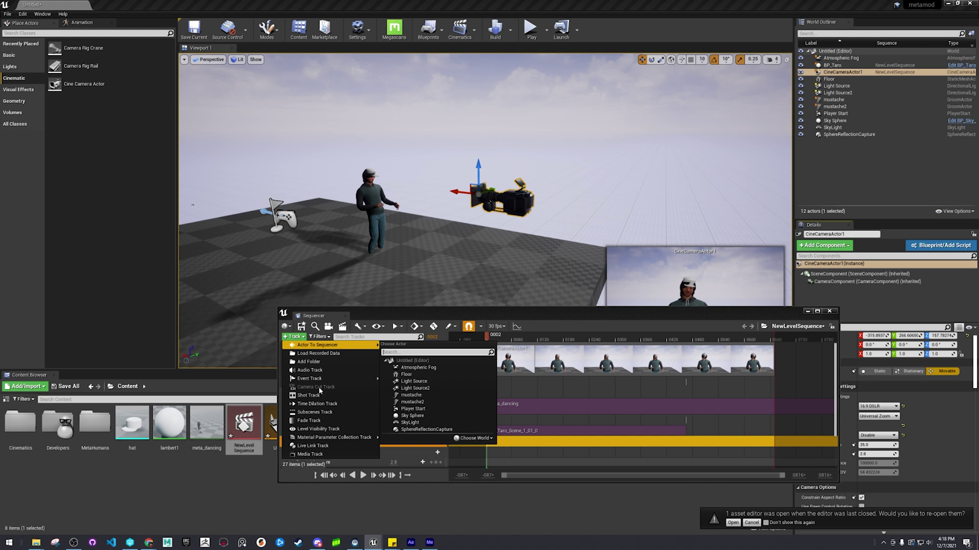
{"action": "left_click", "coordinate": [508, 319]}
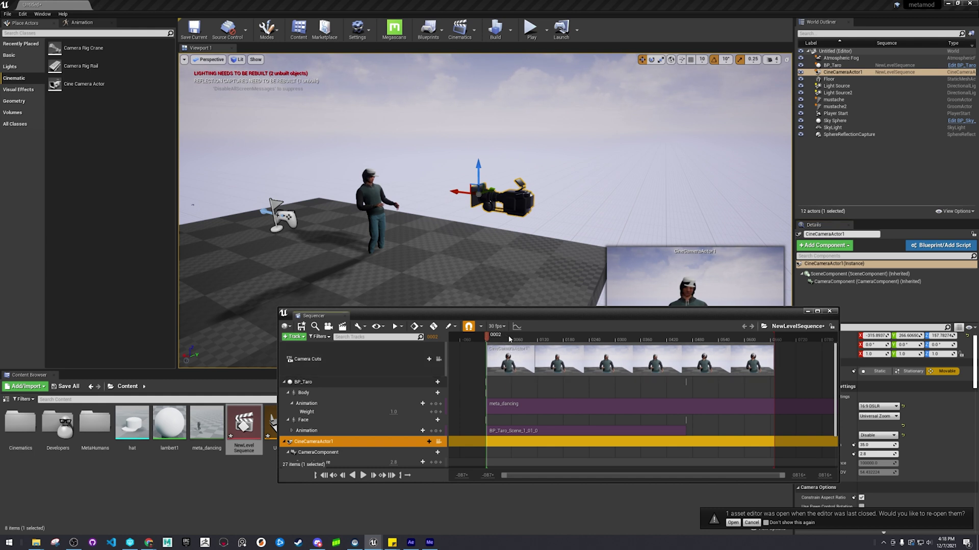
Step: Move the Sequencer window lower, open Viewport 2 and set it to look through CineCameraActor1
{"action": "left_click_drag", "start_coordinate": [569, 312], "coordinate": [521, 387]}
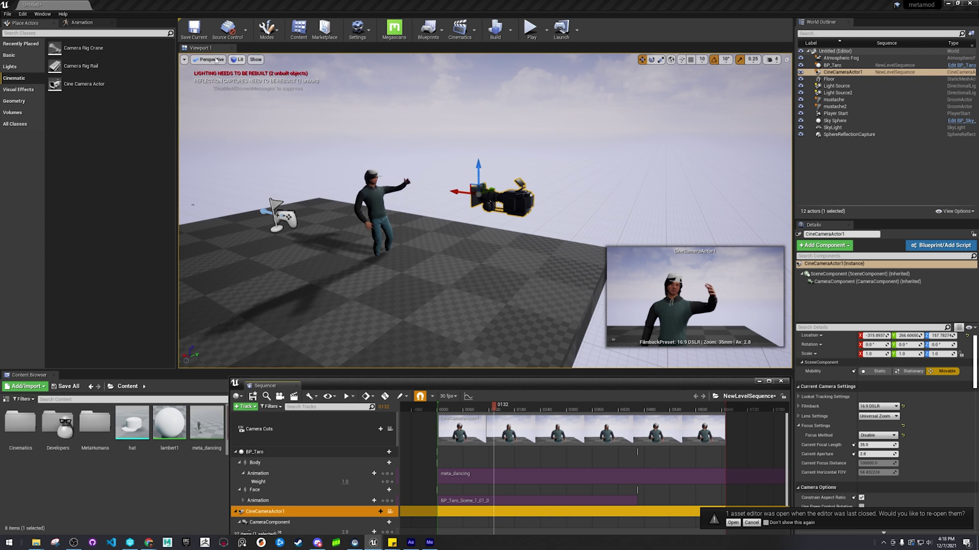
{"action": "left_click", "coordinate": [42, 13]}
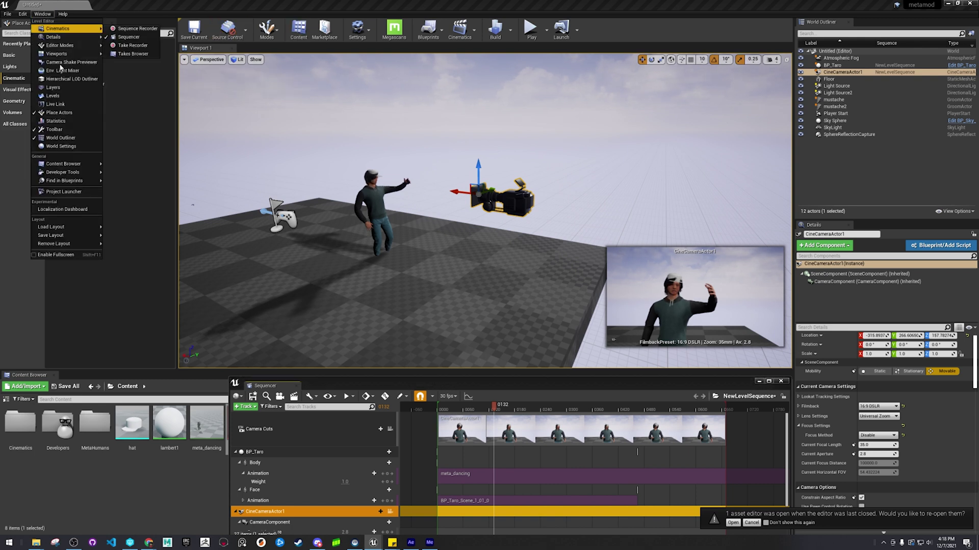
{"action": "mouse_move", "coordinate": [56, 54]}
{"action": "left_click", "coordinate": [127, 55]}
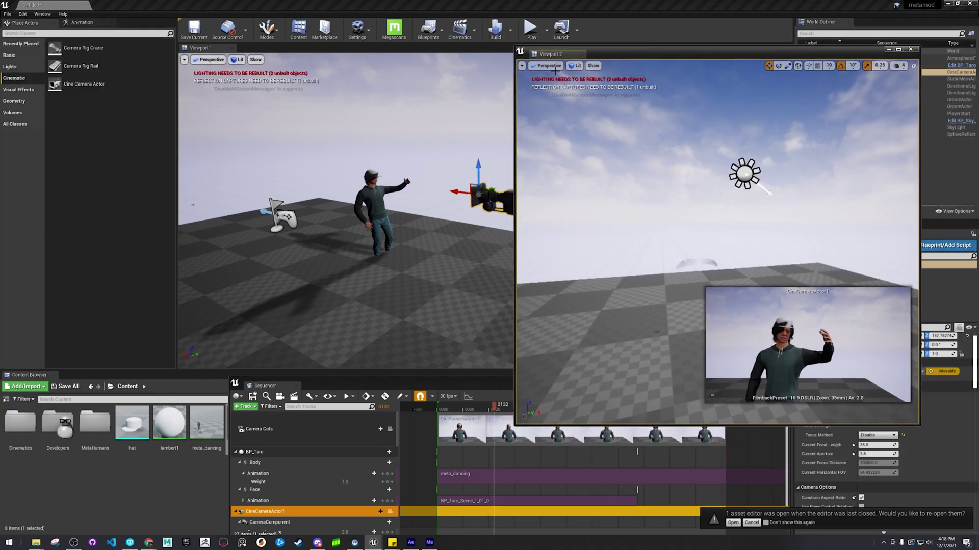
{"action": "left_click", "coordinate": [548, 66]}
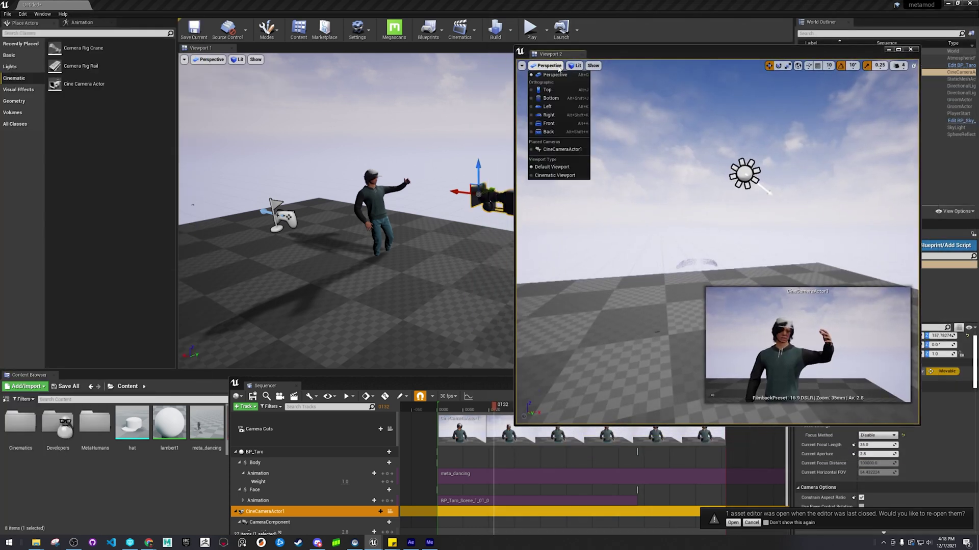
{"action": "left_click", "coordinate": [561, 148]}
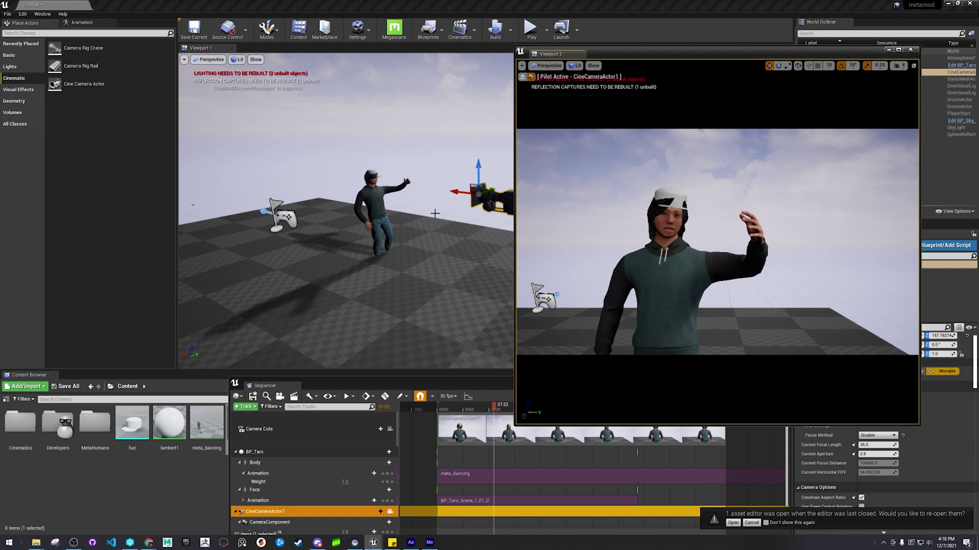
Step: Move CineCameraActor1 closer to the character for a tighter shot and rearrange the Sequencer and Viewport 2 windows
{"action": "right_click_drag", "start_coordinate": [432, 212], "coordinate": [484, 162]}
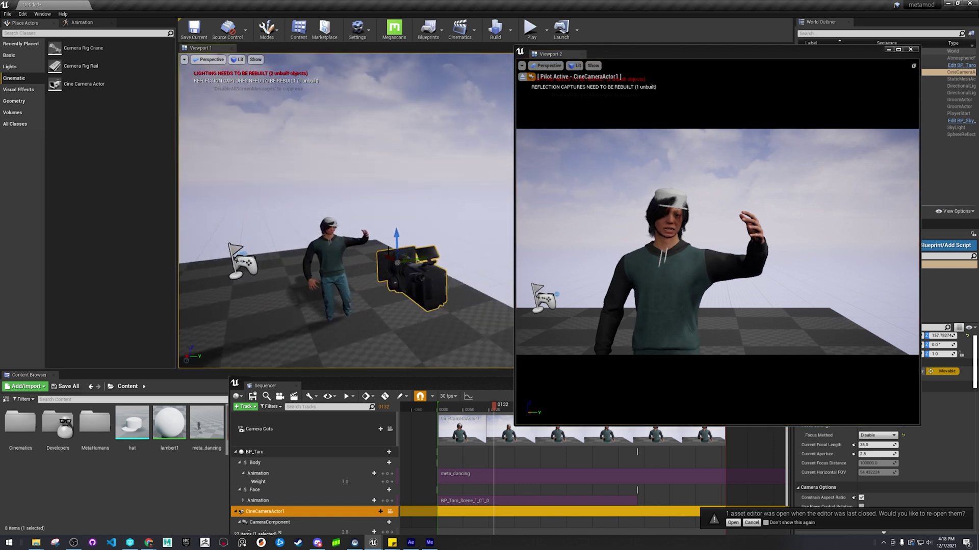
{"action": "mouse_move", "coordinate": [391, 258]}
{"action": "left_mouse_down"}
{"action": "mouse_move", "coordinate": [365, 239]}
{"action": "mouse_move", "coordinate": [383, 246]}
{"action": "left_mouse_up"}
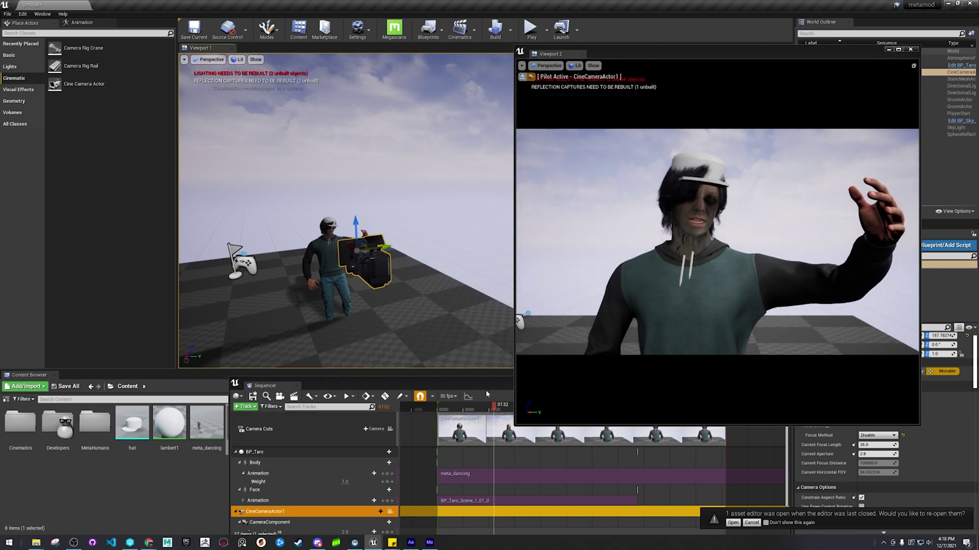
{"action": "left_click_drag", "start_coordinate": [441, 389], "coordinate": [315, 340]}
{"action": "left_click_drag", "start_coordinate": [365, 358], "coordinate": [396, 370]}
{"action": "left_click_drag", "start_coordinate": [699, 53], "coordinate": [463, 236]}
Step: Duplicate CineCameraActor1 and move the Viewport 2 window clear of the main viewport
{"action": "right_click", "coordinate": [894, 72]}
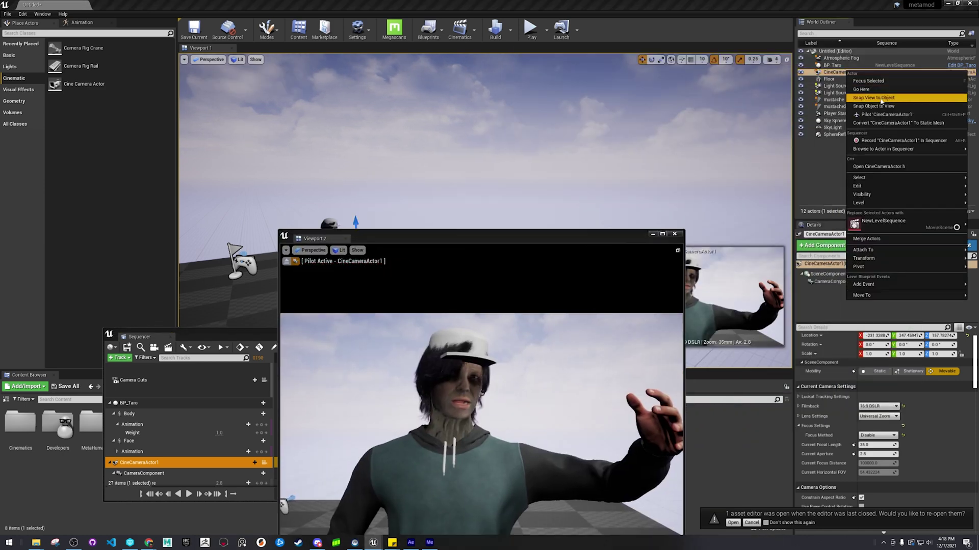
{"action": "mouse_move", "coordinate": [866, 188]}
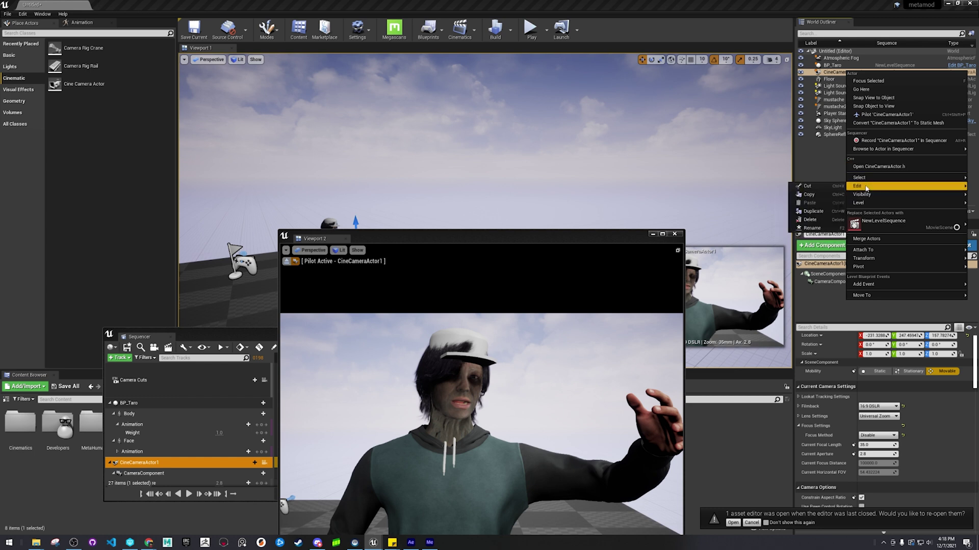
{"action": "left_click", "coordinate": [814, 210]}
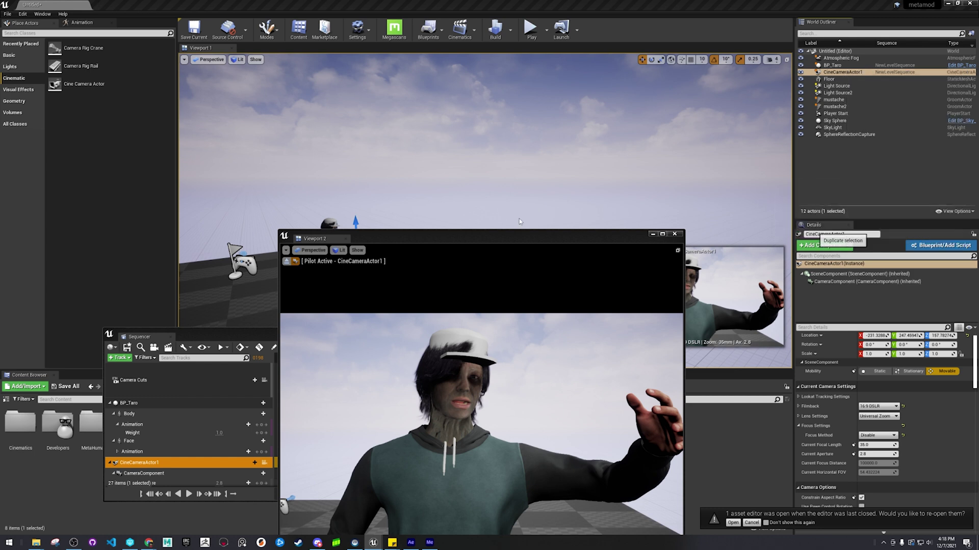
{"action": "left_click_drag", "start_coordinate": [566, 237], "coordinate": [842, 263]}
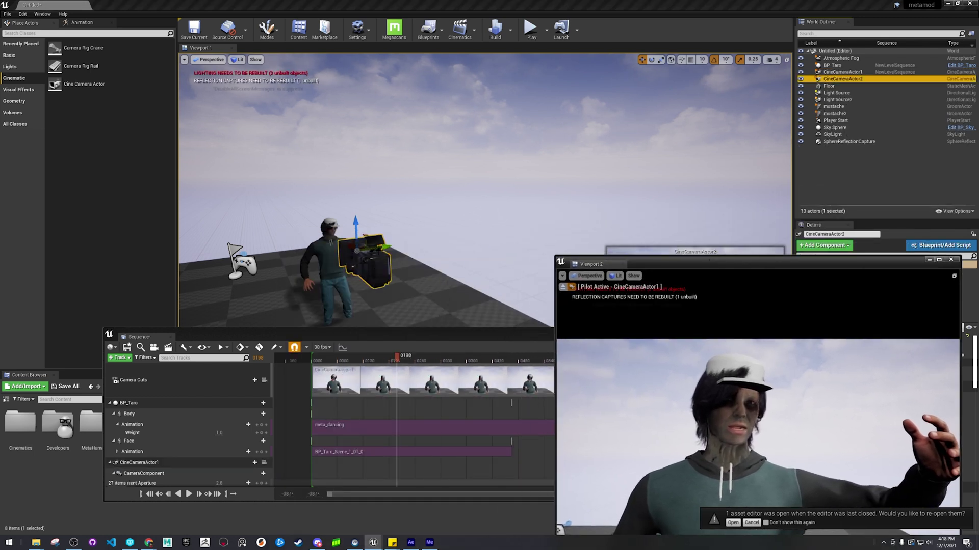
Step: Move CineCameraActor2 away from the first camera, rotate it towards the character and show its view in Viewport 2
{"action": "left_click_drag", "start_coordinate": [381, 249], "coordinate": [480, 246]}
{"action": "key", "text": "e"}
{"action": "left_click", "coordinate": [590, 275]}
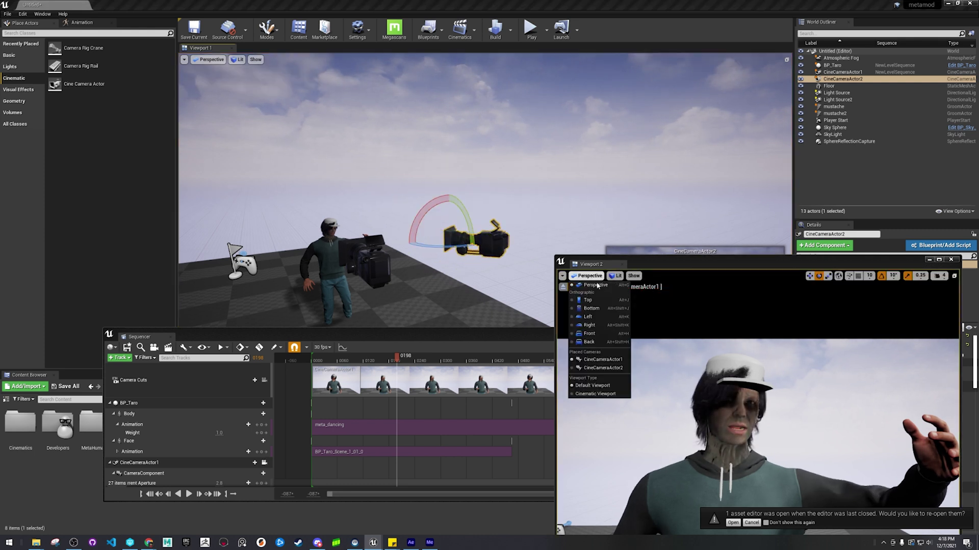
{"action": "left_click", "coordinate": [603, 368]}
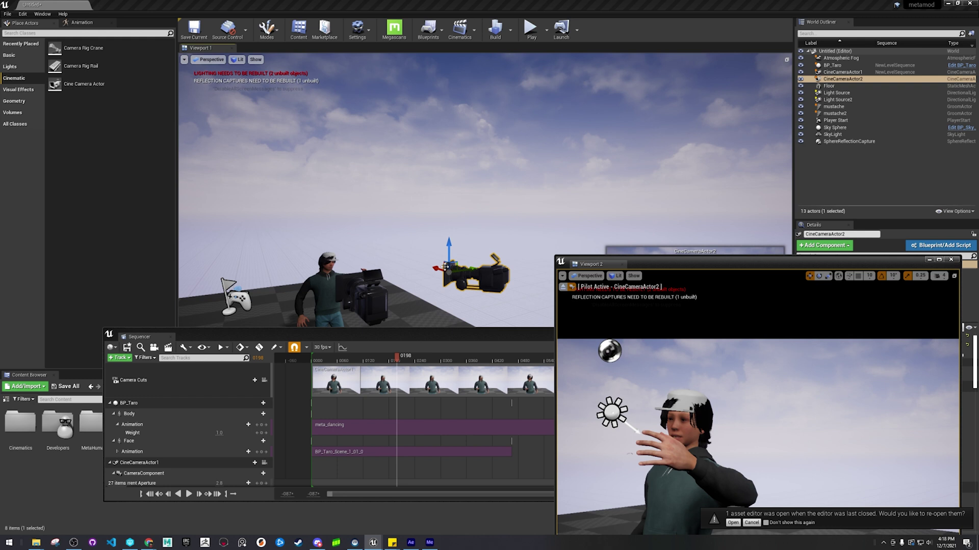
Step: Reposition CineCameraActor2 beside the character, aim it at him, and pull it back in local space for a wider side shot
{"action": "left_click_drag", "start_coordinate": [435, 268], "coordinate": [230, 289]}
{"action": "key", "text": "e"}
{"action": "right_click_drag", "start_coordinate": [245, 285], "coordinate": [244, 305]}
{"action": "key", "text": "w"}
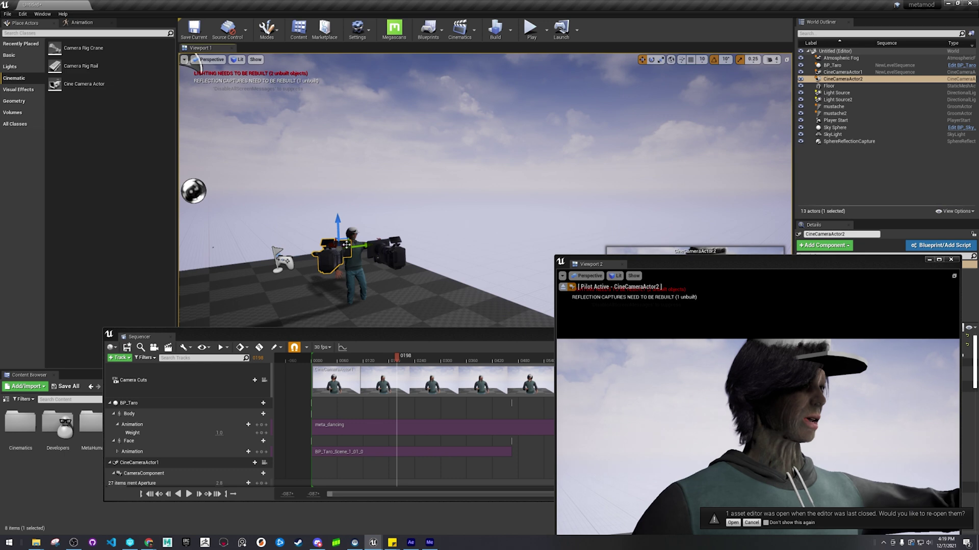
{"action": "left_click", "coordinate": [671, 59]}
{"action": "mouse_move", "coordinate": [385, 223]}
{"action": "right_mouse_down"}
{"action": "mouse_move", "coordinate": [283, 223]}
{"action": "mouse_move", "coordinate": [384, 224]}
{"action": "right_mouse_up"}
{"action": "key", "text": "d"}
{"action": "left_click_drag", "start_coordinate": [382, 225], "coordinate": [321, 241]}
{"action": "key", "text": "s"}
{"action": "right_click_drag", "start_coordinate": [429, 258], "coordinate": [432, 256]}
Step: Trim the CineCameraActor1 section in the Camera Cuts track so it ends at frame 198
{"action": "left_click", "coordinate": [417, 392]}
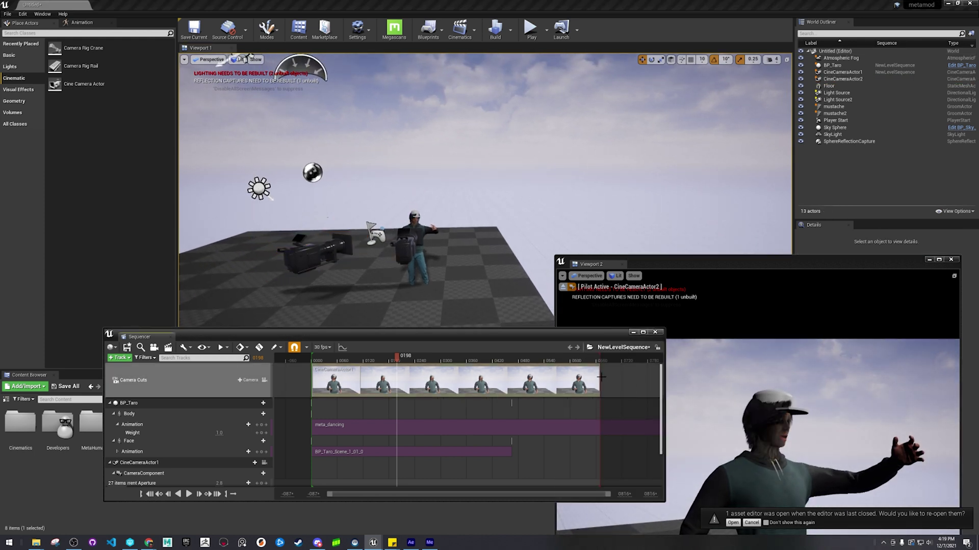
{"action": "left_click_drag", "start_coordinate": [601, 385], "coordinate": [396, 385]}
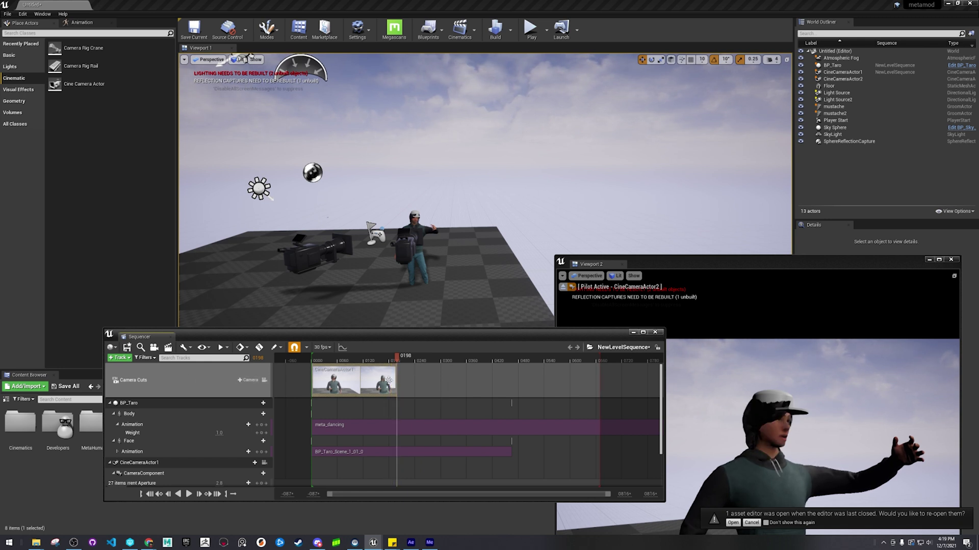
{"action": "left_click", "coordinate": [255, 381]}
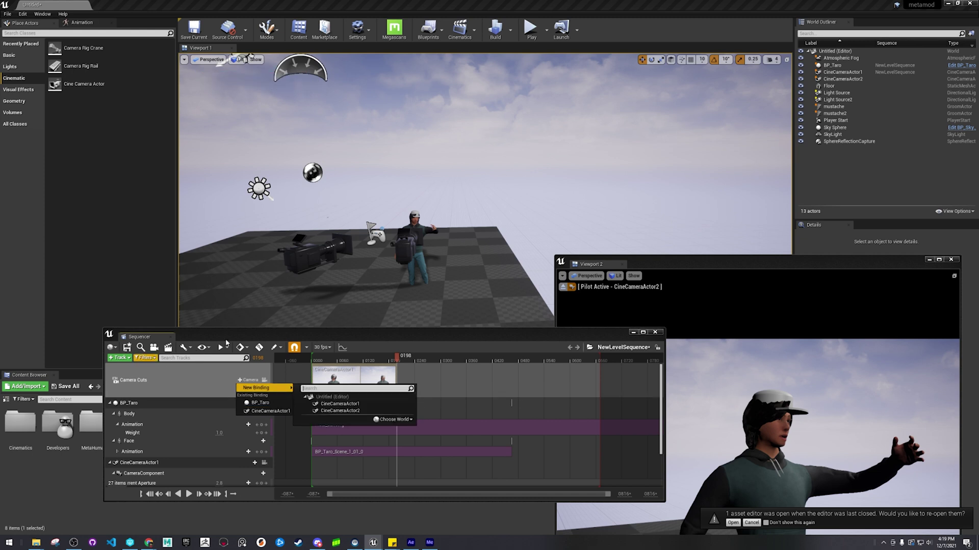
Step: Select CineCameraActor2 in the level and add it to the sequence as a track
{"action": "left_click", "coordinate": [313, 253]}
{"action": "left_click", "coordinate": [119, 358]}
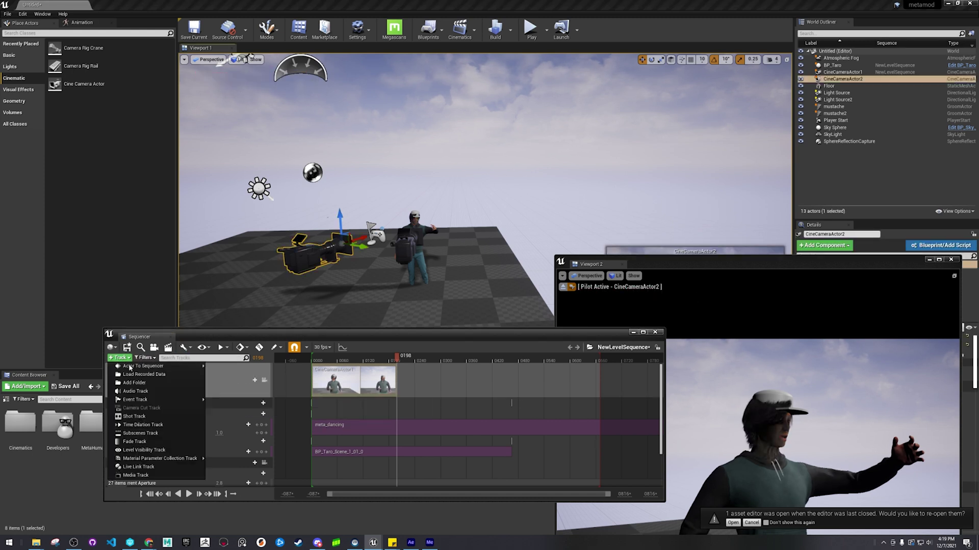
{"action": "mouse_move", "coordinate": [199, 366]}
{"action": "left_click", "coordinate": [238, 367]}
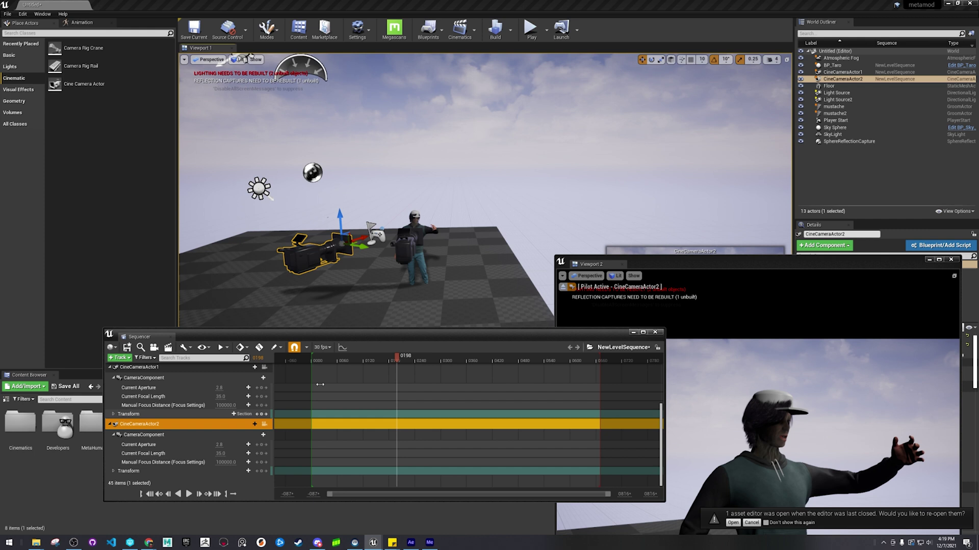
Step: Add a camera cut to CineCameraActor2 at frame 198 in the Camera Cuts track
{"action": "scroll", "coordinate": [379, 459], "scroll_direction": "up", "scroll_amount": 3}
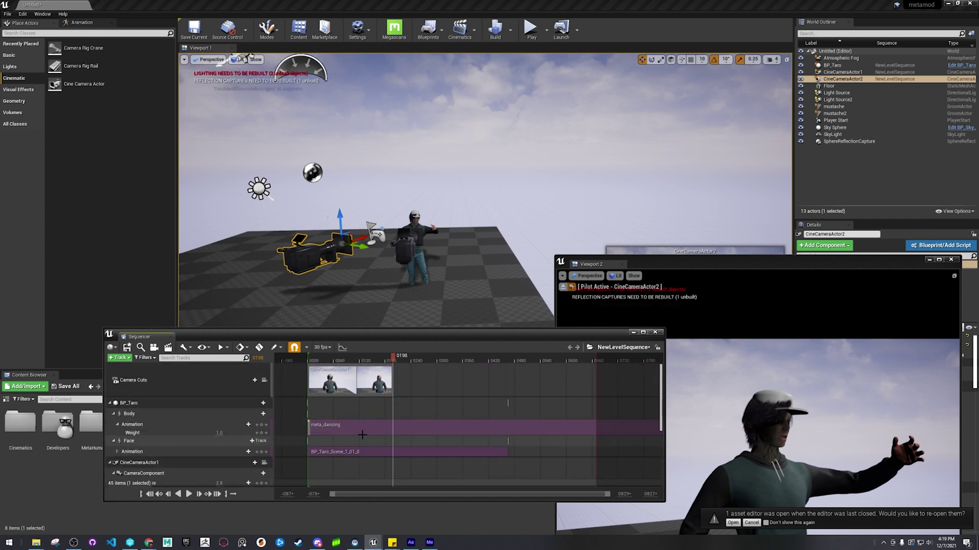
{"action": "left_click", "coordinate": [247, 380]}
{"action": "left_click", "coordinate": [270, 419]}
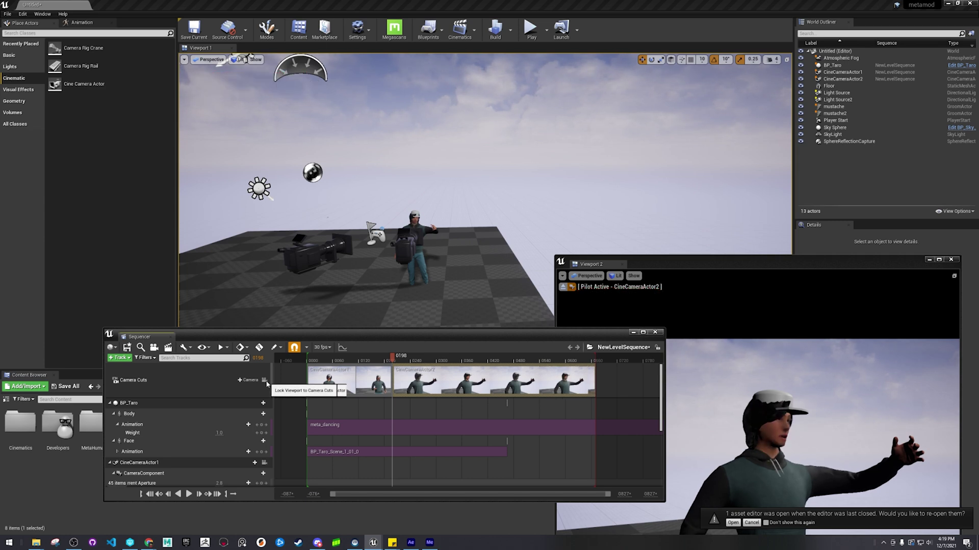
Step: Lock the viewport to the camera cuts, scrub to frame 411 to preview the second shot, and move the Sequencer window up
{"action": "left_click", "coordinate": [264, 381]}
{"action": "left_click_drag", "start_coordinate": [396, 362], "coordinate": [484, 372]}
{"action": "left_click_drag", "start_coordinate": [461, 335], "coordinate": [463, 301]}
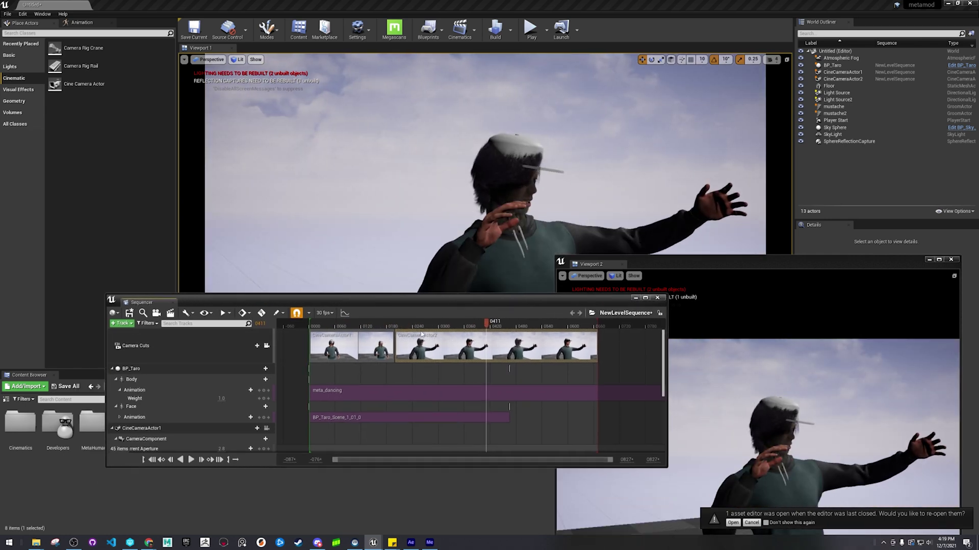
Step: Select CineCameraActor1 in Sequencer and key its transform at frame 7, moving the Sequencer window lower
{"action": "scroll", "coordinate": [222, 396], "scroll_direction": "down", "scroll_amount": 3}
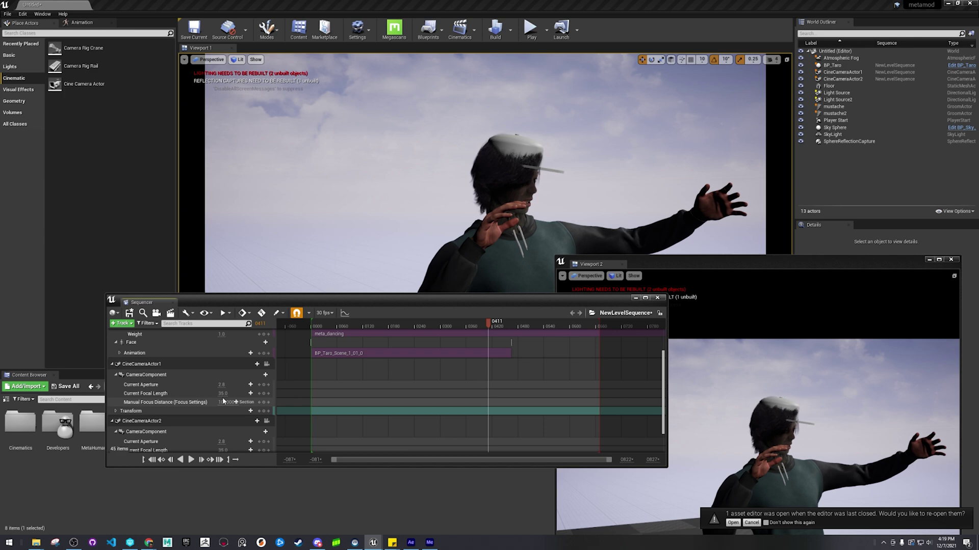
{"action": "left_click", "coordinate": [230, 366]}
{"action": "left_click", "coordinate": [312, 327]}
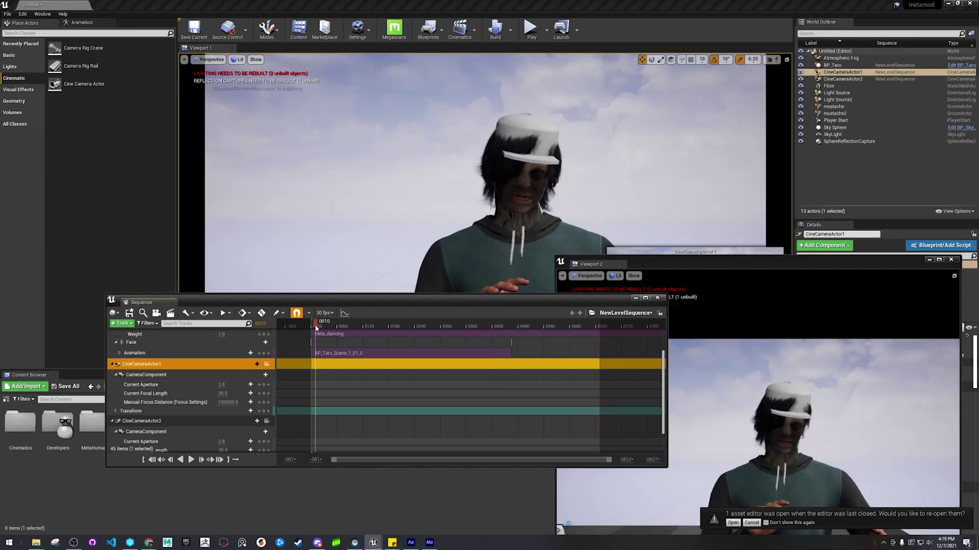
{"action": "left_click", "coordinate": [314, 327]}
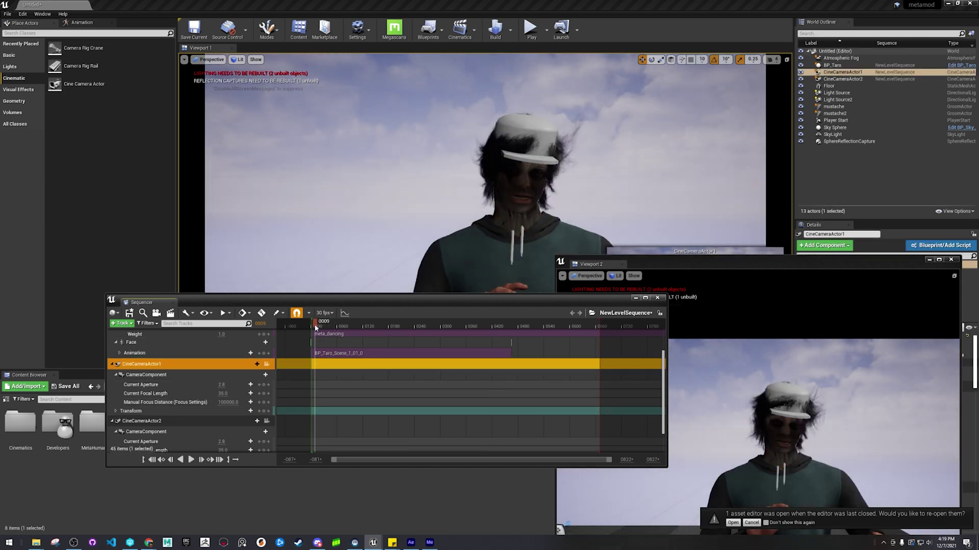
{"action": "left_click_drag", "start_coordinate": [355, 302], "coordinate": [351, 358]}
{"action": "key", "text": "s"}
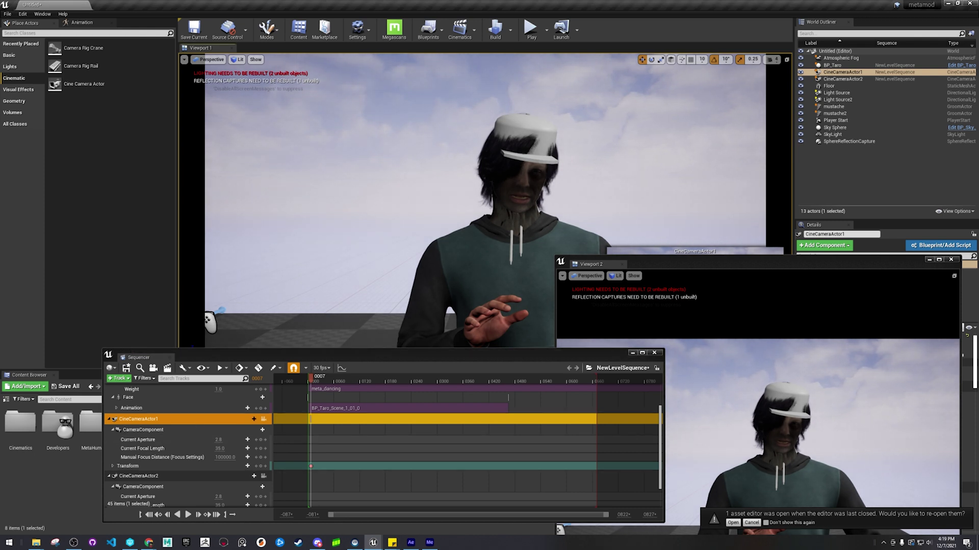
Step: Unlock the main viewport from the camera cuts, view both cameras from outside, and set Viewport 2 to look through CineCameraActor1
{"action": "scroll", "coordinate": [292, 378], "scroll_direction": "up", "scroll_amount": 3}
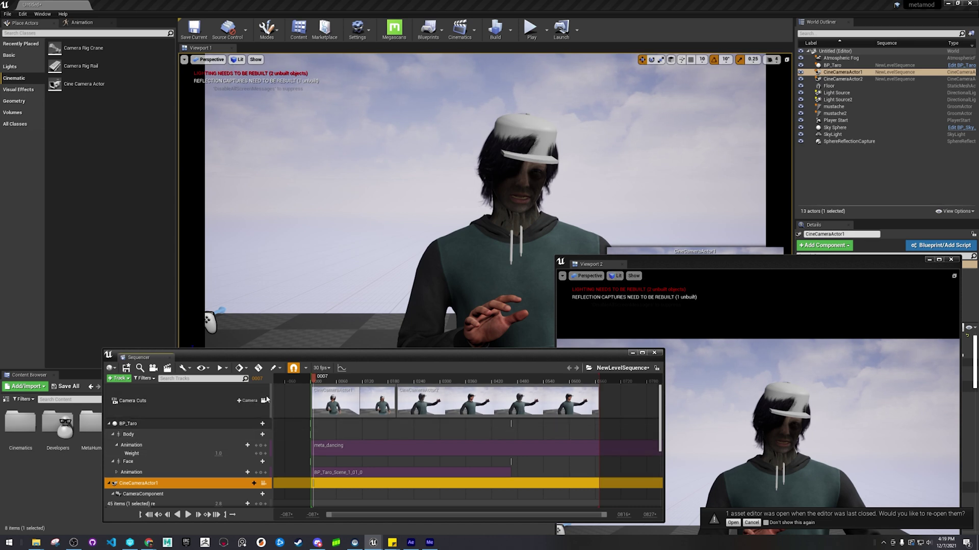
{"action": "left_click", "coordinate": [263, 400]}
{"action": "right_click_drag", "start_coordinate": [343, 323], "coordinate": [449, 241]}
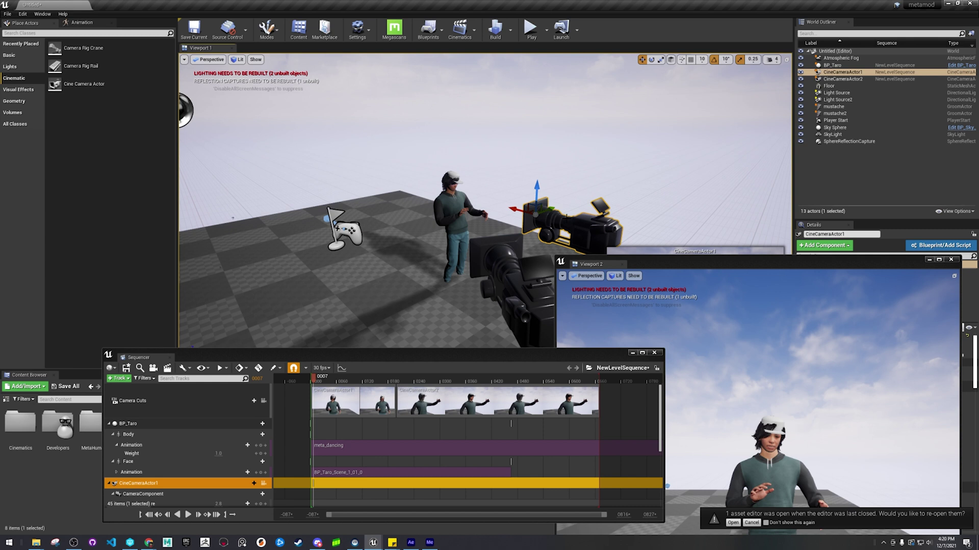
{"action": "left_click", "coordinate": [589, 276]}
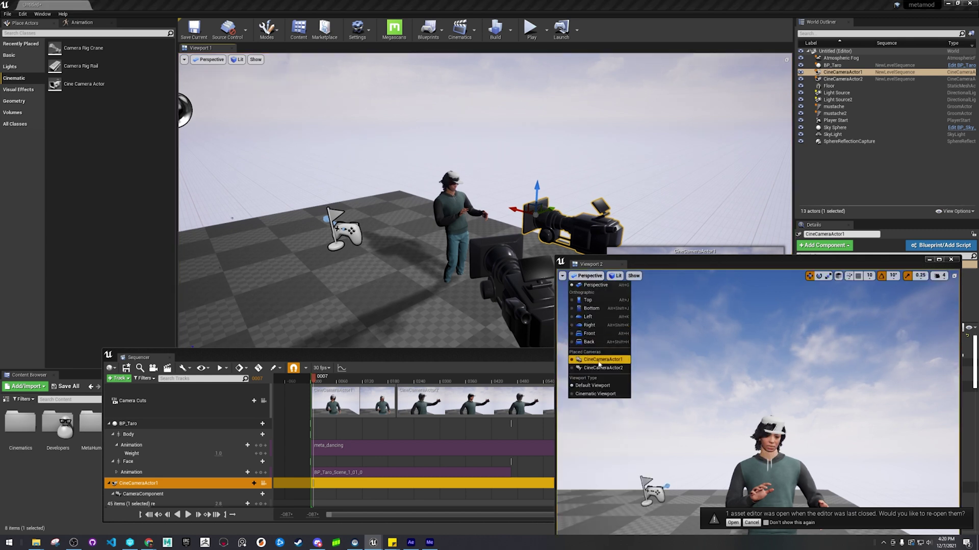
{"action": "left_click", "coordinate": [600, 359]}
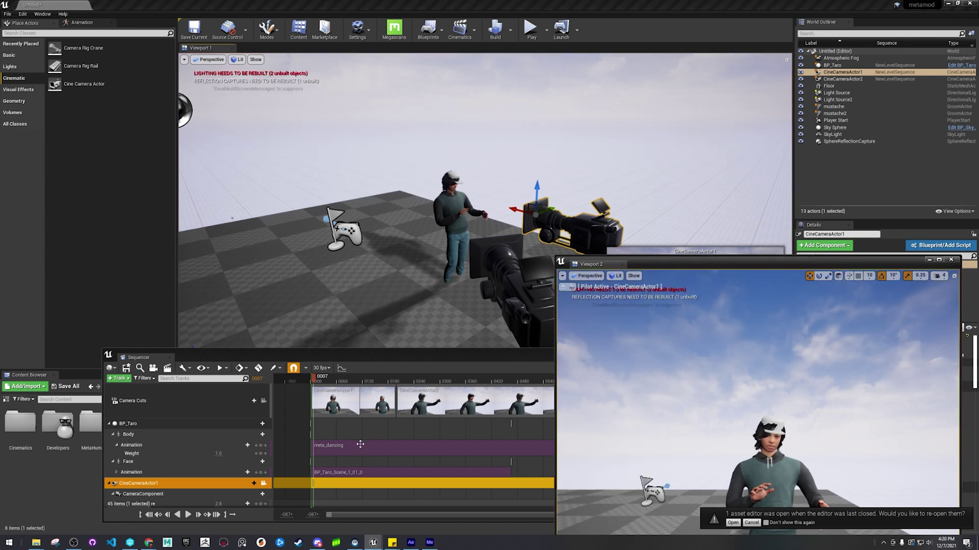
Step: Move CineCameraActor1 closer to the character and key its transform at about frame 160
{"action": "left_click_drag", "start_coordinate": [313, 380], "coordinate": [313, 401]}
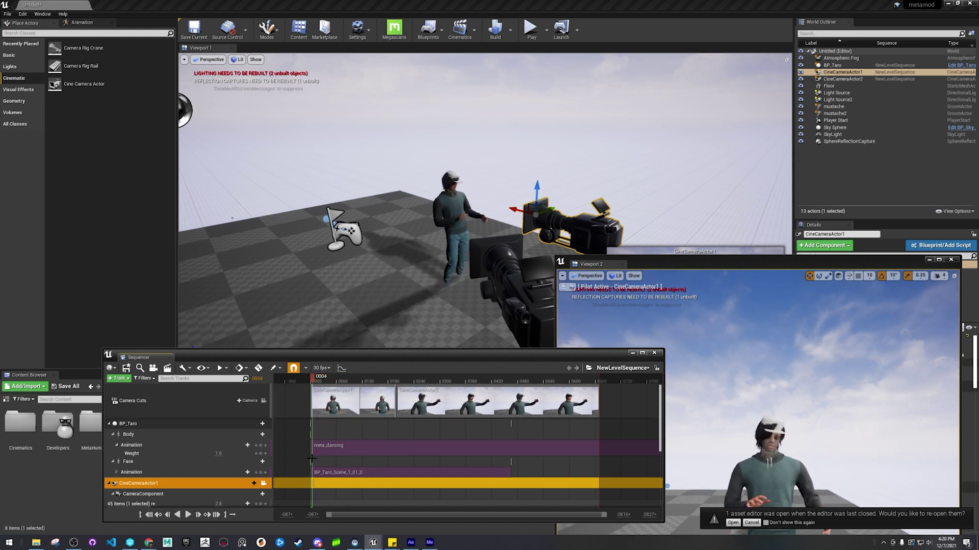
{"action": "scroll", "coordinate": [311, 458], "scroll_direction": "down", "scroll_amount": 3}
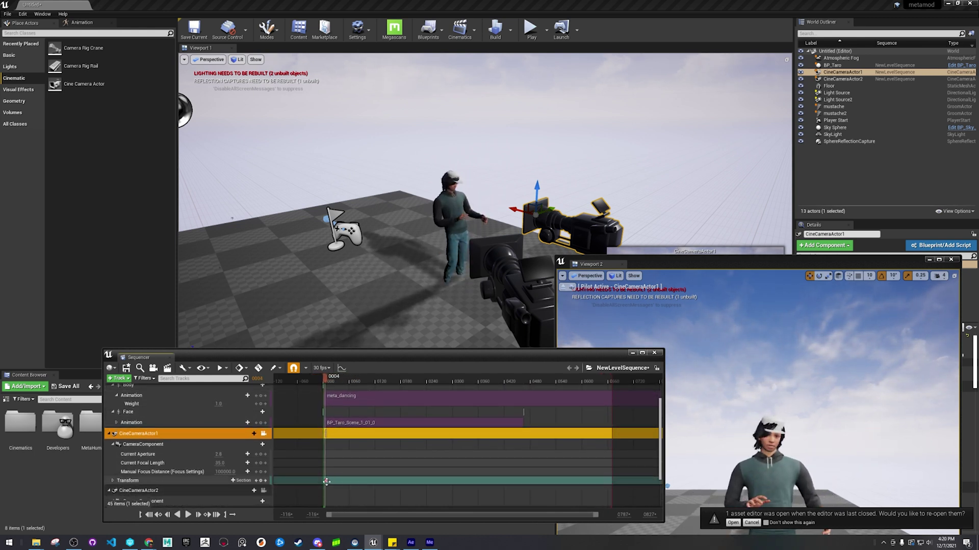
{"action": "scroll", "coordinate": [337, 444], "scroll_direction": "up", "scroll_amount": 3}
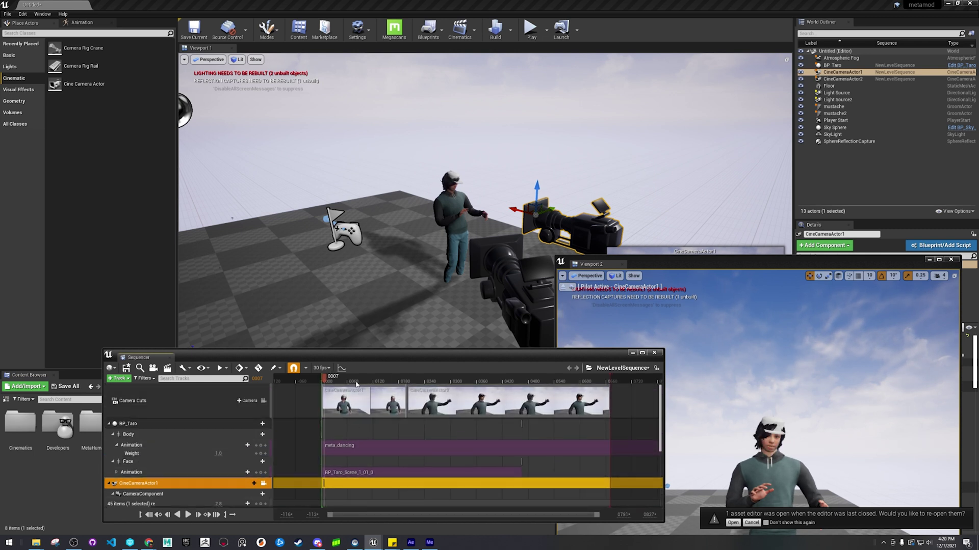
{"action": "left_click_drag", "start_coordinate": [380, 383], "coordinate": [395, 384]}
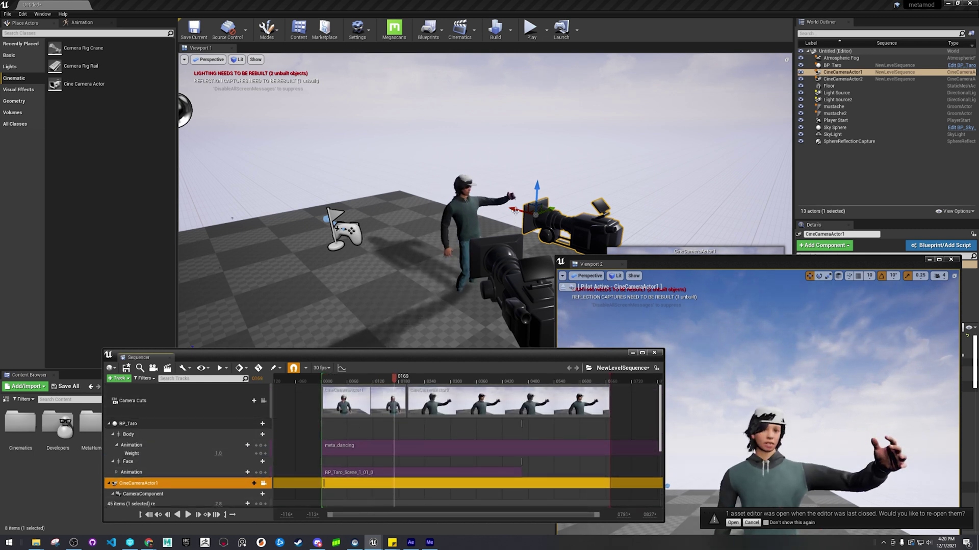
{"action": "left_click_drag", "start_coordinate": [514, 211], "coordinate": [469, 206]}
{"action": "right_click_drag", "start_coordinate": [366, 449], "coordinate": [336, 420]}
{"action": "left_click", "coordinate": [302, 381]}
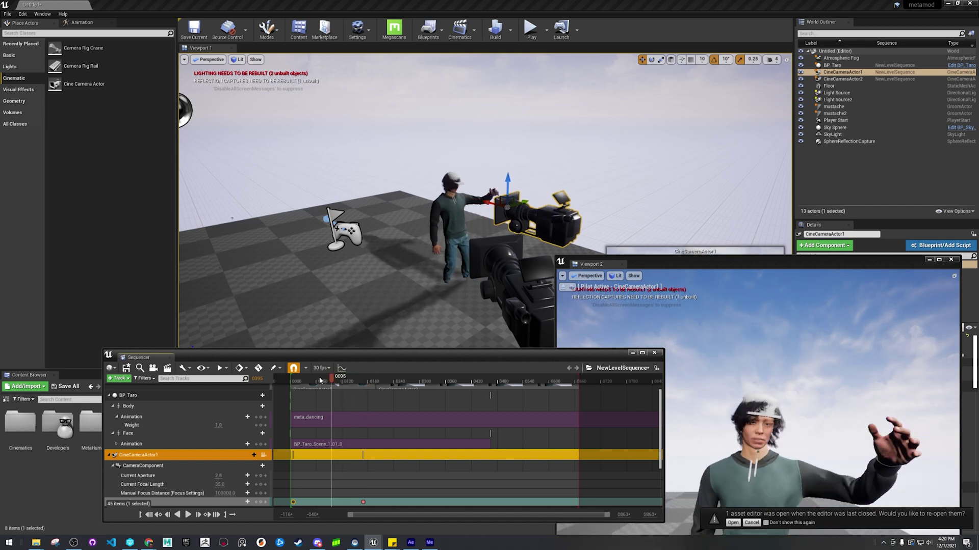
Step: Scrub to frame 214, select CineCameraActor2 and key its transform there as the start of its move
{"action": "left_click_drag", "start_coordinate": [302, 382], "coordinate": [386, 392]}
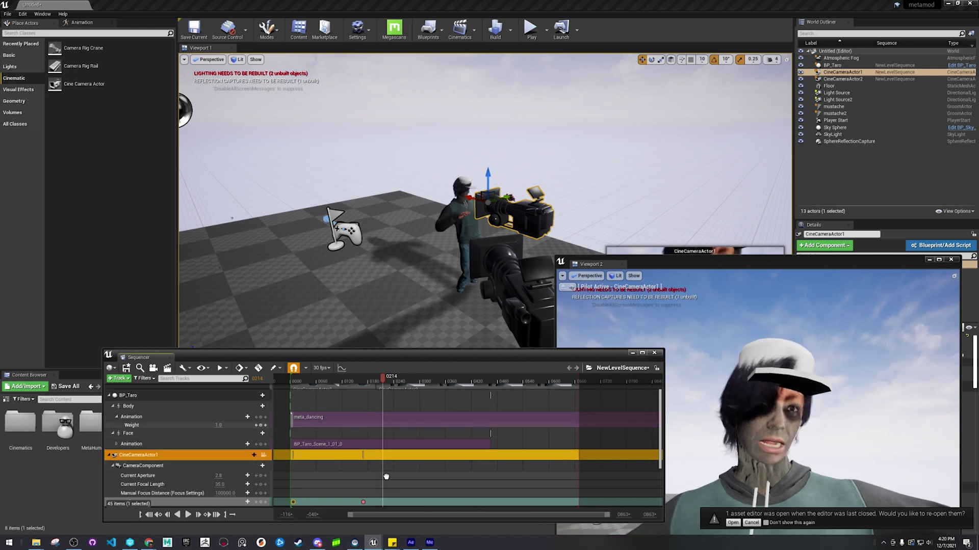
{"action": "scroll", "coordinate": [361, 471], "scroll_direction": "up", "scroll_amount": 2}
{"action": "scroll", "coordinate": [262, 429], "scroll_direction": "down", "scroll_amount": 5}
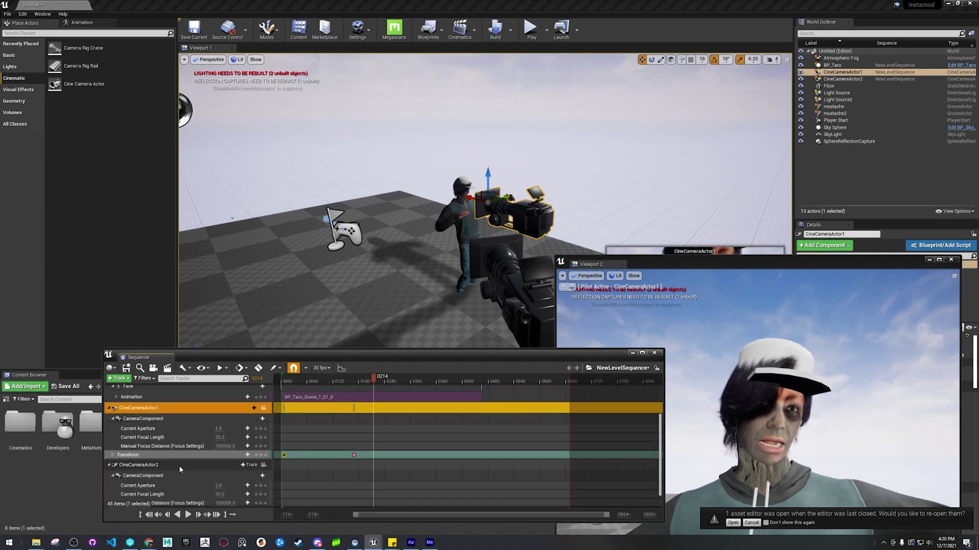
{"action": "left_click", "coordinate": [179, 466]}
{"action": "left_click_drag", "start_coordinate": [524, 252], "coordinate": [539, 251]}
{"action": "mouse_move", "coordinate": [495, 263]}
{"action": "right_mouse_down"}
{"action": "mouse_move", "coordinate": [493, 285]}
{"action": "mouse_move", "coordinate": [493, 268]}
{"action": "right_mouse_up"}
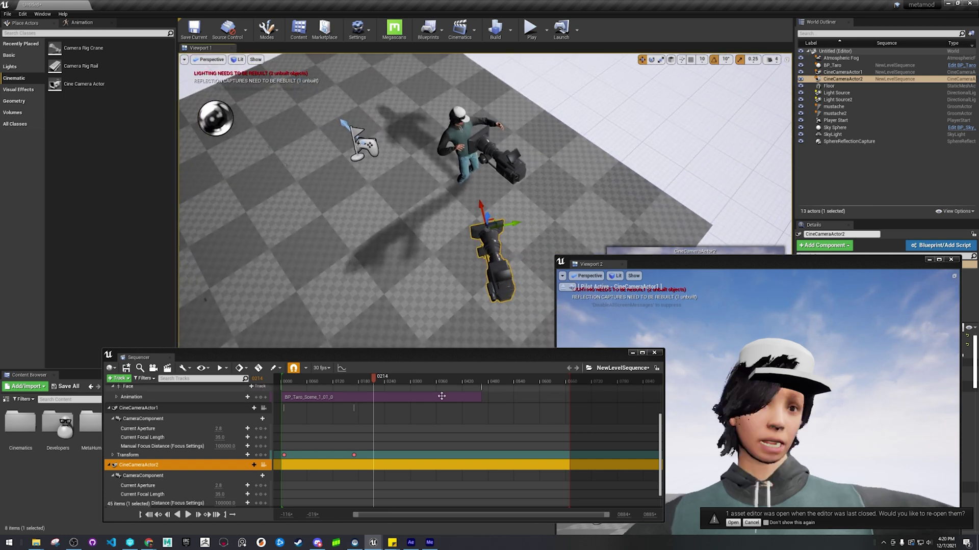
{"action": "key", "text": "s"}
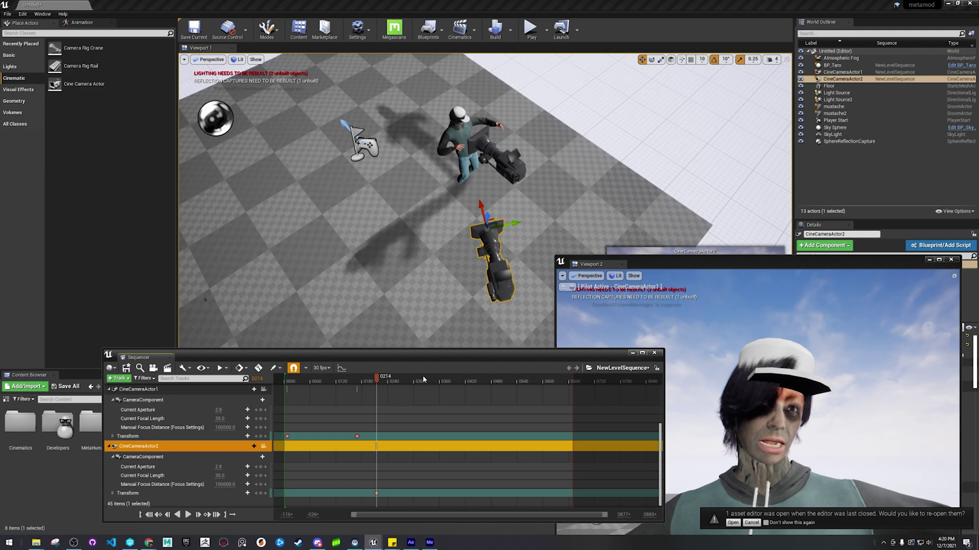
Step: At about frame 469, move CineCameraActor2 sideways, rotate it towards the character and key its transform
{"action": "left_click_drag", "start_coordinate": [430, 378], "coordinate": [486, 378]}
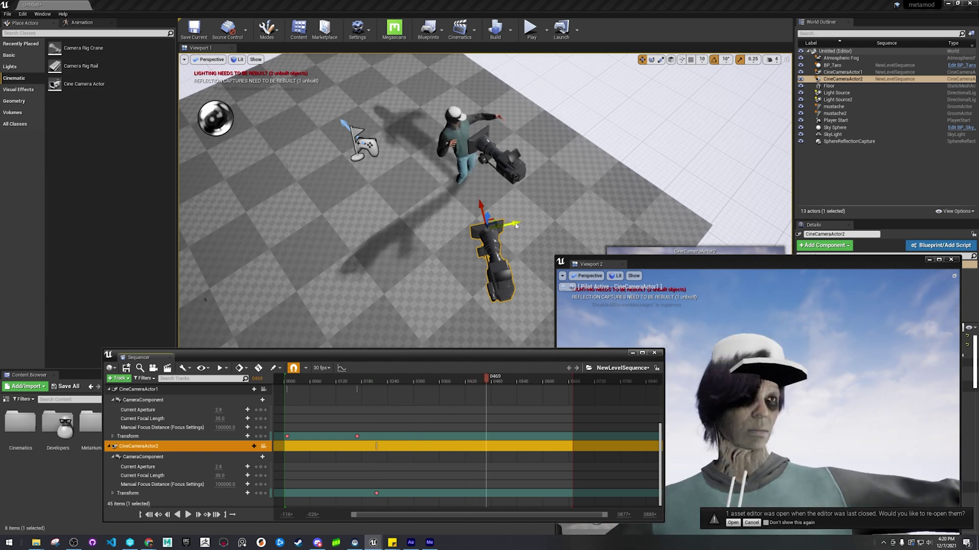
{"action": "left_click_drag", "start_coordinate": [516, 225], "coordinate": [461, 233]}
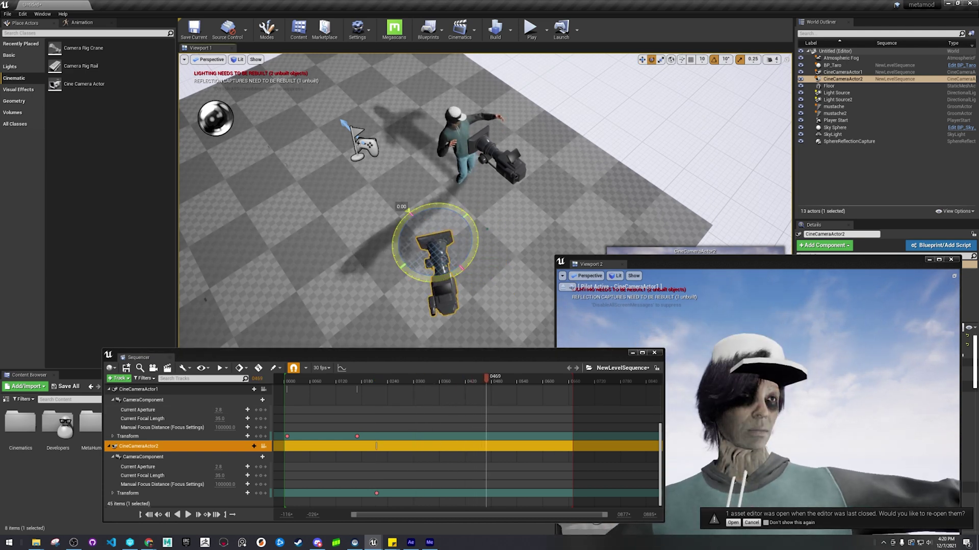
{"action": "left_click_drag", "start_coordinate": [434, 277], "coordinate": [410, 273]}
{"action": "key", "text": "s"}
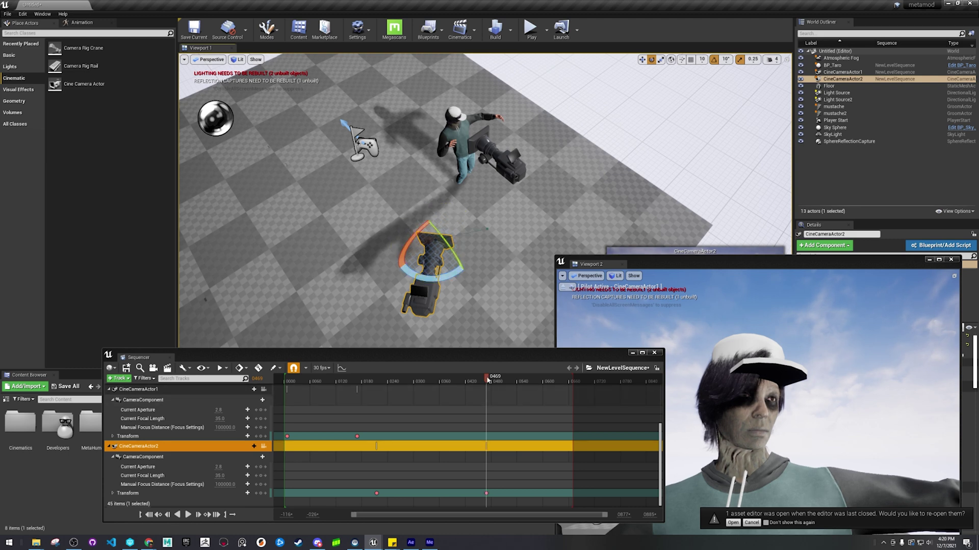
Step: Lock the viewport to the camera cuts again and scrub to about frame 275 to check the CineCameraActor2 shot
{"action": "left_click_drag", "start_coordinate": [489, 380], "coordinate": [402, 395]}
{"action": "scroll", "coordinate": [265, 400], "scroll_direction": "up", "scroll_amount": 5}
{"action": "left_click", "coordinate": [264, 394]}
{"action": "right_click_drag", "start_coordinate": [361, 415], "coordinate": [365, 357]}
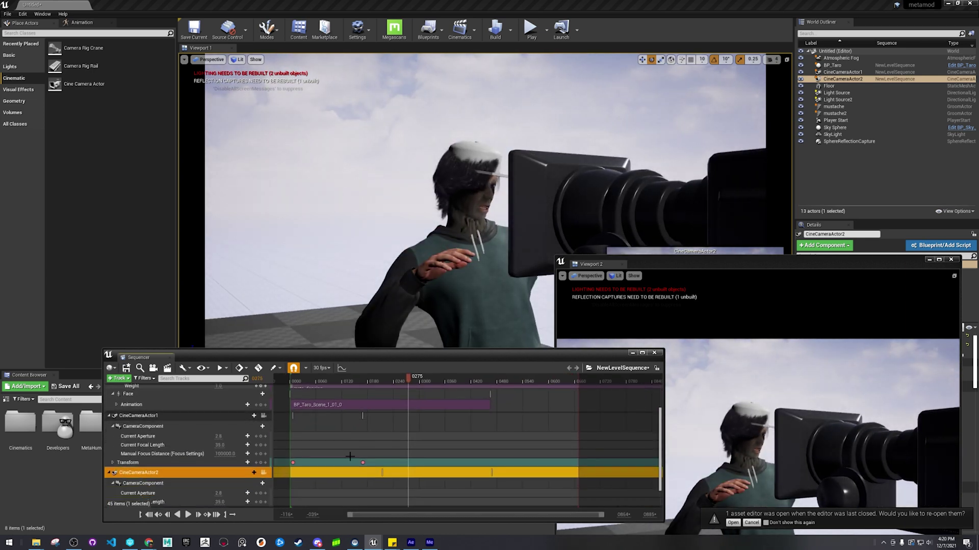
Step: Open the curve editor, show CineCameraActor1's Transform curves, and move the curve window clear of the Sequencer
{"action": "right_click_drag", "start_coordinate": [353, 449], "coordinate": [388, 432]}
{"action": "left_click", "coordinate": [393, 449]}
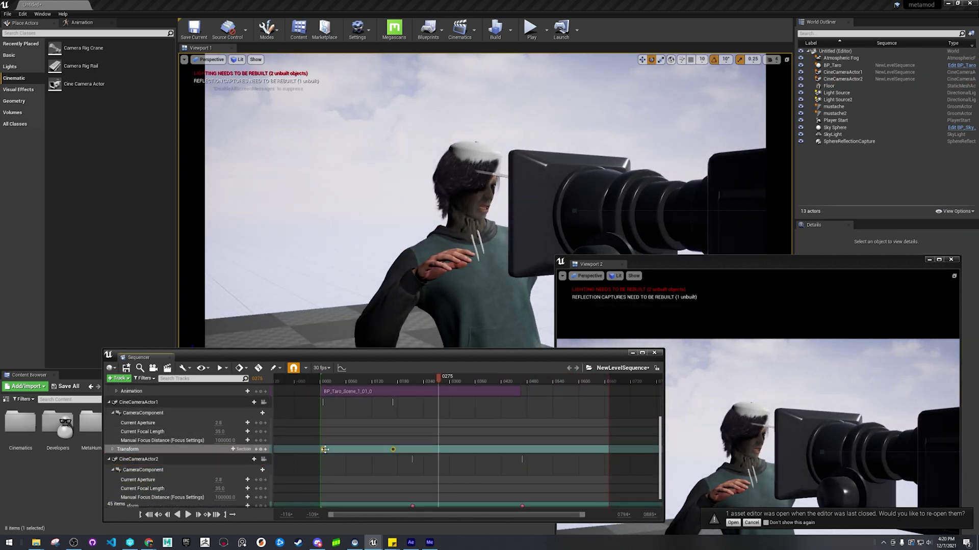
{"action": "left_click", "coordinate": [346, 368]}
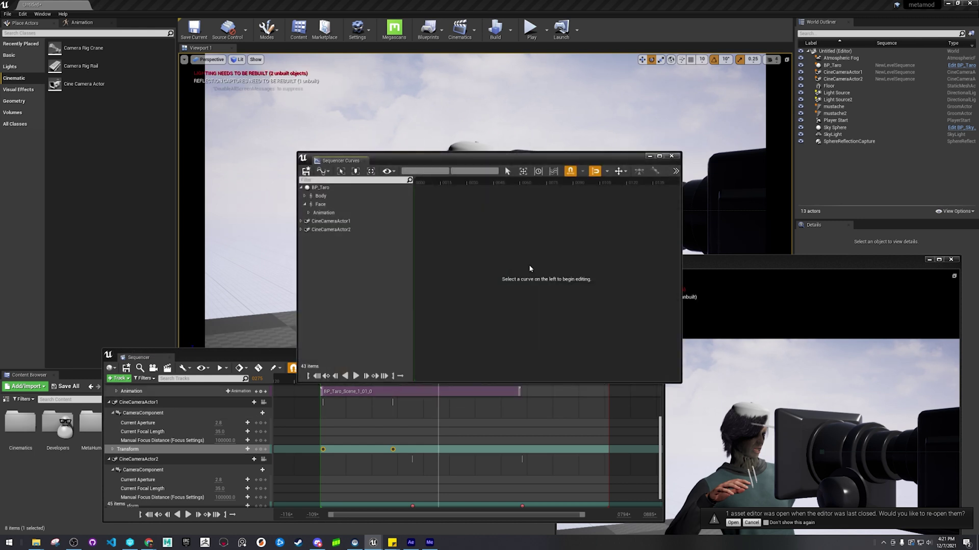
{"action": "left_click", "coordinate": [159, 402]}
{"action": "left_click", "coordinate": [356, 198]}
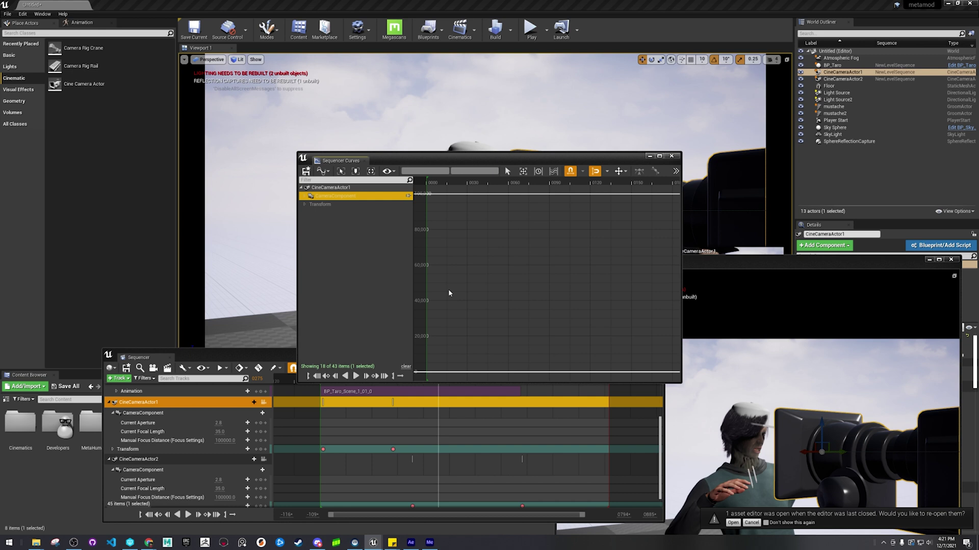
{"action": "left_click", "coordinate": [304, 205]}
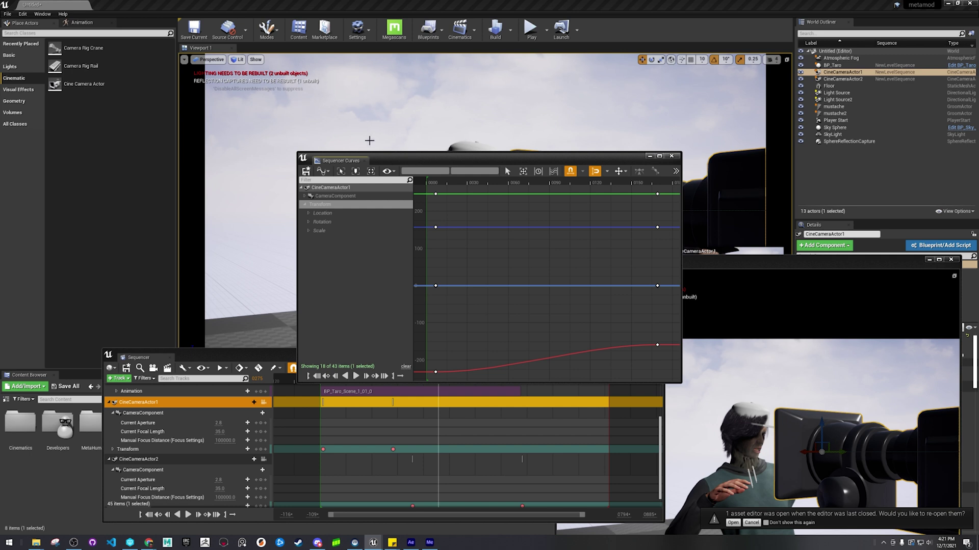
{"action": "left_click_drag", "start_coordinate": [369, 160], "coordinate": [249, 94]}
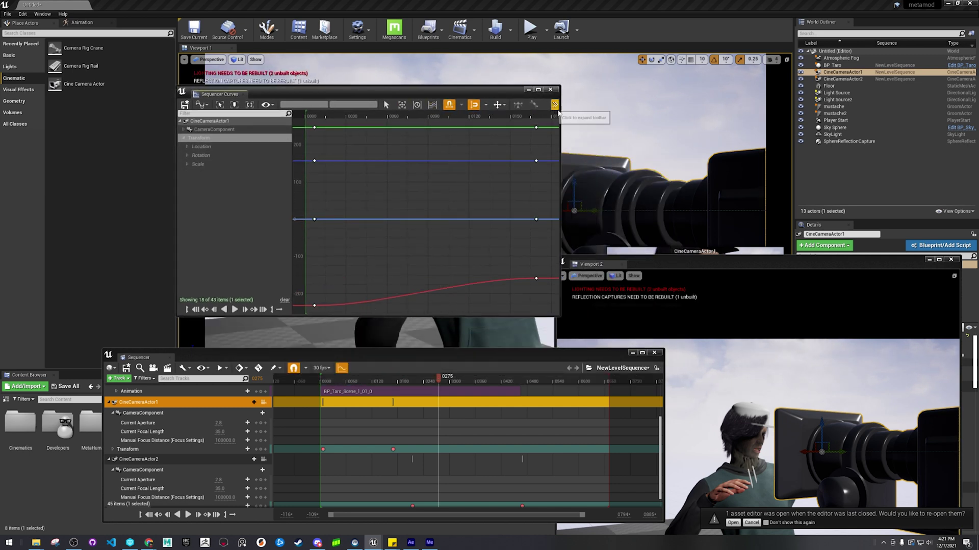
Step: Widen the curve editor and frame CineCameraActor1's Location X curve in it
{"action": "left_click_drag", "start_coordinate": [560, 111], "coordinate": [709, 132]}
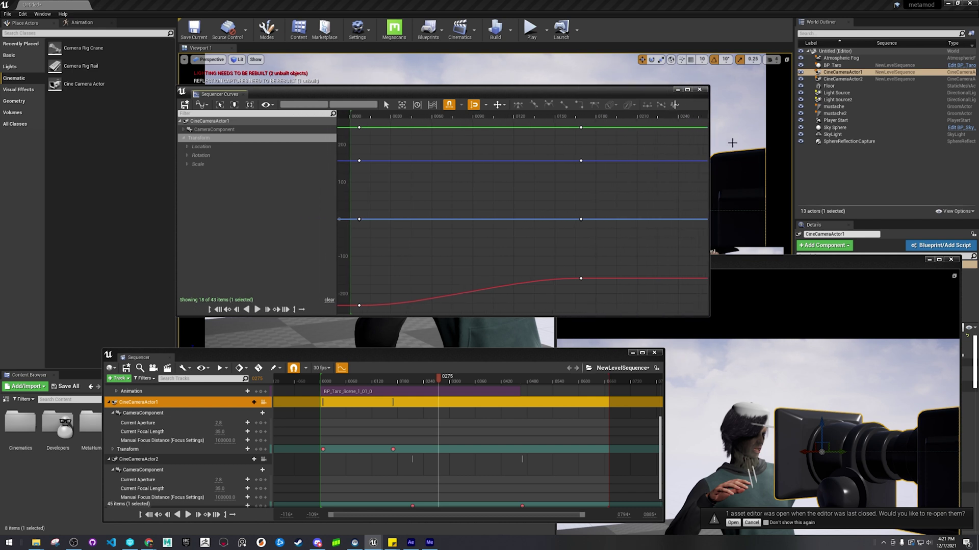
{"action": "left_click_drag", "start_coordinate": [616, 263], "coordinate": [342, 327]}
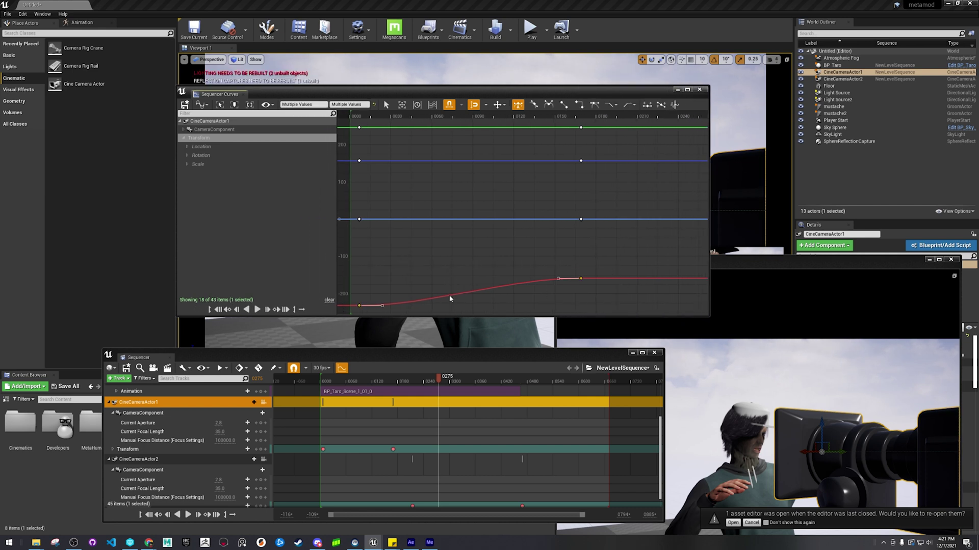
{"action": "key", "text": "f"}
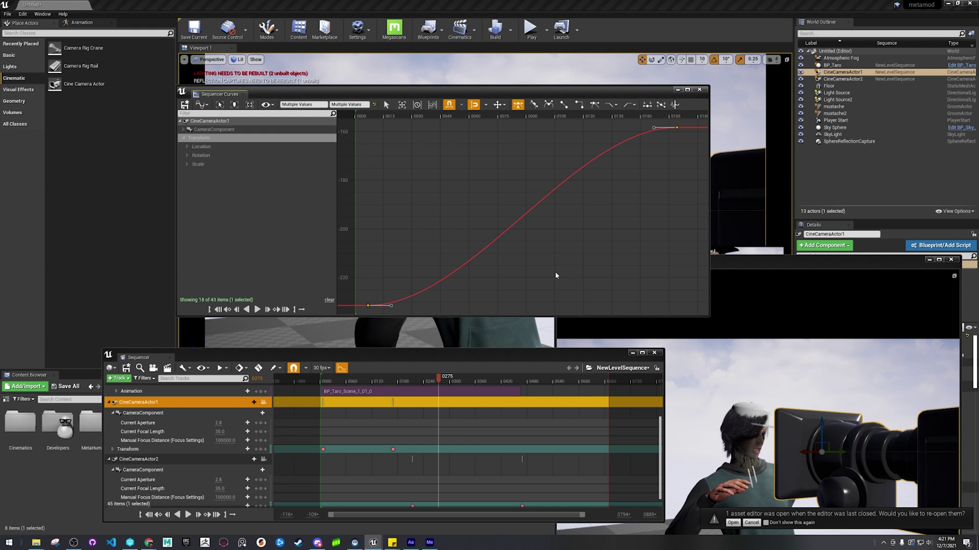
{"action": "left_click", "coordinate": [497, 183]}
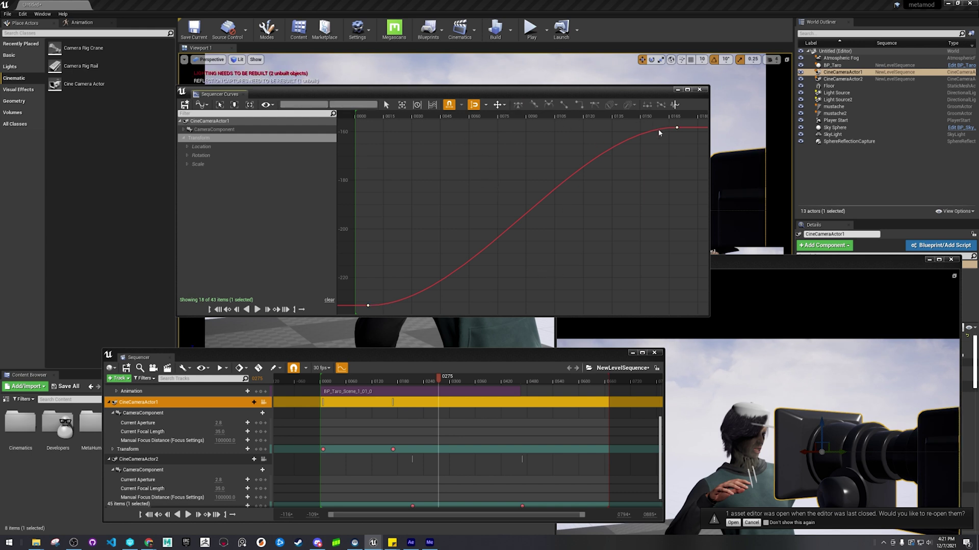
Step: Try steeper tangents on the start and end keys of the Location X curve, undo each, and close the curve editor
{"action": "left_click", "coordinate": [676, 127]}
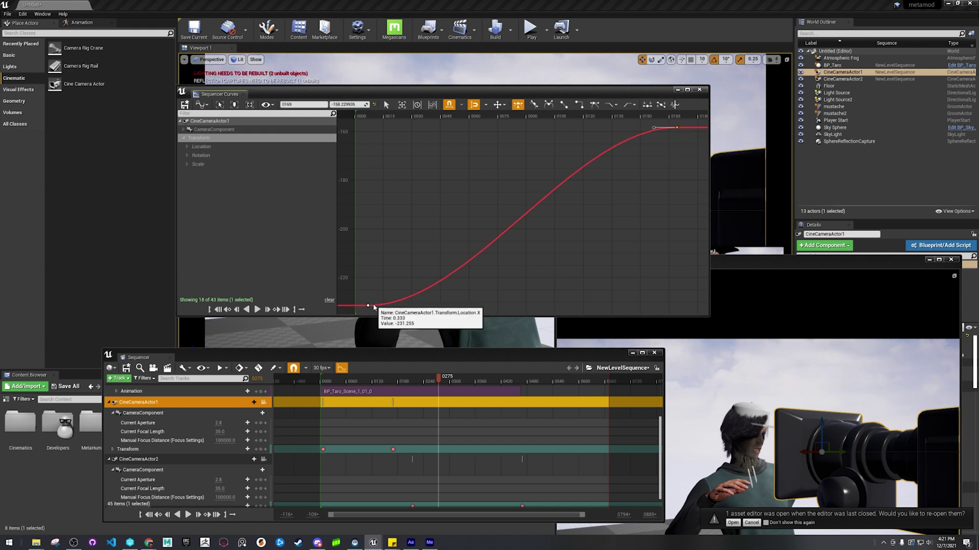
{"action": "left_click", "coordinate": [368, 305]}
{"action": "left_click_drag", "start_coordinate": [390, 307], "coordinate": [396, 267]}
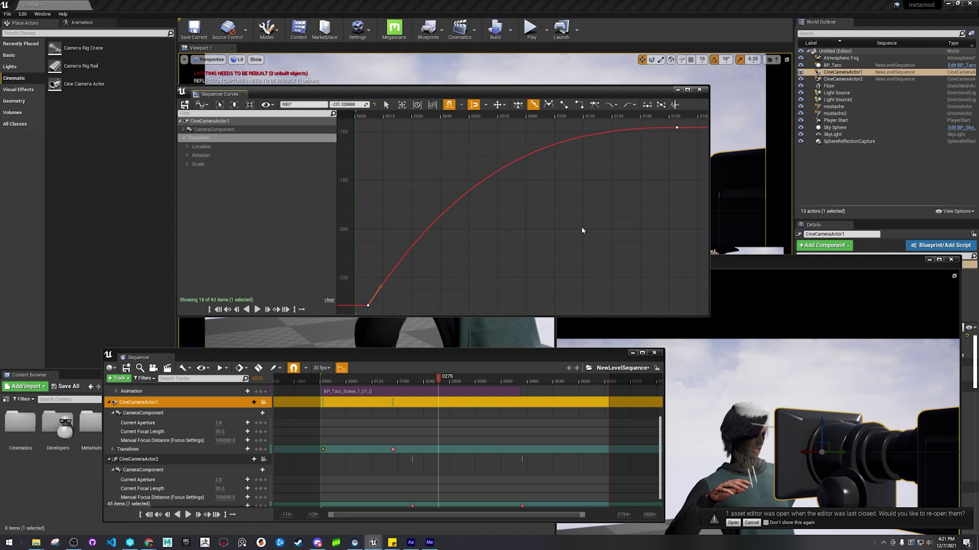
{"action": "key", "text": "ctrl+z"}
{"action": "left_click", "coordinate": [677, 128]}
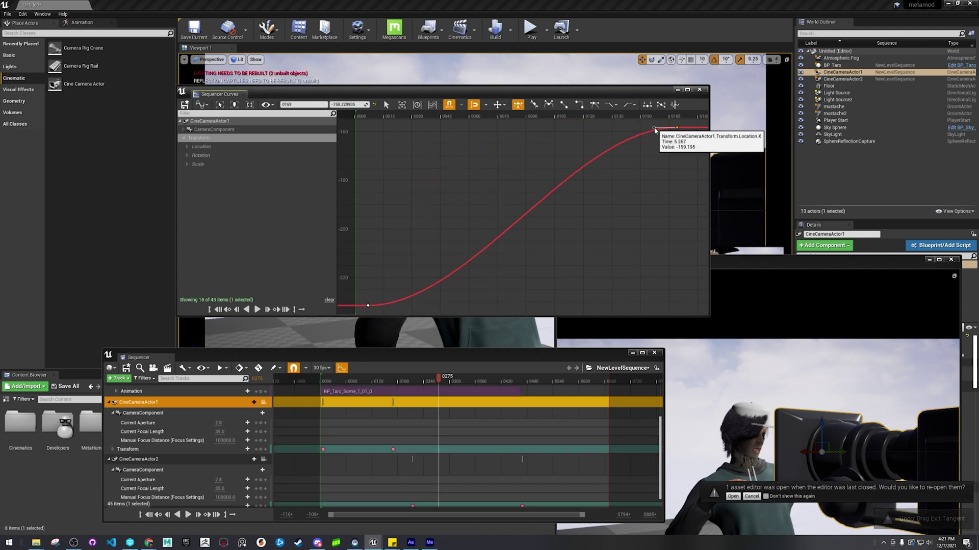
{"action": "left_click_drag", "start_coordinate": [675, 130], "coordinate": [674, 155]}
{"action": "key", "text": "ctrl+z"}
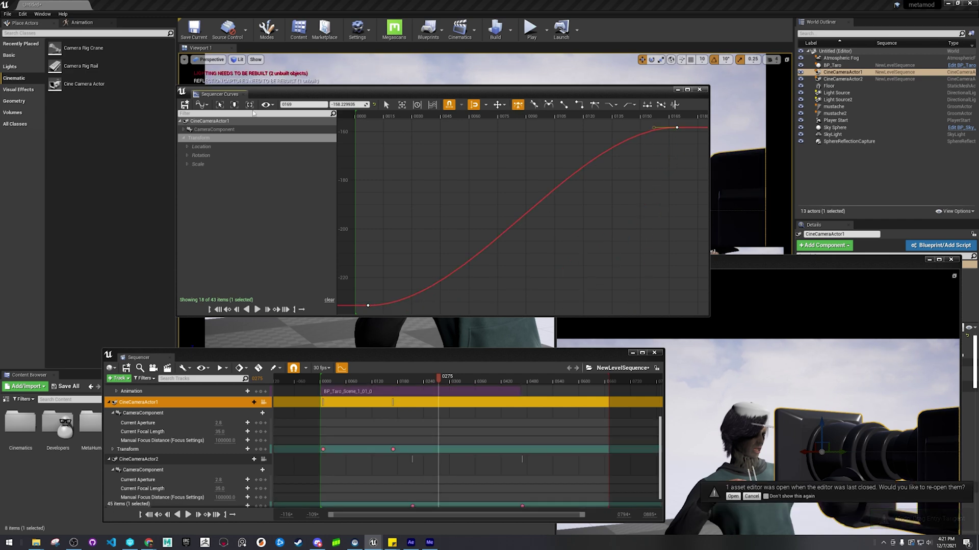
{"action": "left_click", "coordinate": [698, 89]}
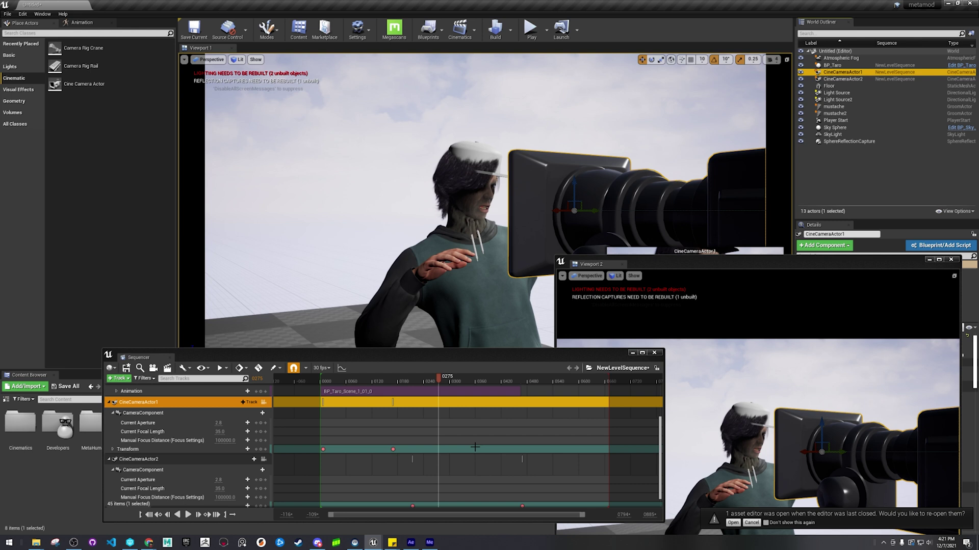
Step: Select both CineCameraActor2 transform keys and view their key interpolation options without changing them
{"action": "scroll", "coordinate": [406, 493], "scroll_direction": "down", "scroll_amount": 1}
{"action": "left_click", "coordinate": [406, 492]}
{"action": "left_click", "coordinate": [518, 493], "text": "shift"}
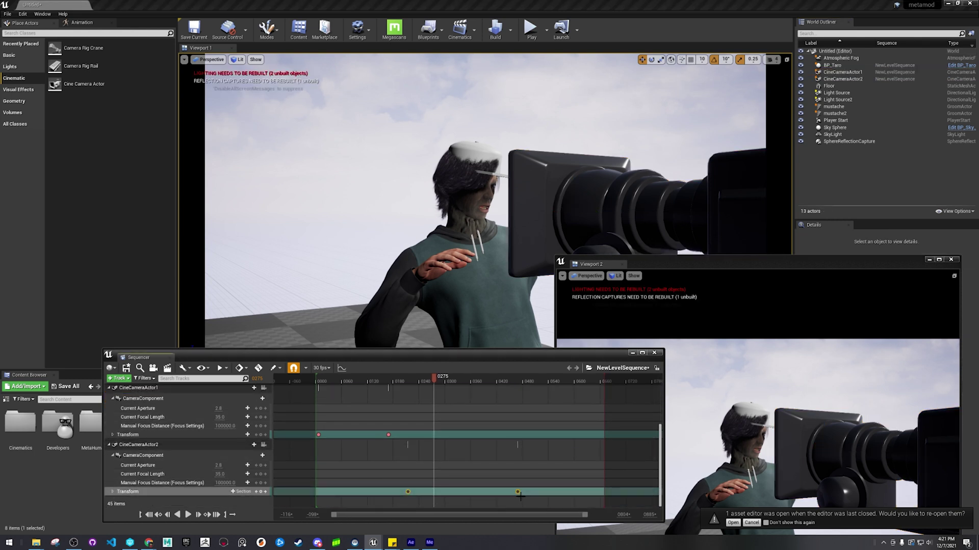
{"action": "right_click", "coordinate": [519, 492]}
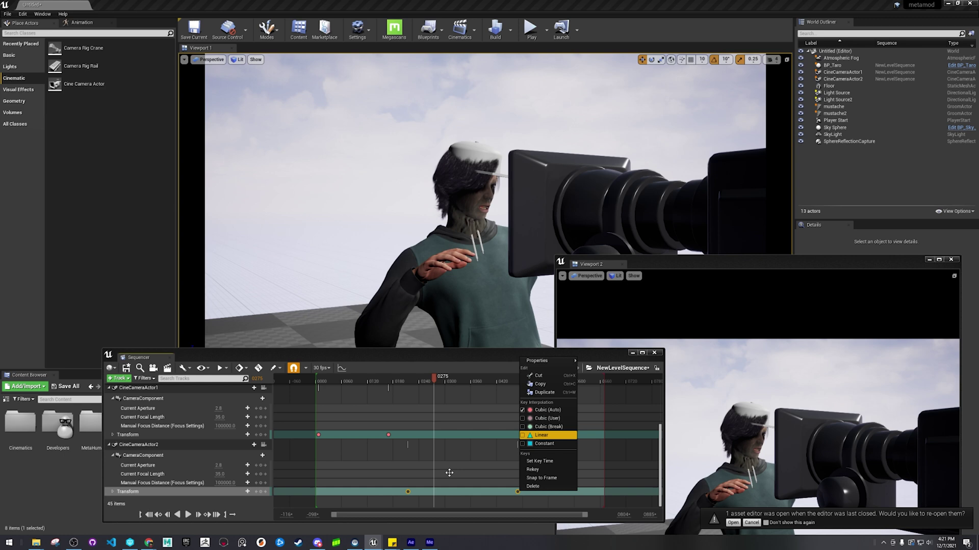
{"action": "left_click", "coordinate": [433, 478]}
Step: Scrub to frame 465, unlock the viewport from the camera cuts and view the character and both cameras from outside
{"action": "left_click_drag", "start_coordinate": [437, 382], "coordinate": [371, 398]}
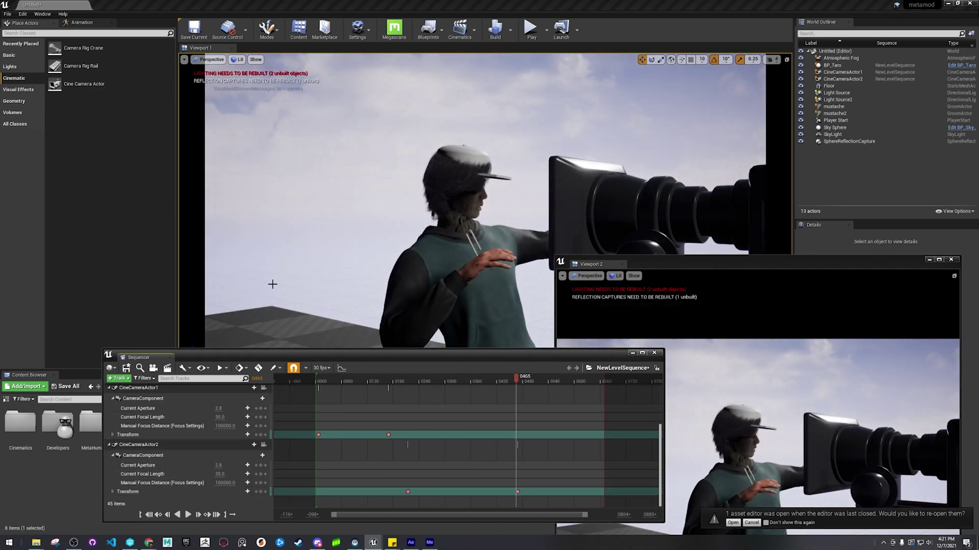
{"action": "scroll", "coordinate": [344, 390], "scroll_direction": "up", "scroll_amount": 5}
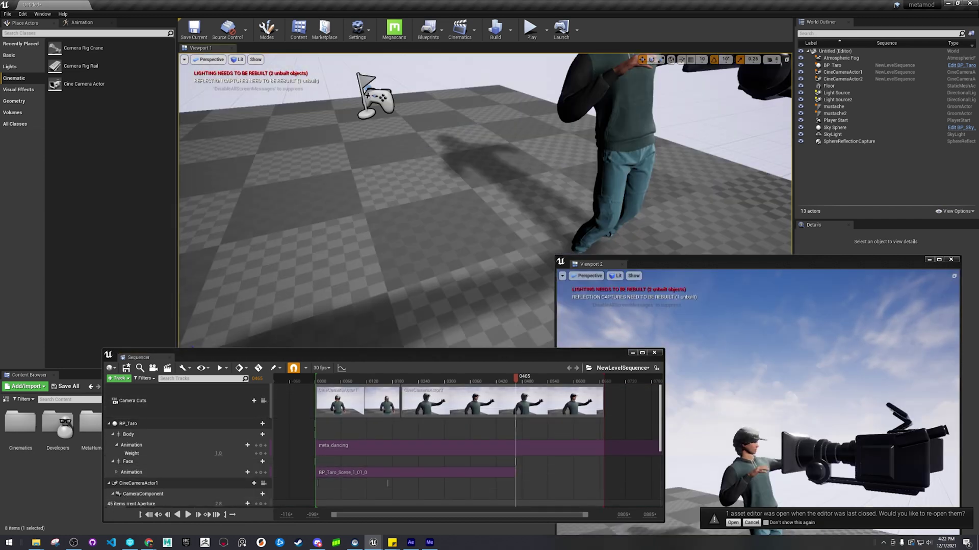
{"action": "right_click_drag", "start_coordinate": [267, 198], "coordinate": [267, 153]}
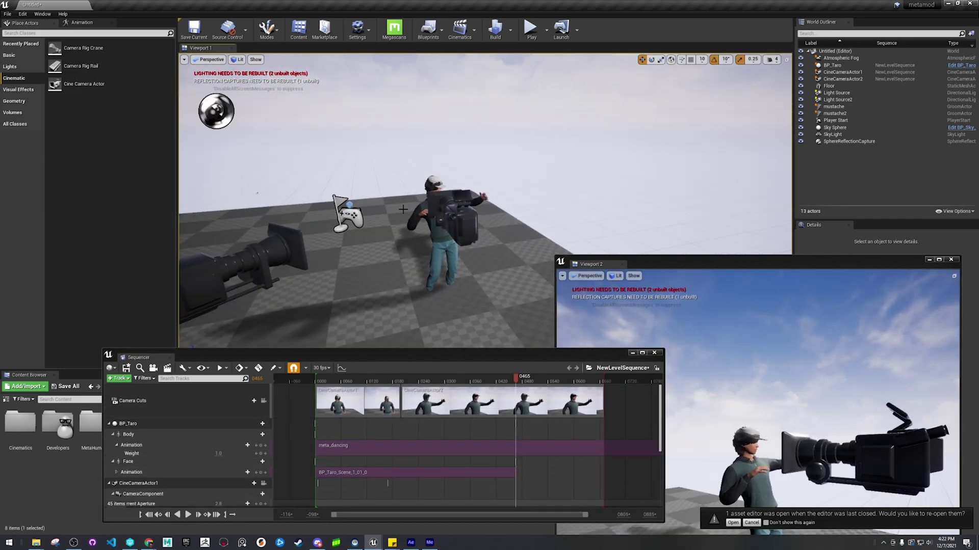
Step: Place a directional light beside the character and delete it again
{"action": "left_click", "coordinate": [15, 67]}
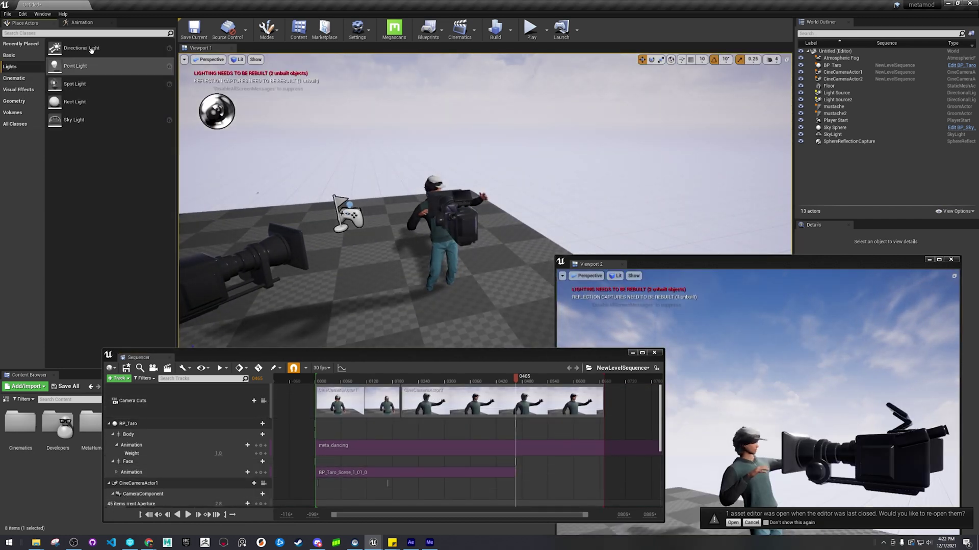
{"action": "left_click_drag", "start_coordinate": [79, 48], "coordinate": [499, 196]}
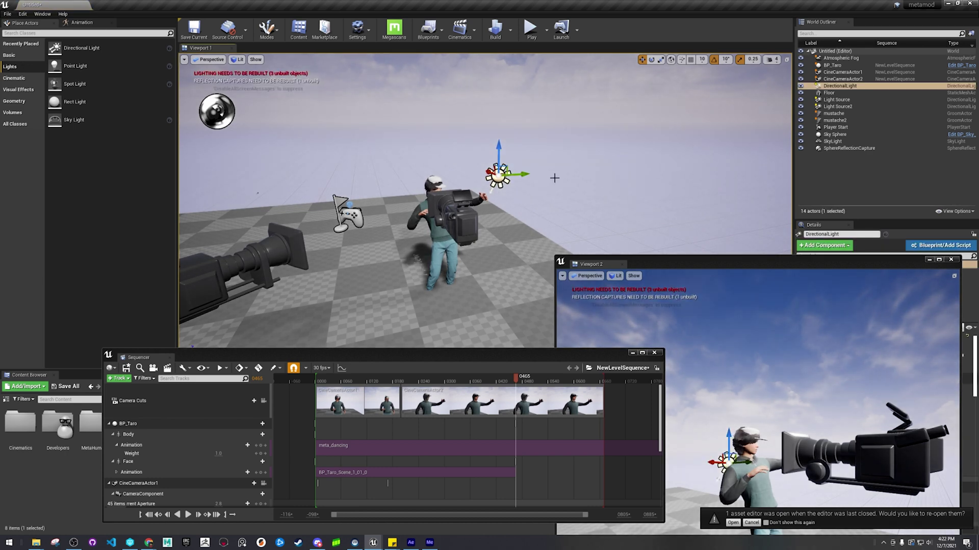
{"action": "key", "text": "Delete"}
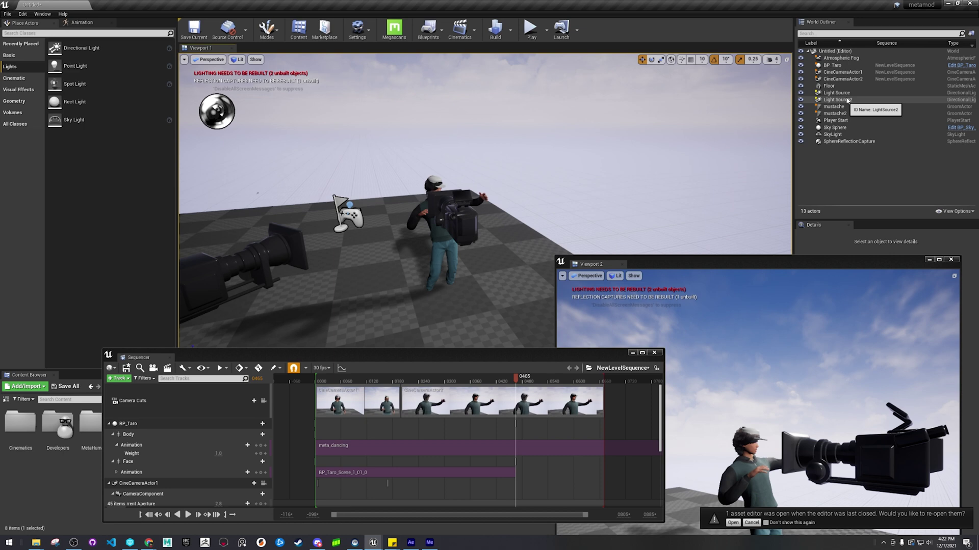
Step: Delete the existing directional lights Light Source2 and Light Source, accepting the broken Sky Sphere reference
{"action": "left_click", "coordinate": [847, 100]}
{"action": "key", "text": "Delete"}
{"action": "left_click", "coordinate": [846, 95]}
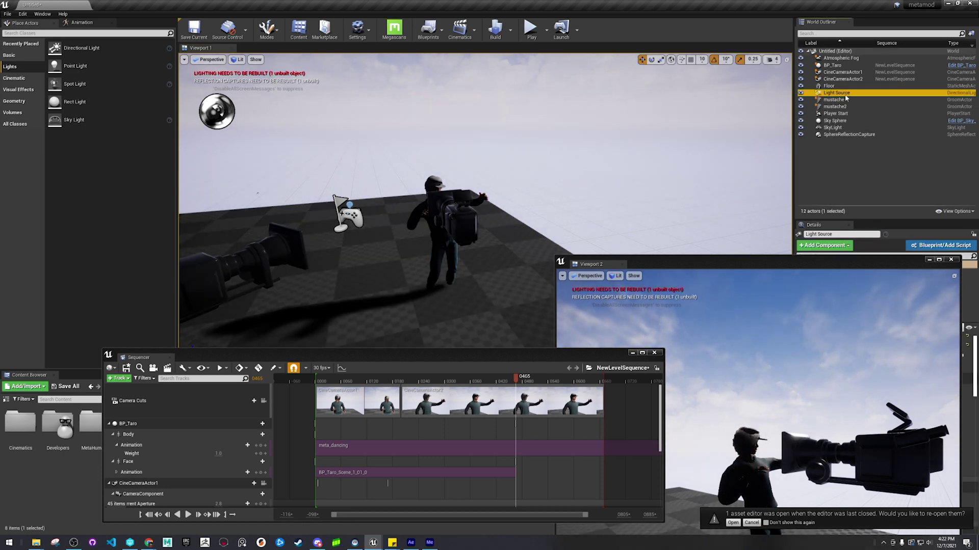
{"action": "key", "text": "Delete"}
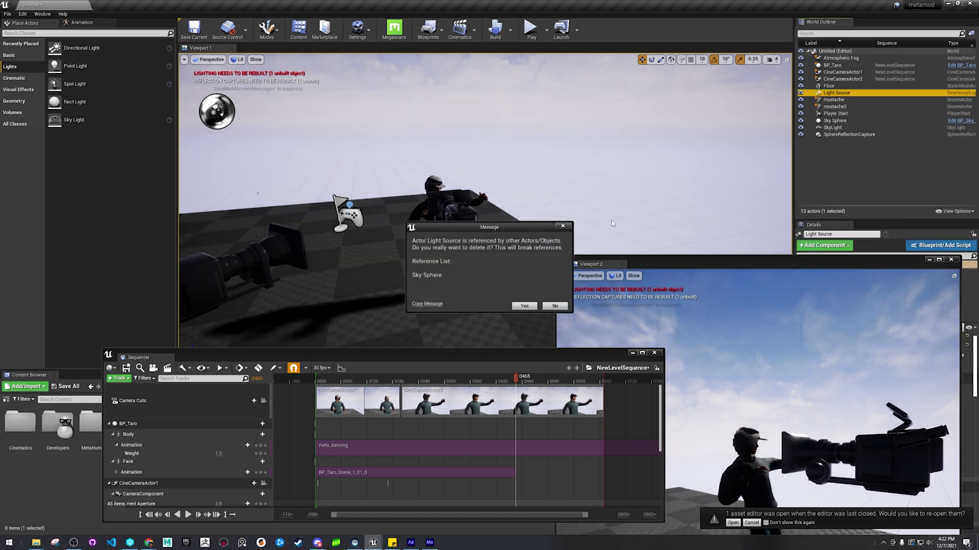
{"action": "left_click", "coordinate": [533, 308]}
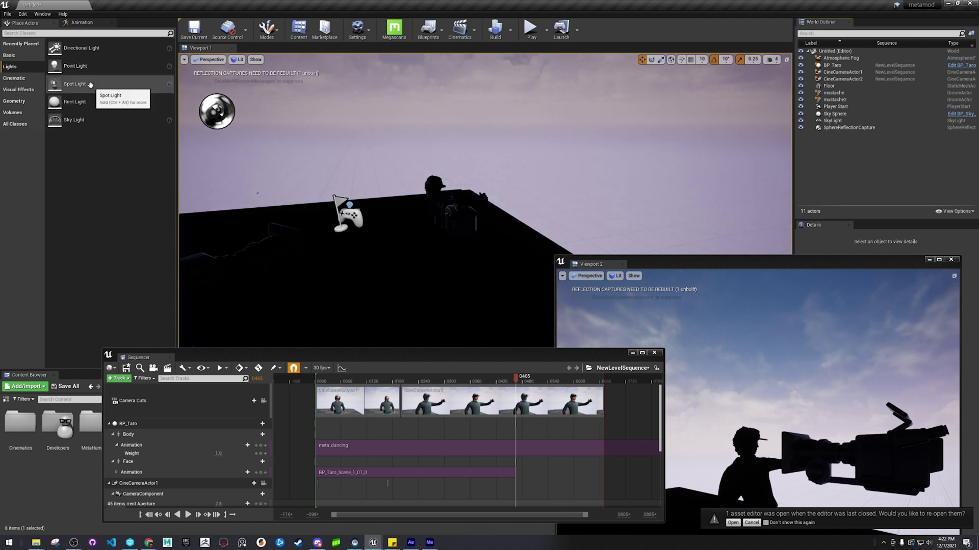
Step: Add a spot light beside the character at about X -161, Y 284, Z 200 and rotate it towards him
{"action": "left_click_drag", "start_coordinate": [90, 84], "coordinate": [413, 108]}
{"action": "left_click_drag", "start_coordinate": [412, 141], "coordinate": [479, 122]}
{"action": "key", "text": "e"}
{"action": "key", "text": "w"}
{"action": "key", "text": "e"}
{"action": "left_click_drag", "start_coordinate": [479, 171], "coordinate": [433, 174]}
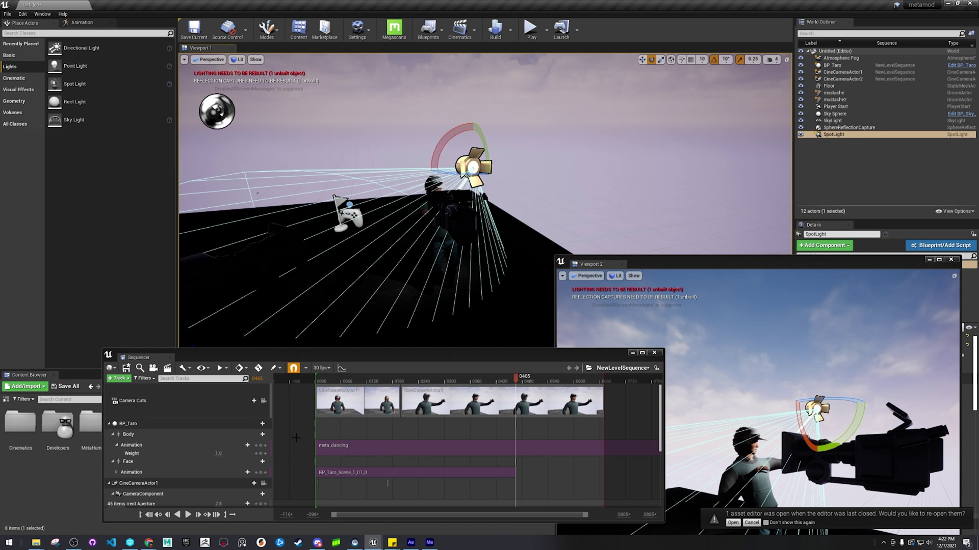
Step: Duplicate the spot light to the character's other side at about X -224, Y 174, Z 200 and rotate the copy towards him
{"action": "key", "text": "w"}
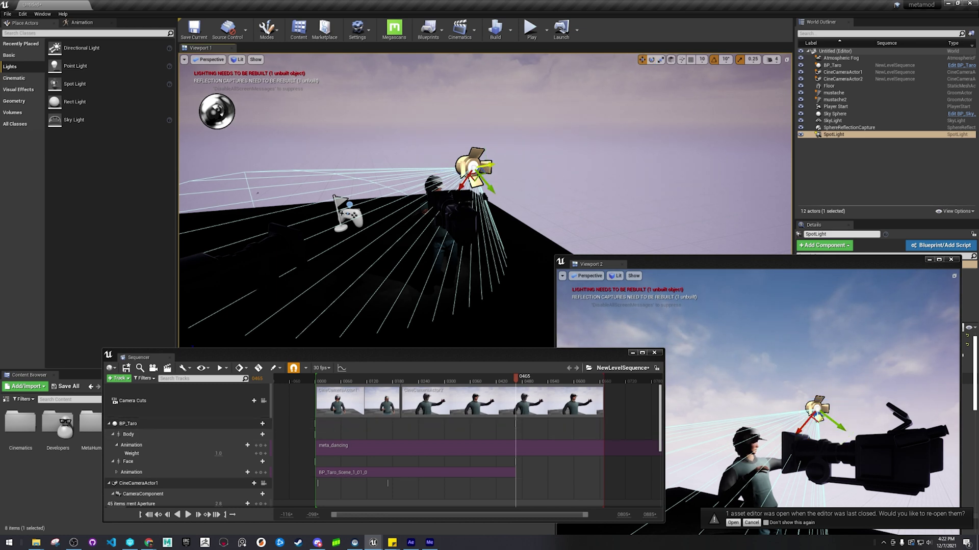
{"action": "left_click_drag", "start_coordinate": [482, 169], "coordinate": [543, 210], "text": "alt"}
{"action": "key", "text": "e"}
{"action": "key", "text": "w"}
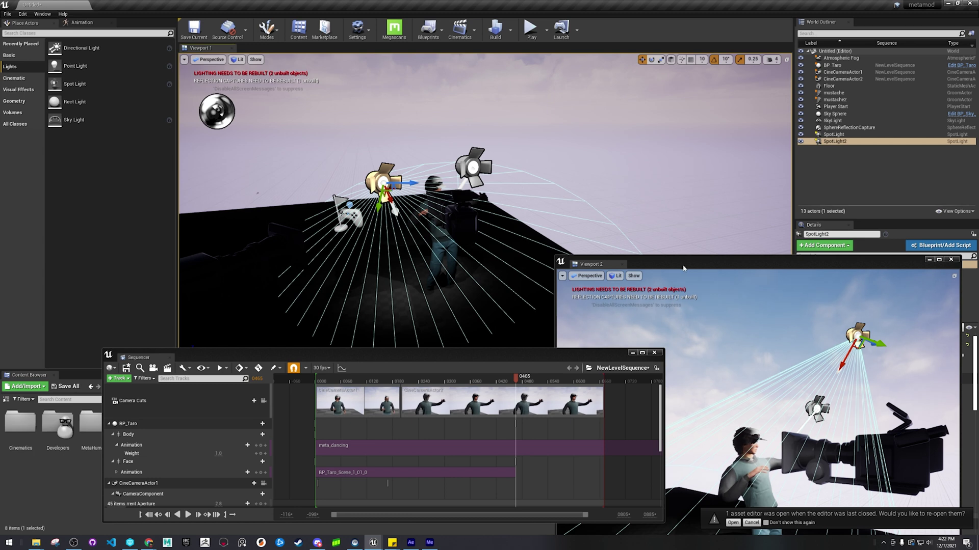
Step: Move Viewport 2 clear of the light properties and set SpotLight2's light color to light blue, hex sRGB 6ED8FFFF
{"action": "left_click_drag", "start_coordinate": [683, 269], "coordinate": [420, 423]}
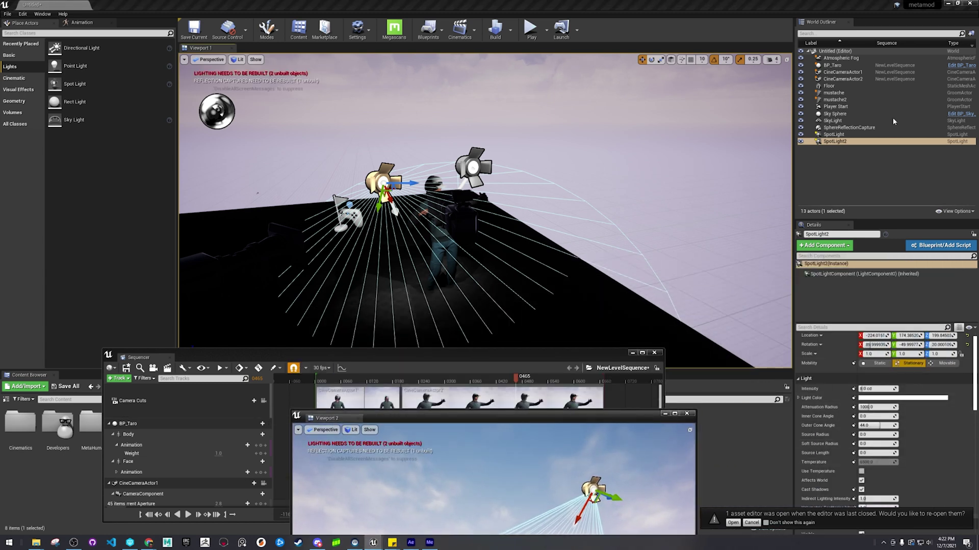
{"action": "left_click", "coordinate": [917, 400]}
{"action": "left_click", "coordinate": [765, 383]}
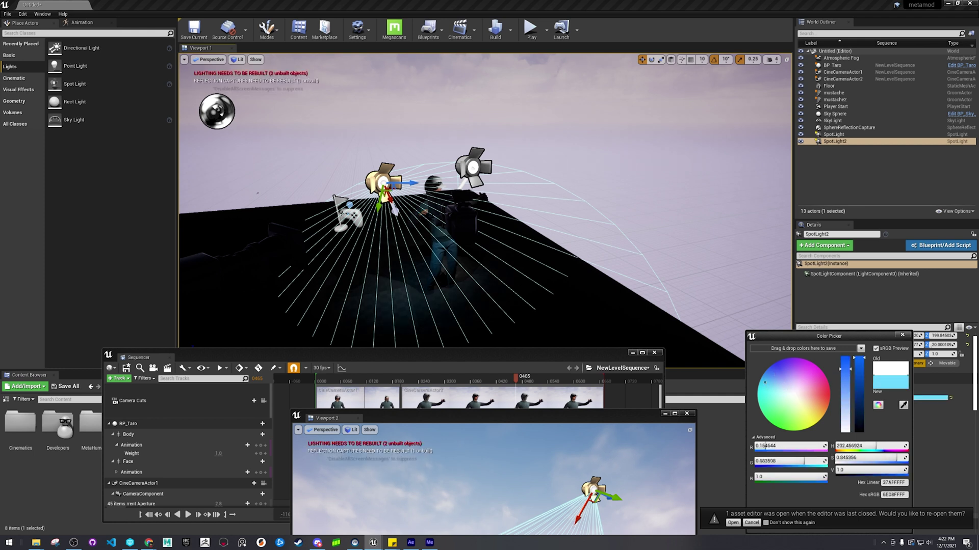
{"action": "left_click", "coordinate": [472, 166]}
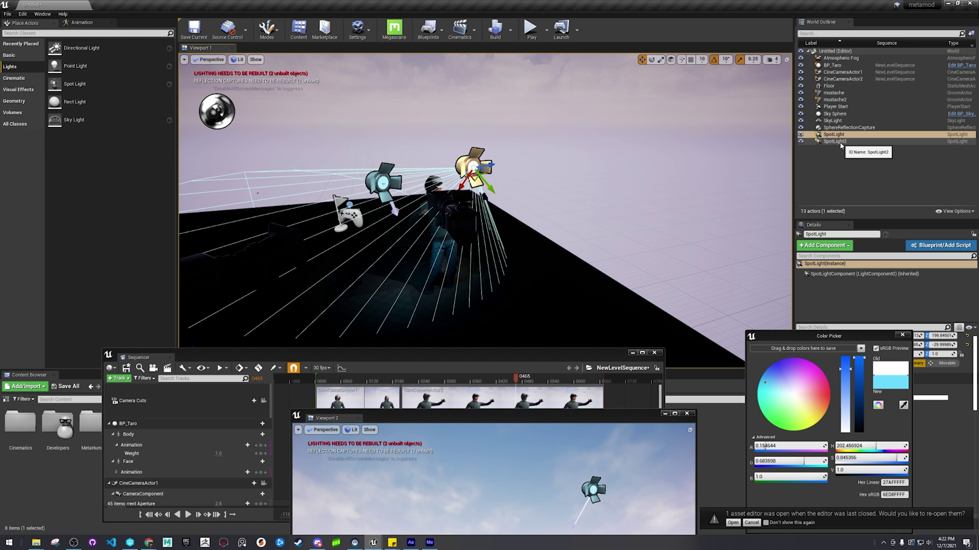
{"action": "left_click", "coordinate": [821, 408]}
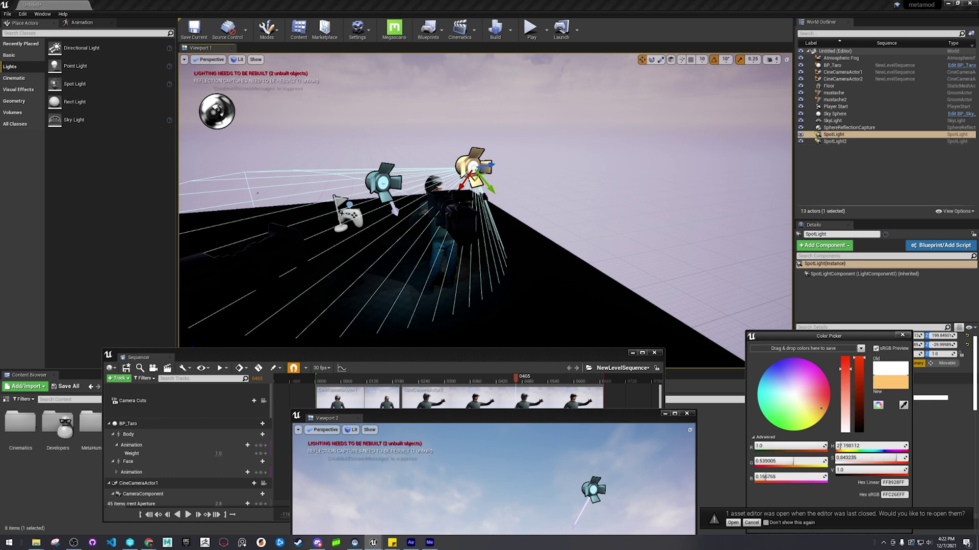
{"action": "mouse_move", "coordinate": [357, 286]}
{"action": "right_mouse_down"}
{"action": "mouse_move", "coordinate": [326, 285]}
{"action": "mouse_move", "coordinate": [346, 288]}
{"action": "right_mouse_up"}
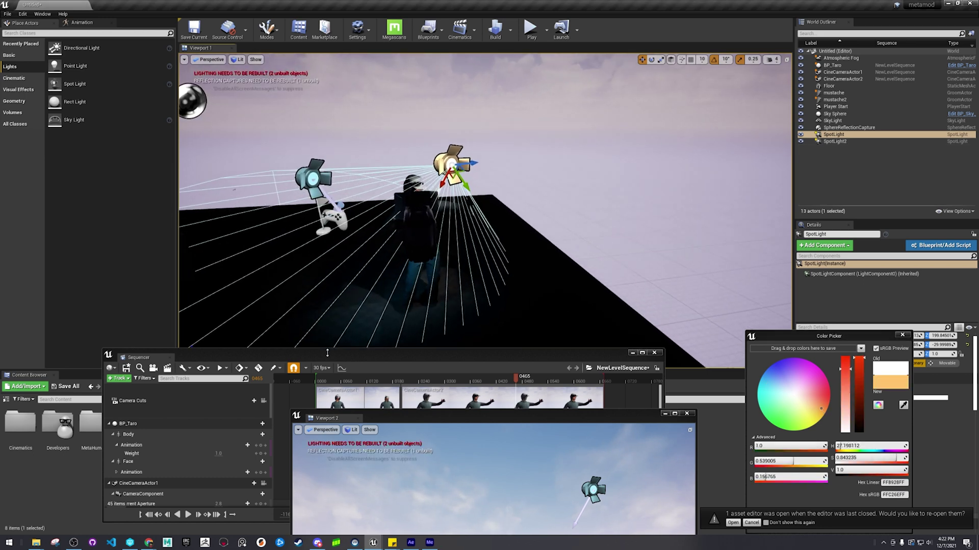
{"action": "left_click", "coordinate": [903, 335]}
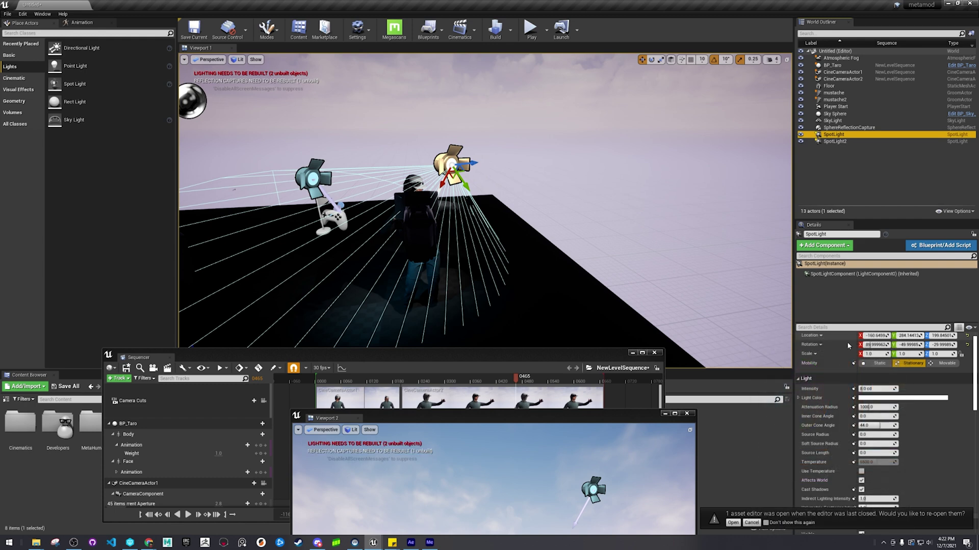
Step: Raise the first SpotLight's intensity and pick a warm orange light color, hex sRGB FFC77BFF
{"action": "mouse_move", "coordinate": [867, 389]}
{"action": "left_mouse_down"}
{"action": "mouse_move", "coordinate": [885, 389]}
{"action": "mouse_move", "coordinate": [870, 390]}
{"action": "left_mouse_up"}
{"action": "left_click", "coordinate": [871, 398]}
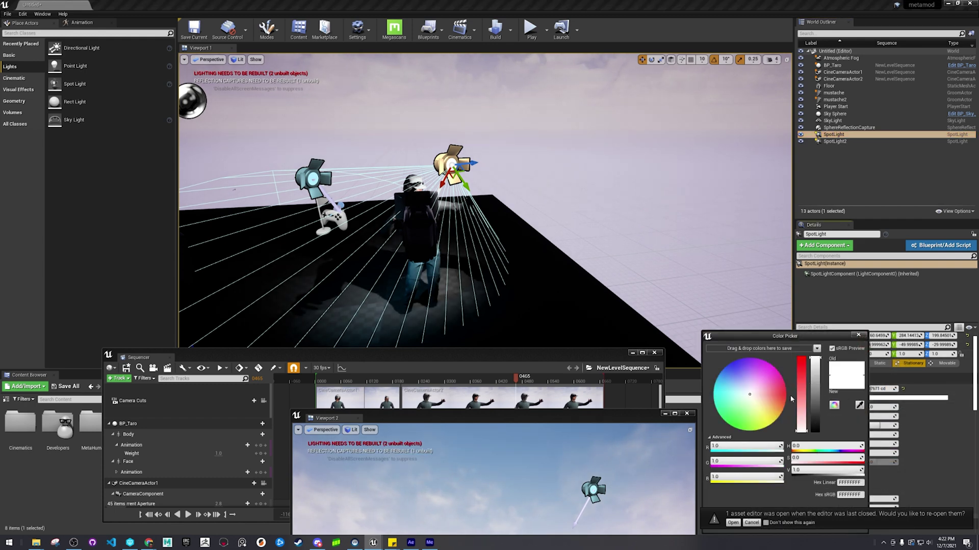
{"action": "left_click_drag", "start_coordinate": [765, 405], "coordinate": [776, 411]}
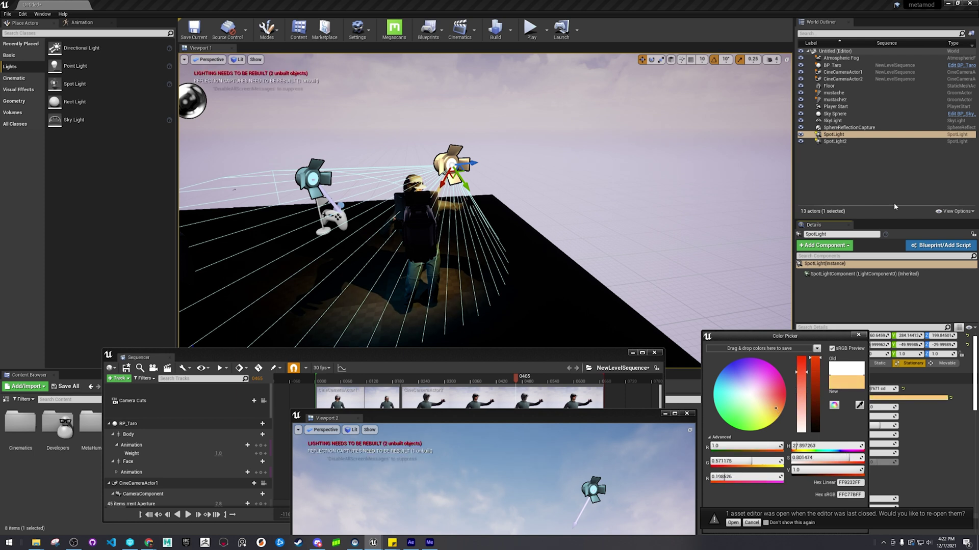
Step: Raise SpotLight2's intensity and accept the warm orange color chosen for the first SpotLight
{"action": "left_click", "coordinate": [835, 142]}
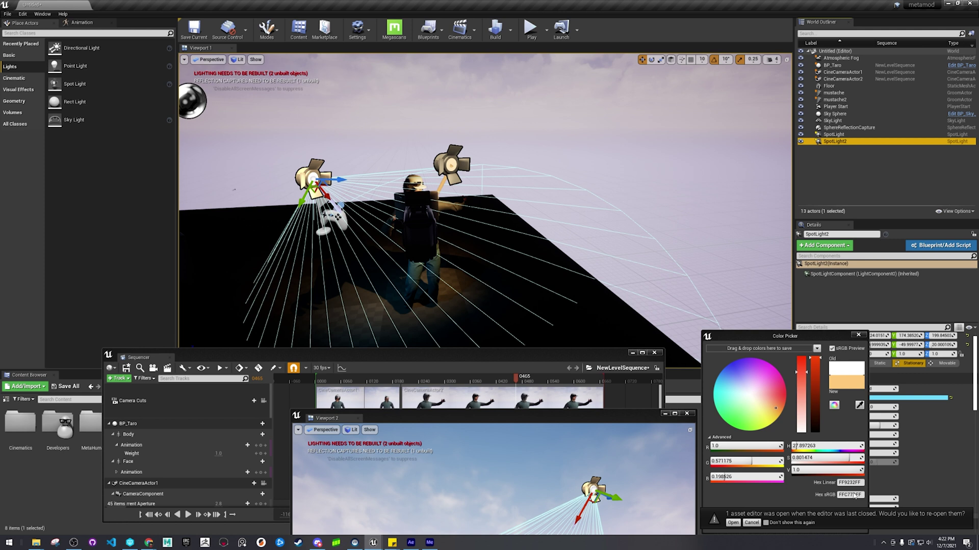
{"action": "left_click_drag", "start_coordinate": [810, 335], "coordinate": [704, 283]}
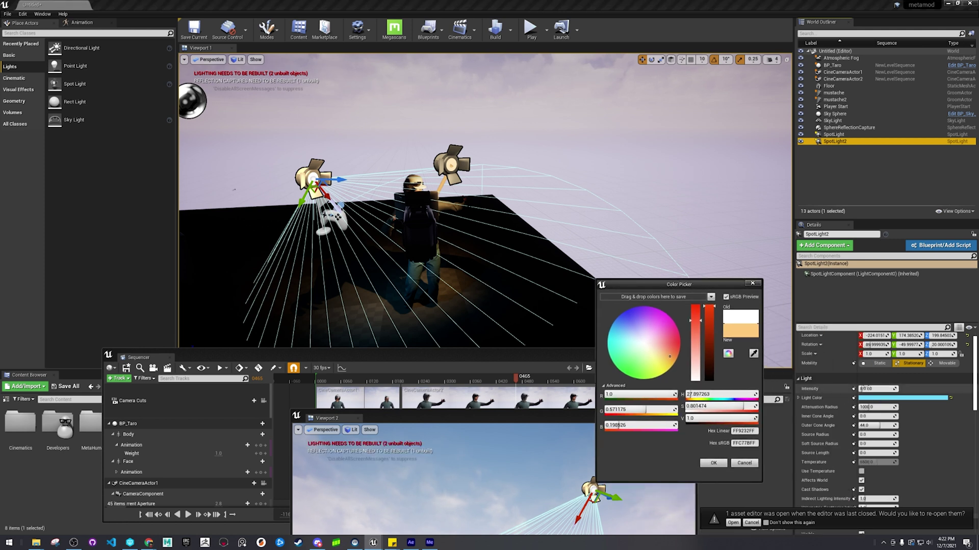
{"action": "left_click_drag", "start_coordinate": [867, 389], "coordinate": [898, 389]}
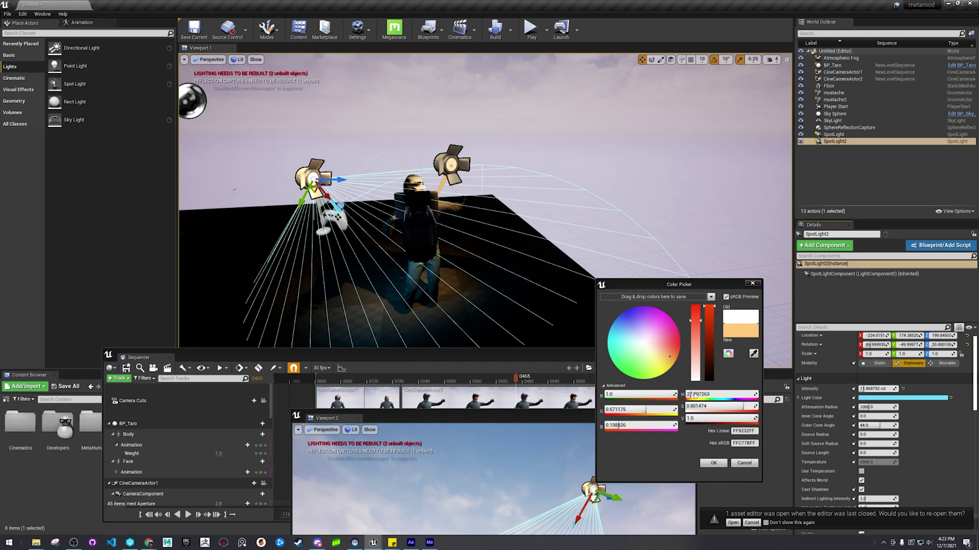
{"action": "left_click", "coordinate": [714, 463]}
{"action": "key", "text": "w"}
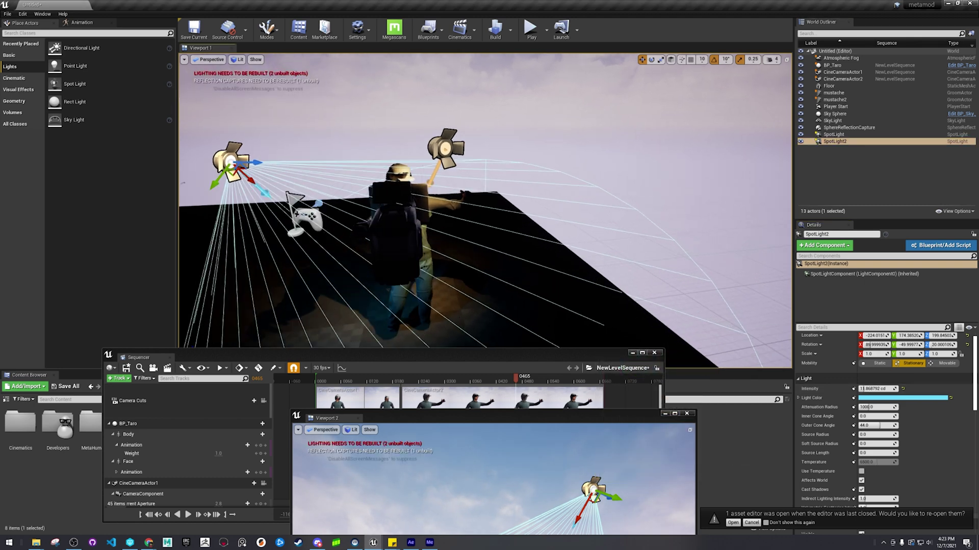
Step: Close Viewport 2 and place the Sequencer window low enough to leave the main viewport's shot clear
{"action": "left_click_drag", "start_coordinate": [357, 355], "coordinate": [626, 427]}
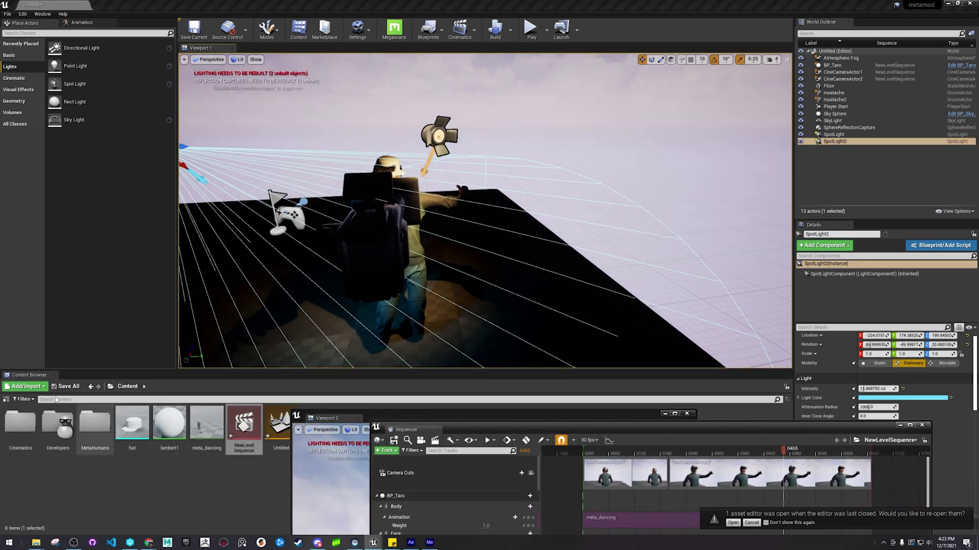
{"action": "left_click_drag", "start_coordinate": [410, 421], "coordinate": [623, 282]}
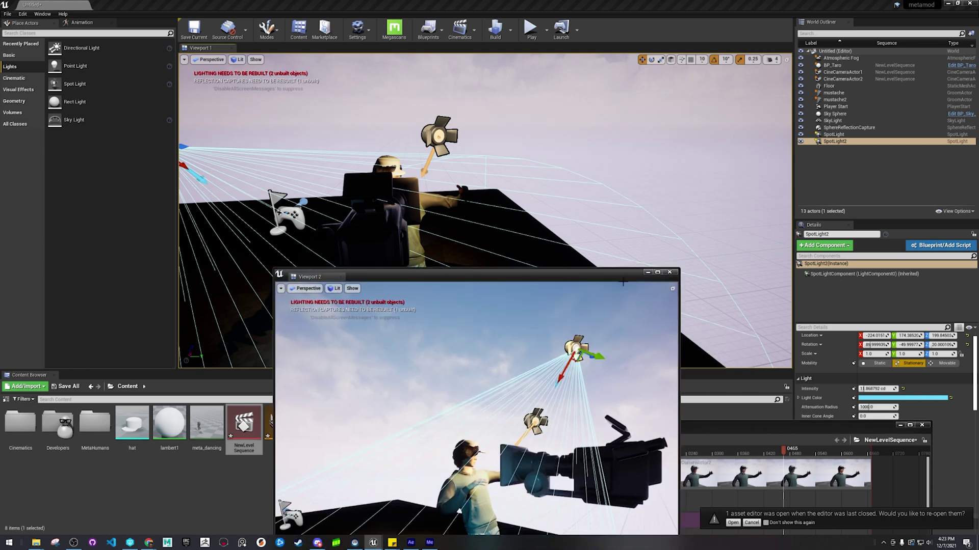
{"action": "left_click", "coordinate": [670, 273]}
{"action": "left_click_drag", "start_coordinate": [510, 425], "coordinate": [293, 447]}
{"action": "left_click", "coordinate": [365, 302]}
Step: Switch Viewport 1 to Game View, scrub the sequence to about frame 587 to review the lit shot, and select the first SpotLight
{"action": "left_click", "coordinate": [211, 60]}
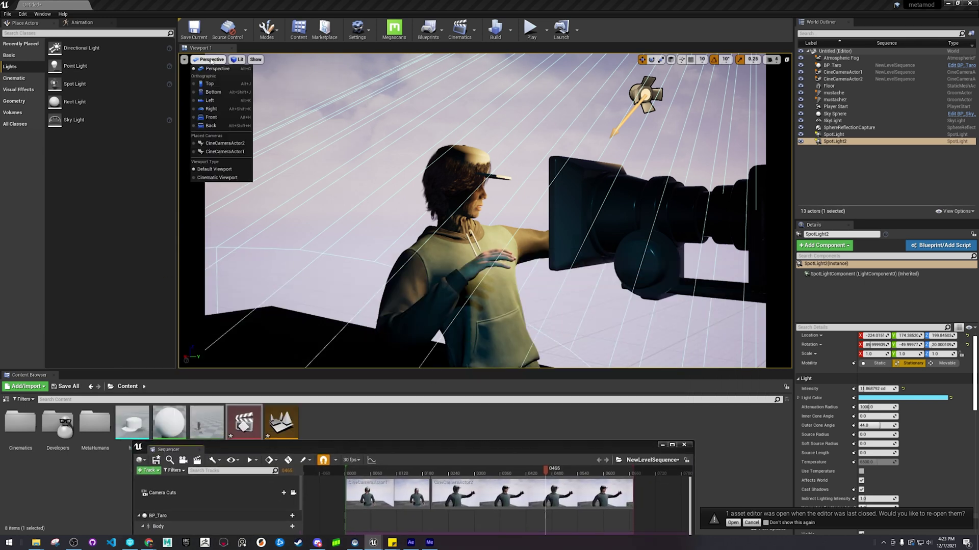
{"action": "left_click", "coordinate": [184, 60]}
{"action": "left_click", "coordinate": [198, 170]}
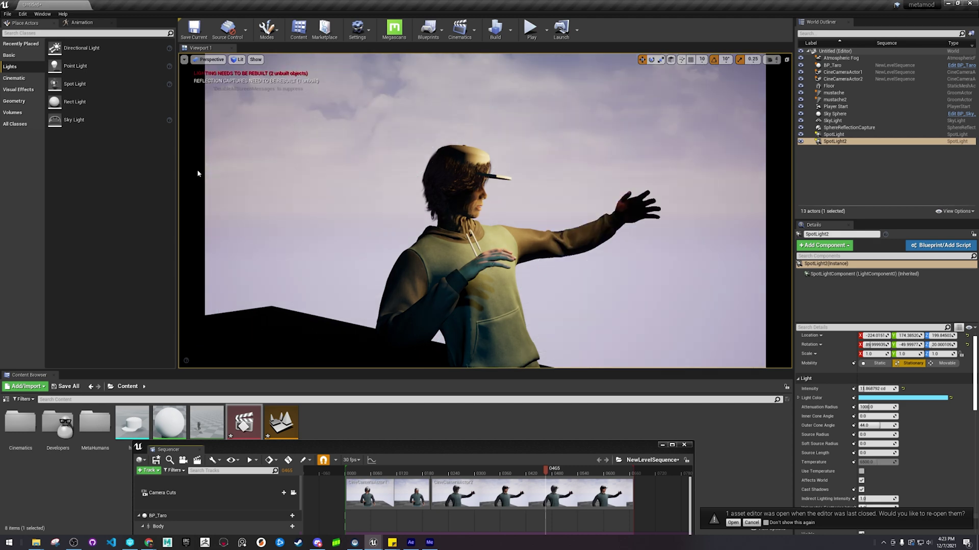
{"action": "left_click_drag", "start_coordinate": [331, 448], "coordinate": [505, 347]}
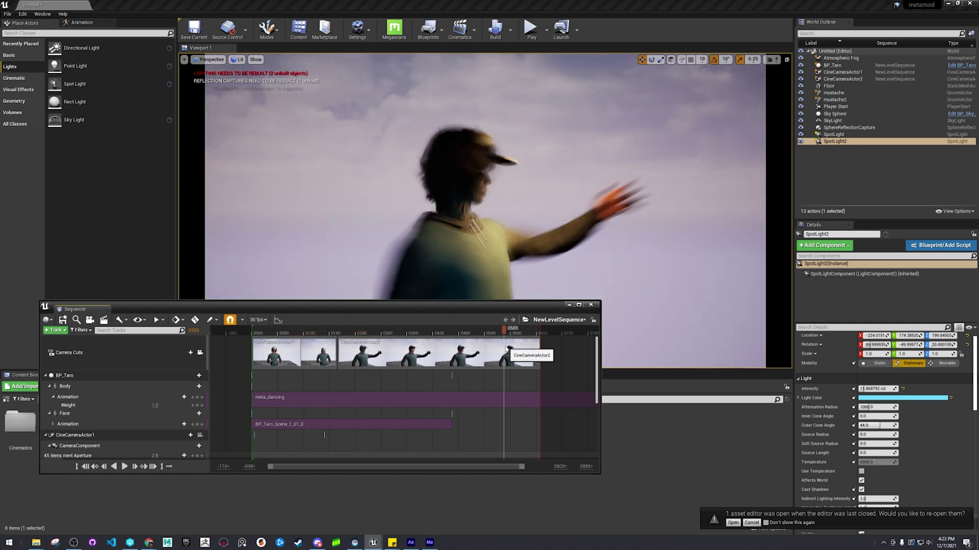
{"action": "left_click", "coordinate": [867, 135]}
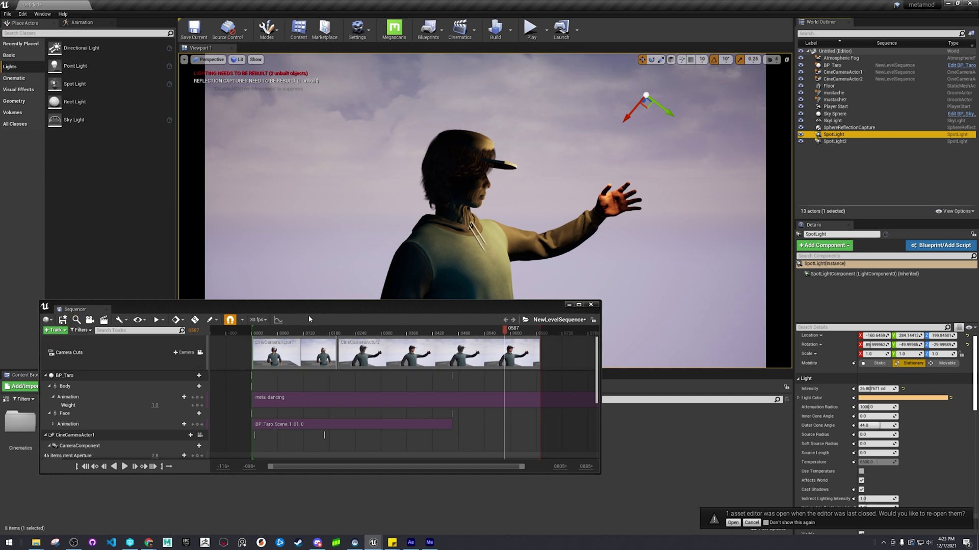
Step: Move the Sequencer window clear and start its movie render command for NewLevelSequence
{"action": "left_click_drag", "start_coordinate": [207, 307], "coordinate": [275, 312]}
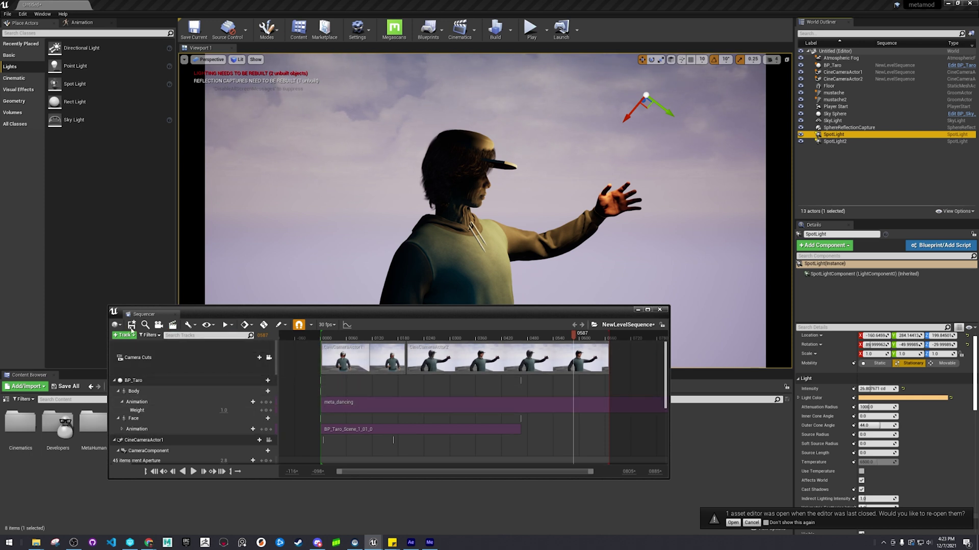
{"action": "left_click", "coordinate": [172, 325]}
{"action": "left_click_drag", "start_coordinate": [421, 321], "coordinate": [487, 307]}
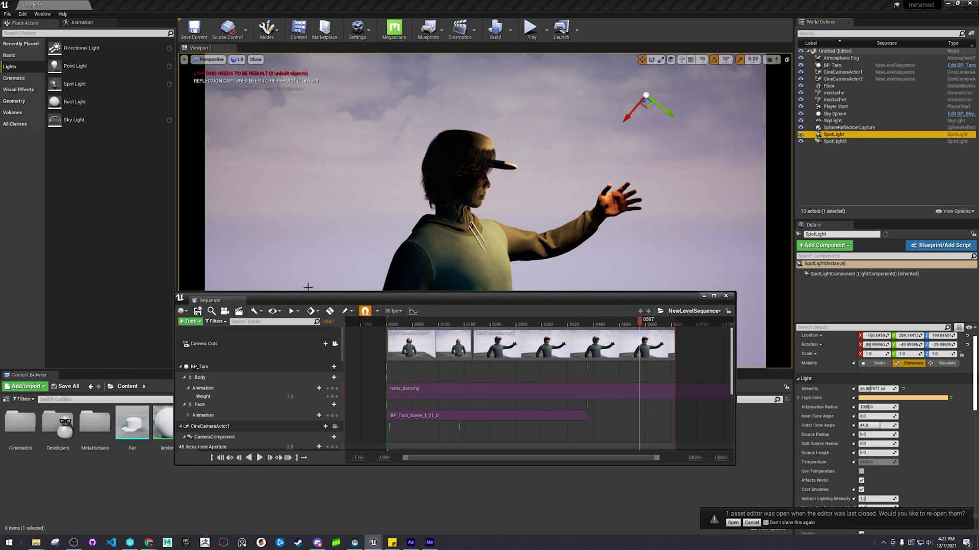
{"action": "left_click", "coordinate": [239, 313]}
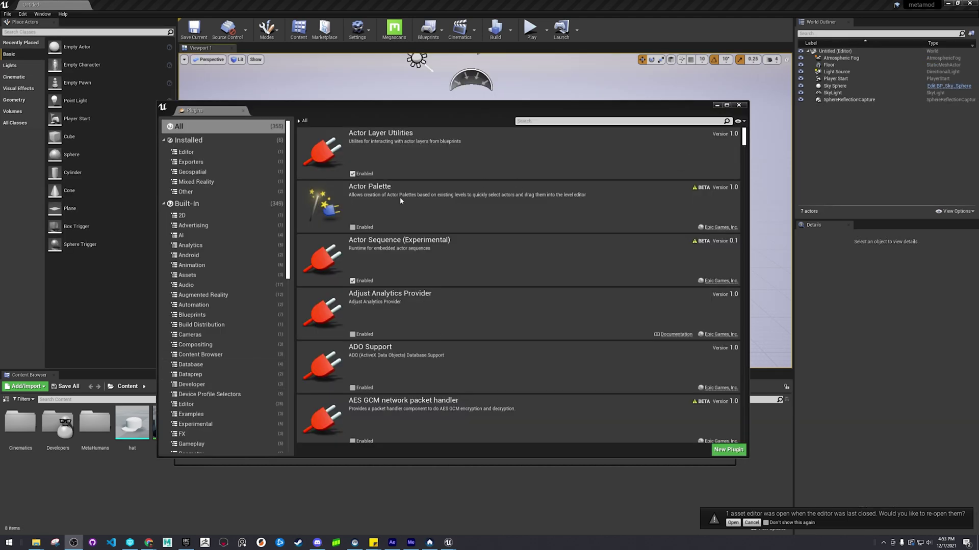
Step: Search the plugins for "movie" to check whether Movie Render Queue is enabled, and close the plugin window
{"action": "left_click", "coordinate": [524, 122]}
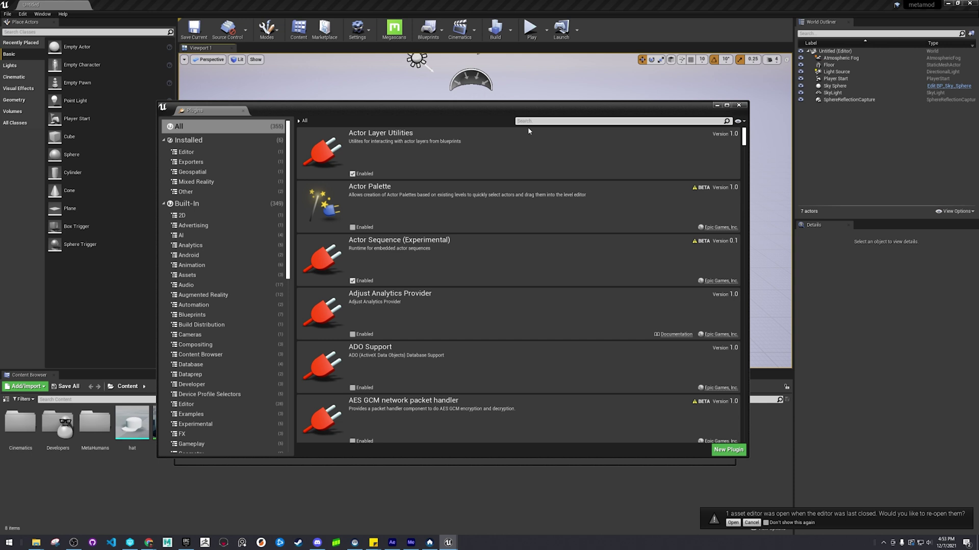
{"action": "type", "text": "movie"}
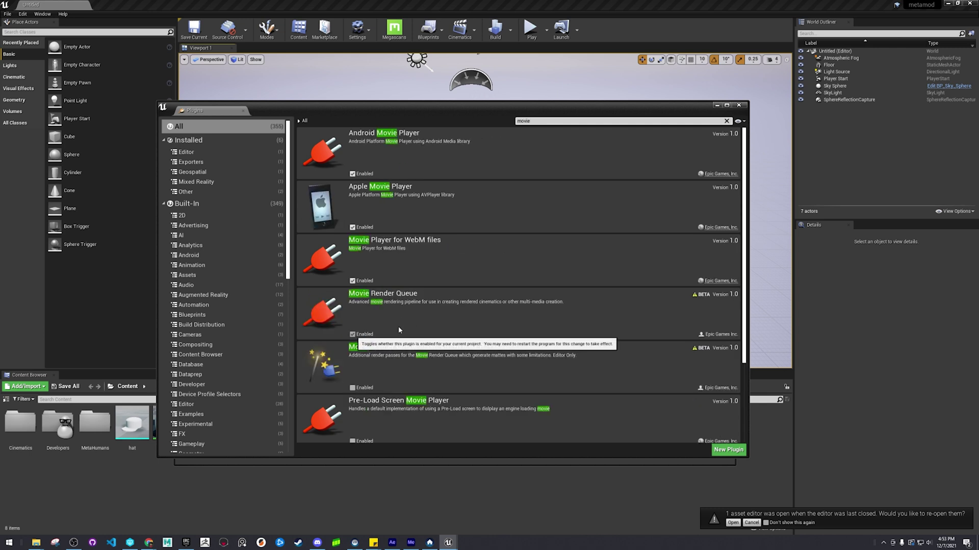
{"action": "left_click", "coordinate": [739, 105]}
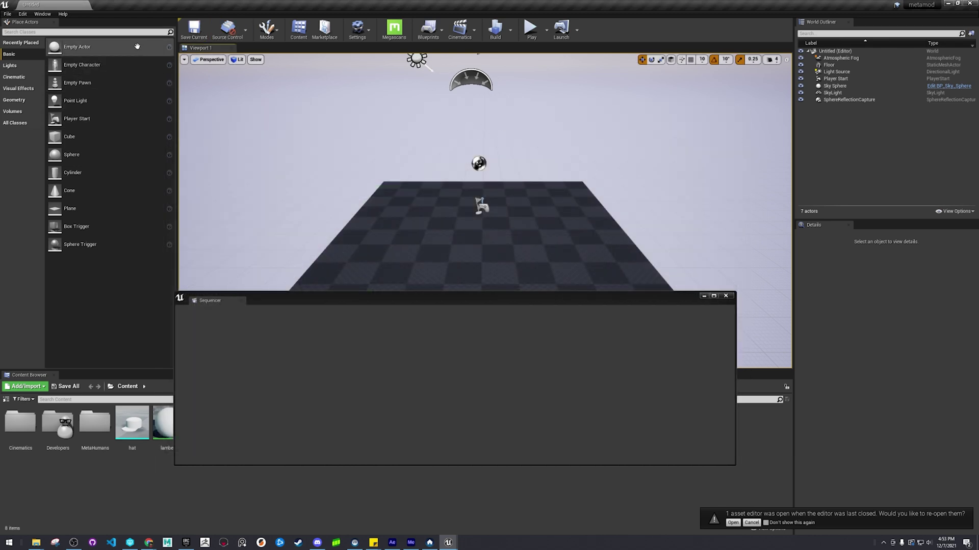
Step: Open the Movie Render Queue and add NewLevelSequence as a render job
{"action": "left_click", "coordinate": [41, 14]}
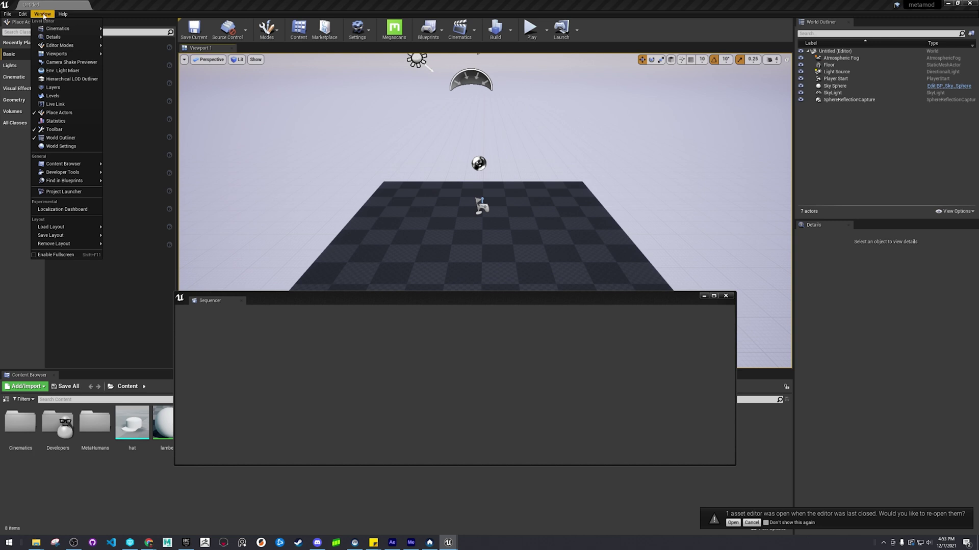
{"action": "mouse_move", "coordinate": [46, 28]}
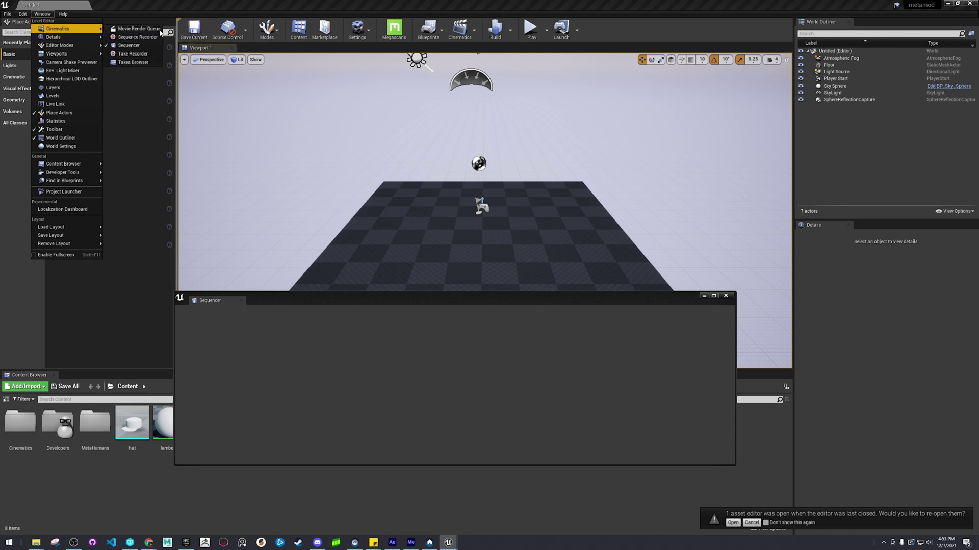
{"action": "left_click", "coordinate": [139, 29]}
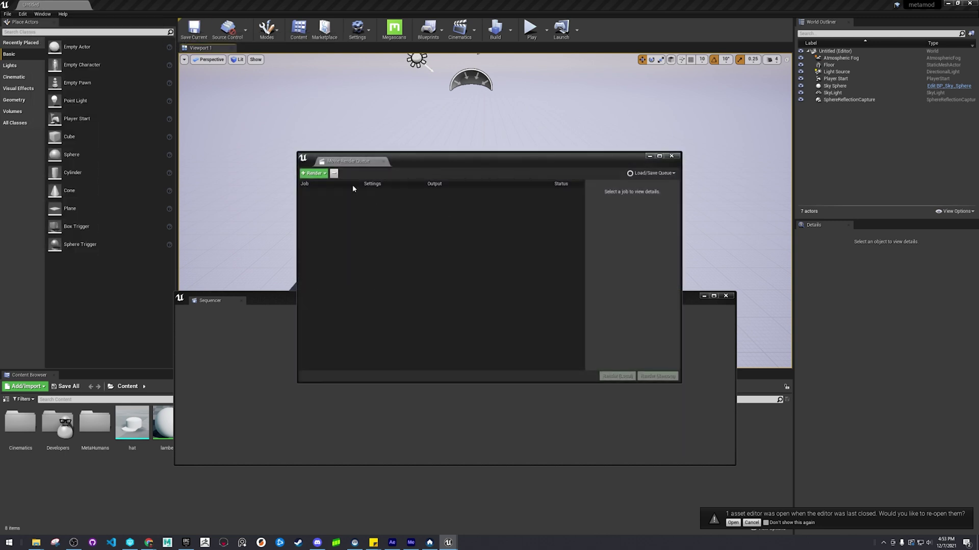
{"action": "left_click", "coordinate": [310, 174]}
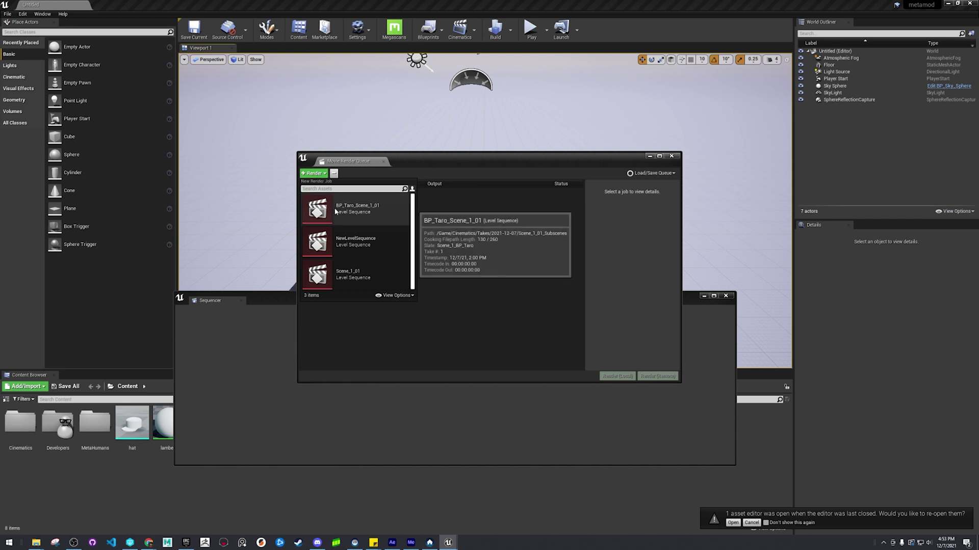
{"action": "left_click", "coordinate": [370, 243]}
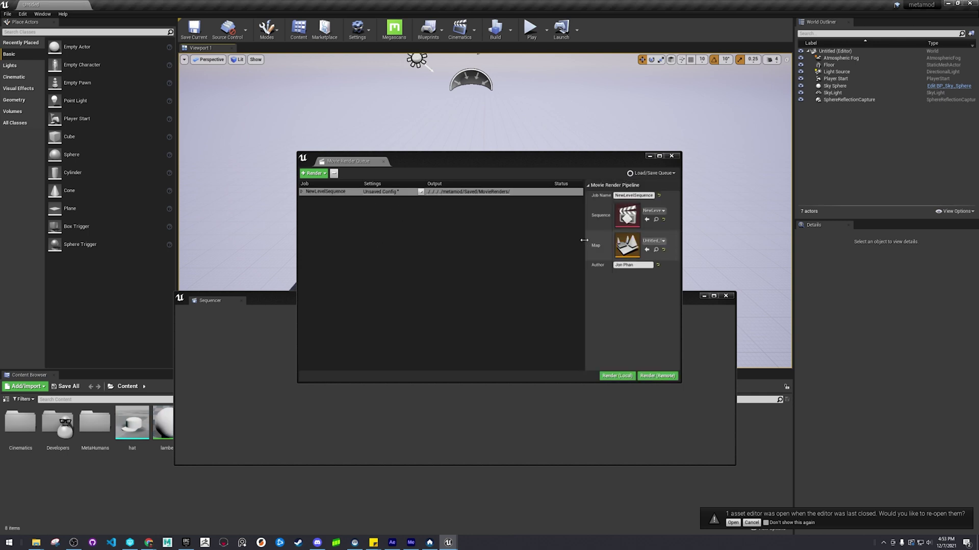
Step: Examine the NewLevelSequence job's details and its camera shots, and close the Movie Render Queue
{"action": "left_click_drag", "start_coordinate": [584, 240], "coordinate": [549, 240]}
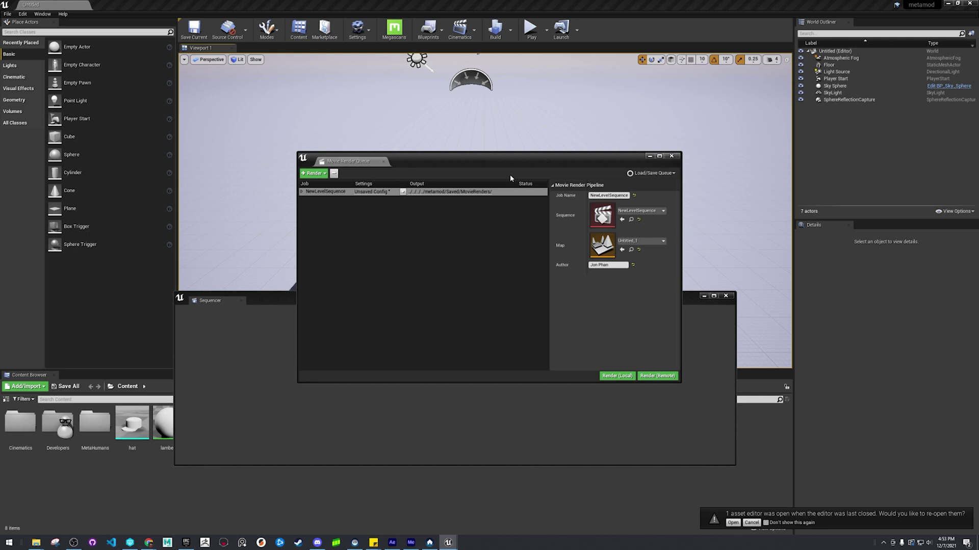
{"action": "left_click", "coordinate": [302, 193]}
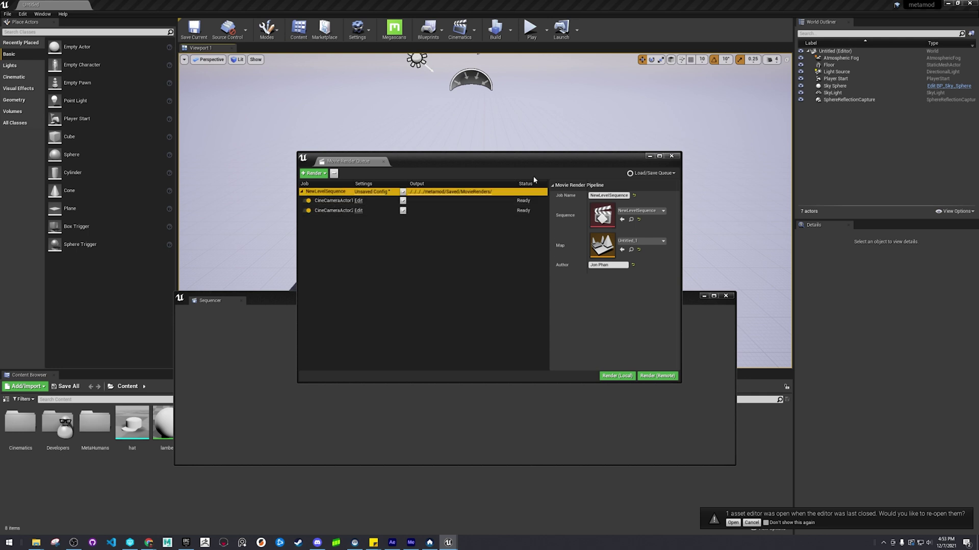
{"action": "left_click", "coordinate": [670, 155]}
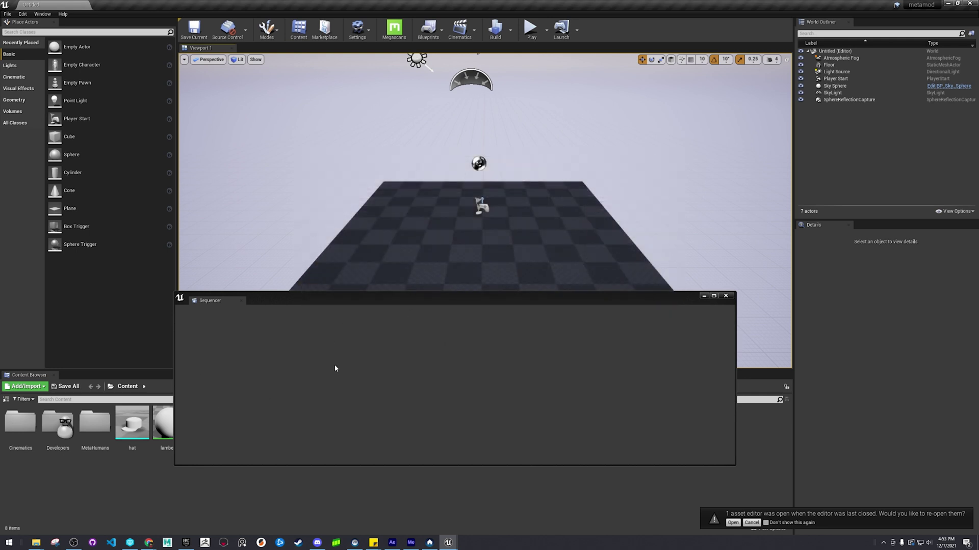
Step: Reopen NewLevelSequence in Sequencer and load the recent level Untitled that contains its actors
{"action": "left_click_drag", "start_coordinate": [331, 298], "coordinate": [307, 195]}
{"action": "double_click", "coordinate": [244, 423]}
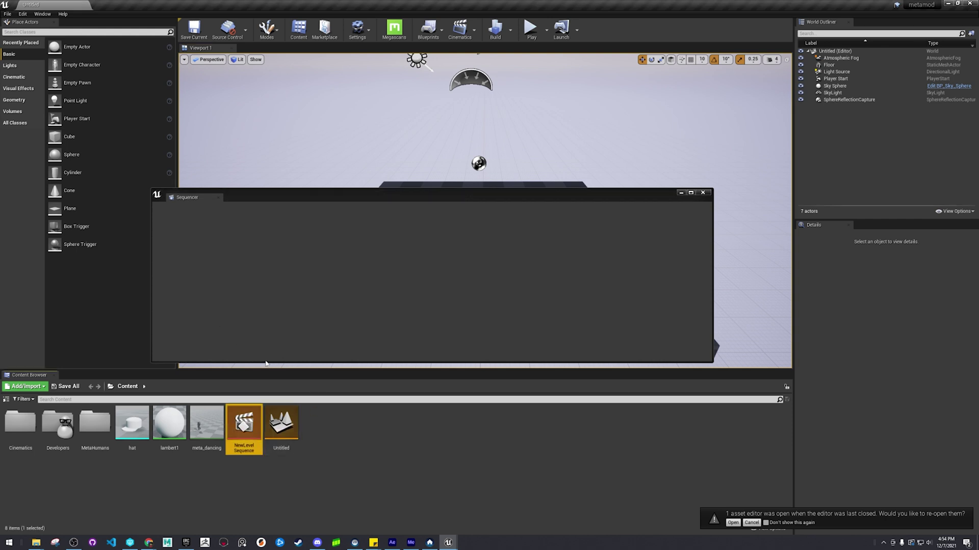
{"action": "double_click", "coordinate": [243, 427]}
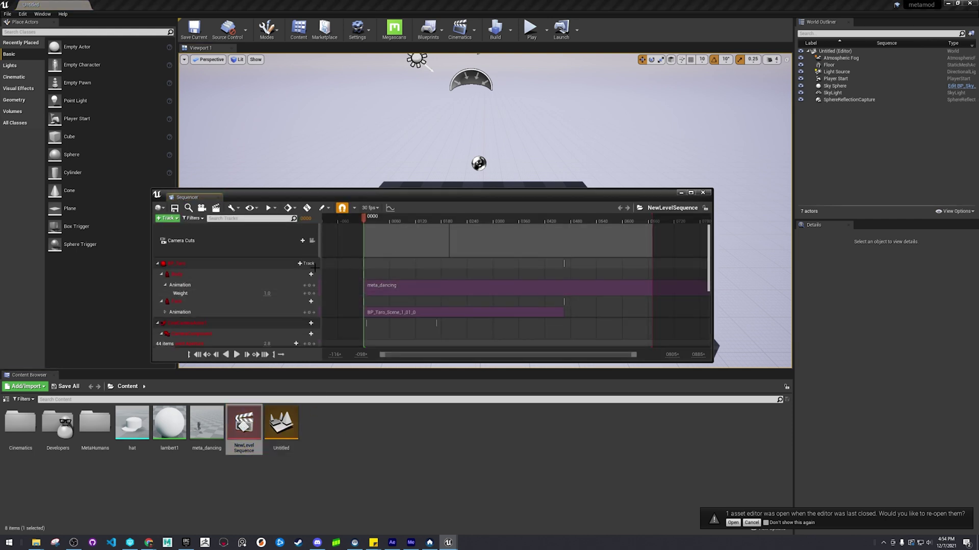
{"action": "left_click", "coordinate": [8, 14]}
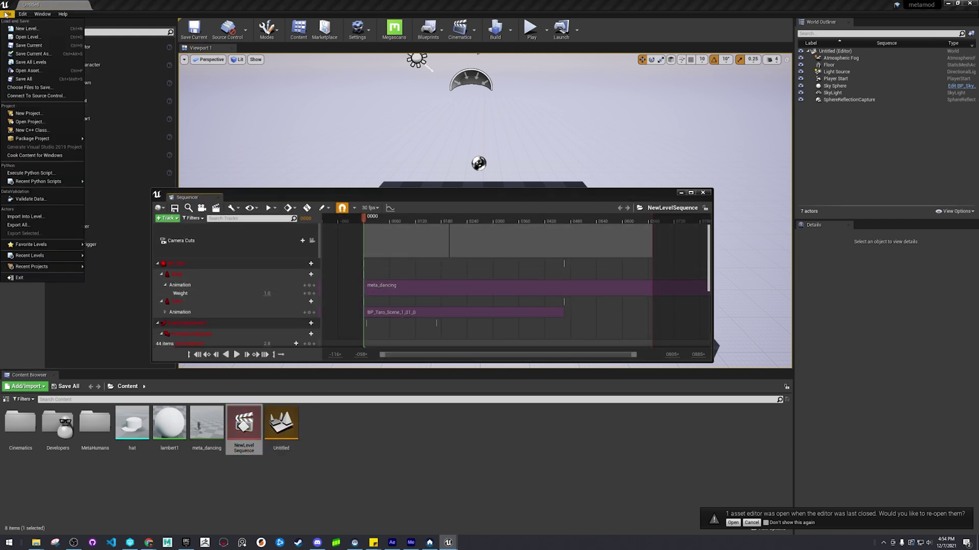
{"action": "mouse_move", "coordinate": [39, 255]}
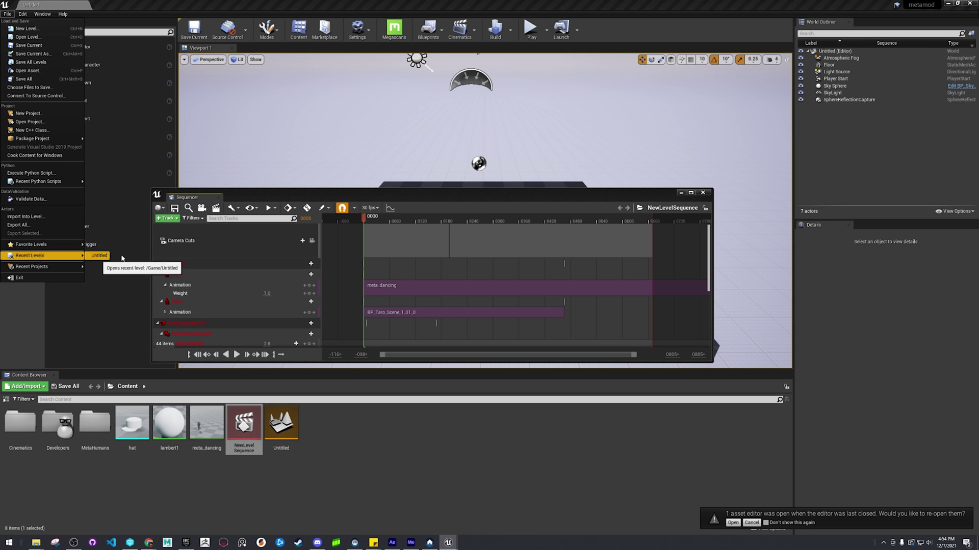
{"action": "left_click", "coordinate": [137, 265]}
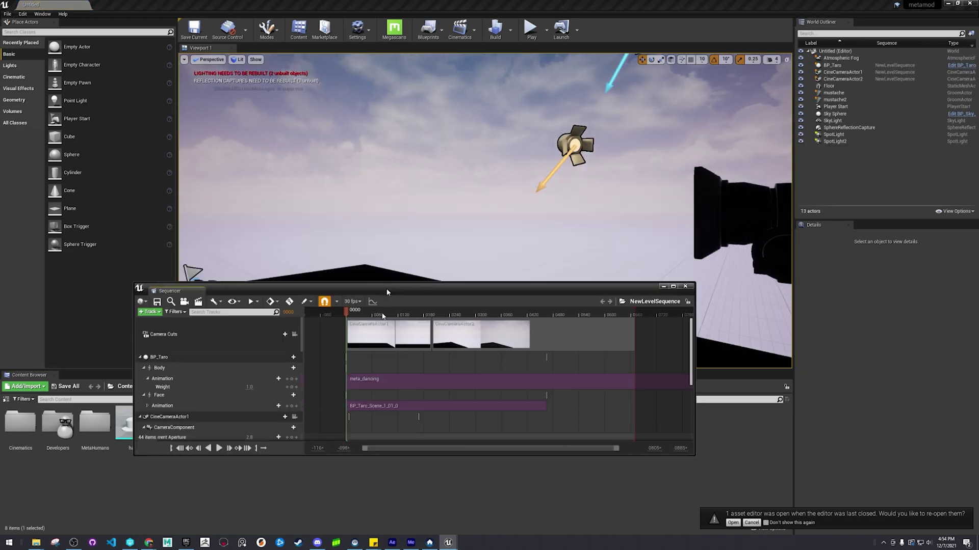
Step: View the shot through the camera cuts and shorten the playback range and the CineCameraActor2 cut to end at about frame 413
{"action": "mouse_move", "coordinate": [353, 324]}
{"action": "left_mouse_down"}
{"action": "mouse_move", "coordinate": [596, 329]}
{"action": "mouse_move", "coordinate": [543, 348]}
{"action": "mouse_move", "coordinate": [525, 348]}
{"action": "mouse_move", "coordinate": [529, 333]}
{"action": "left_mouse_up"}
{"action": "left_click", "coordinate": [295, 343]}
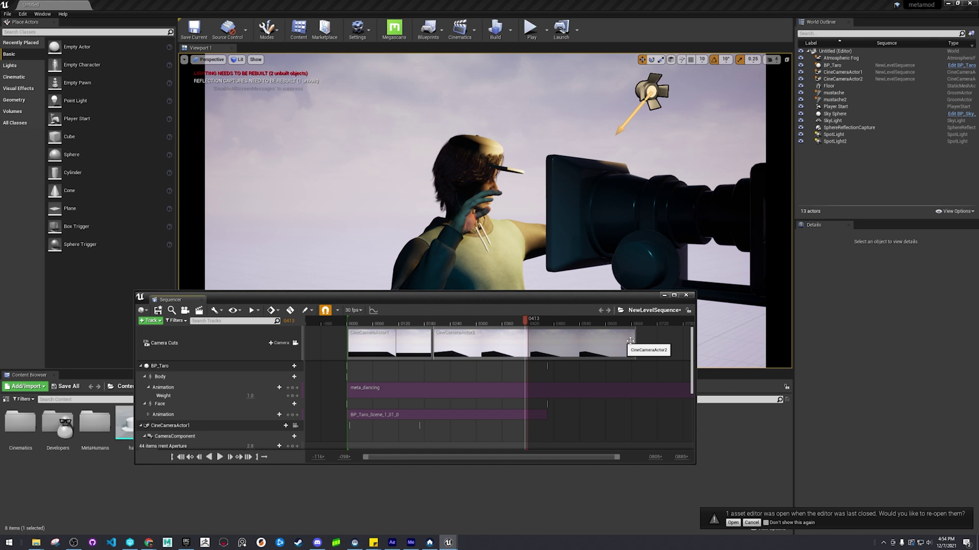
{"action": "left_click_drag", "start_coordinate": [635, 337], "coordinate": [528, 344]}
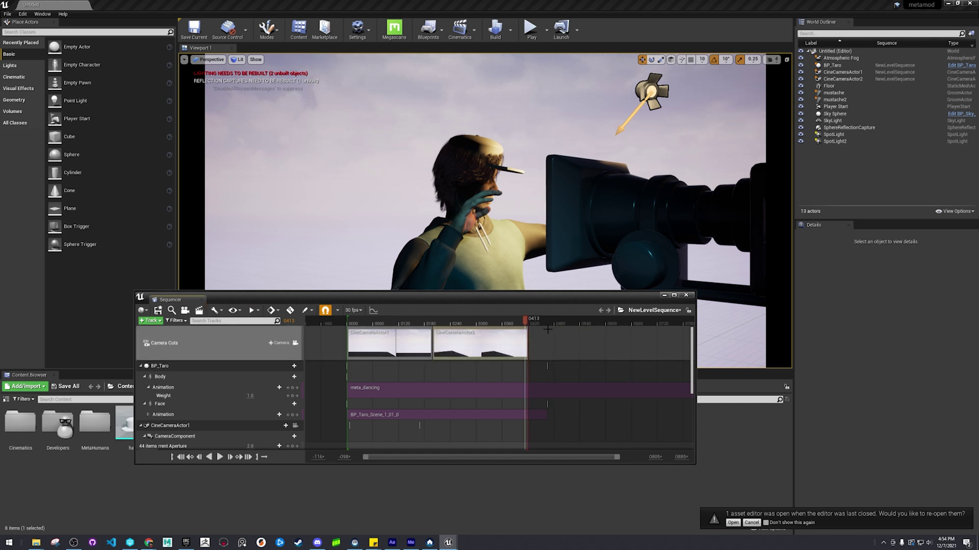
Step: Open the sequence's Render Movie Settings and set the image output to Image Sequence (png) at 1920 x 1080 (16:9)
{"action": "left_click", "coordinate": [201, 311]}
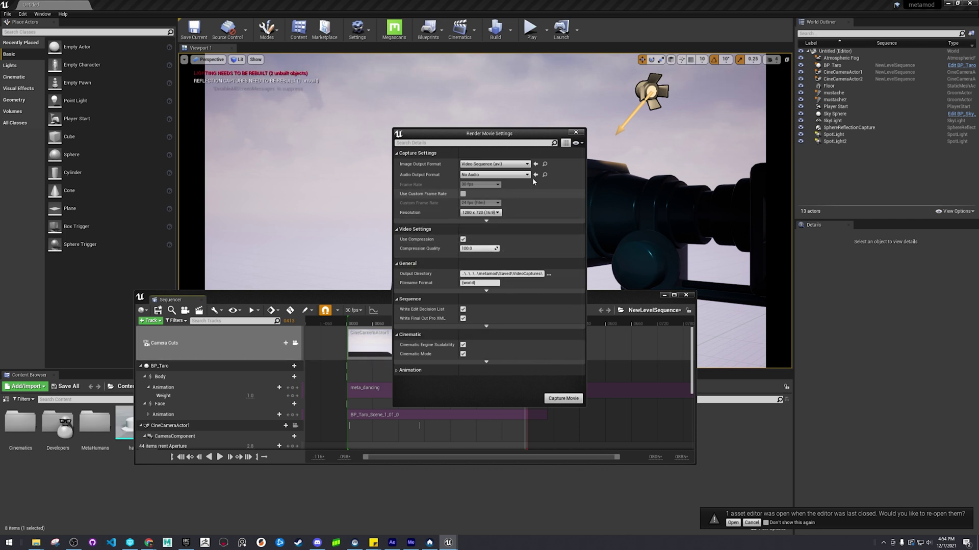
{"action": "left_click", "coordinate": [517, 164]}
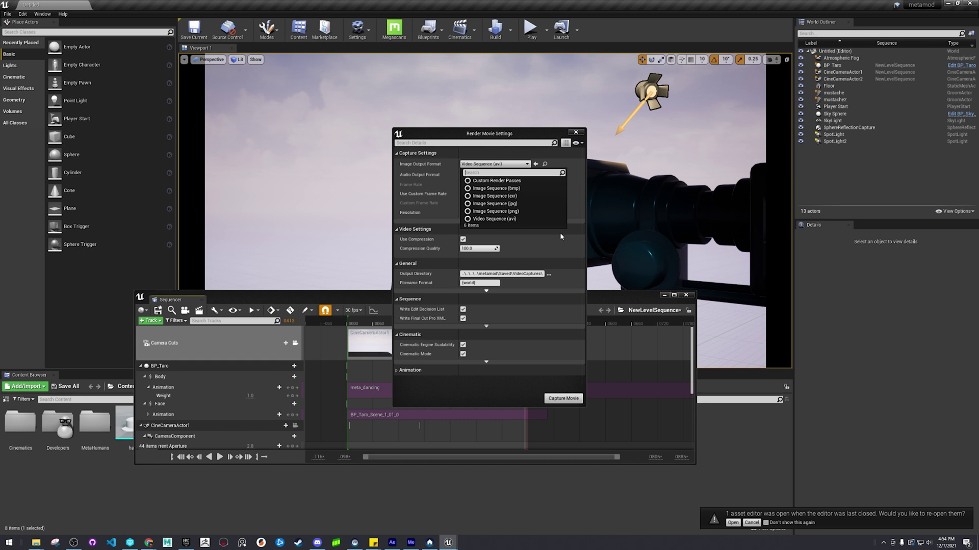
{"action": "left_click", "coordinate": [516, 212]}
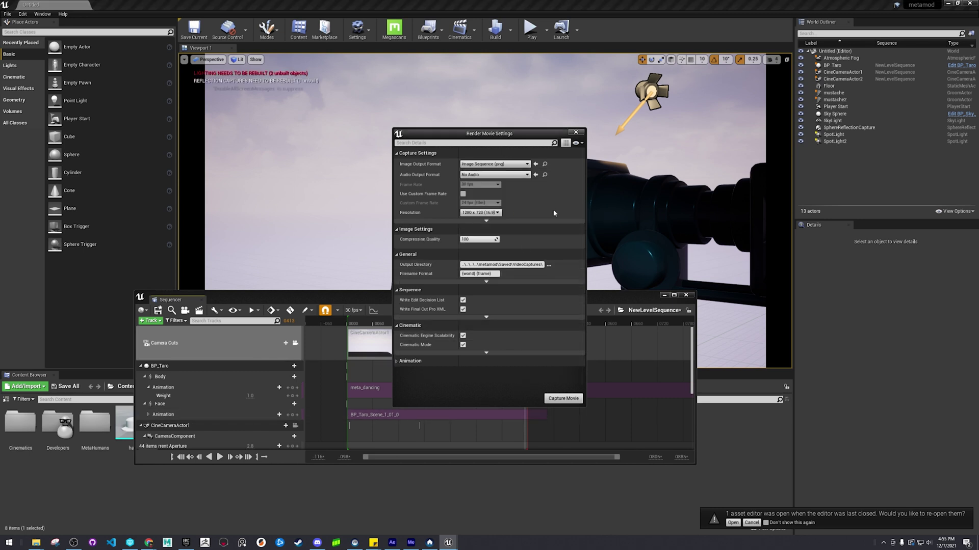
{"action": "left_click", "coordinate": [480, 212]}
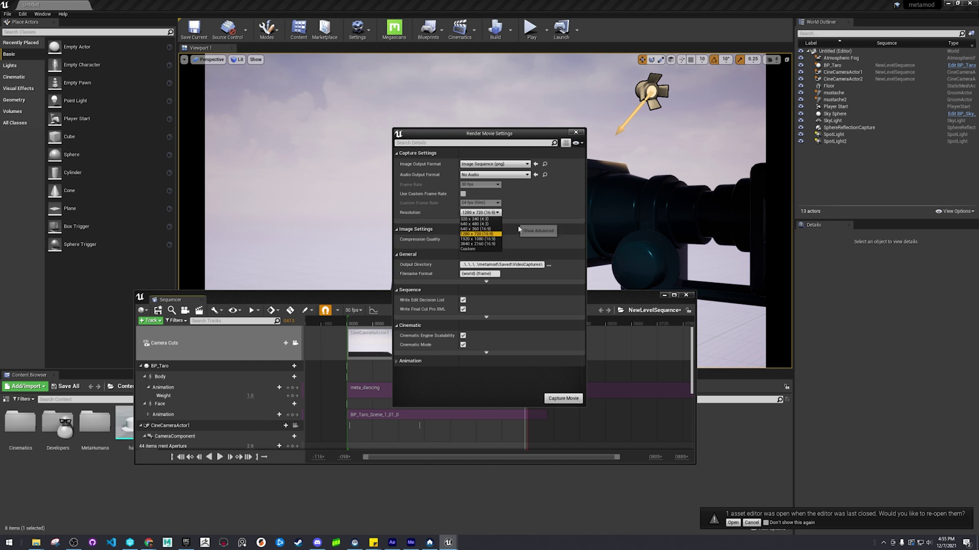
{"action": "left_click", "coordinate": [486, 239]}
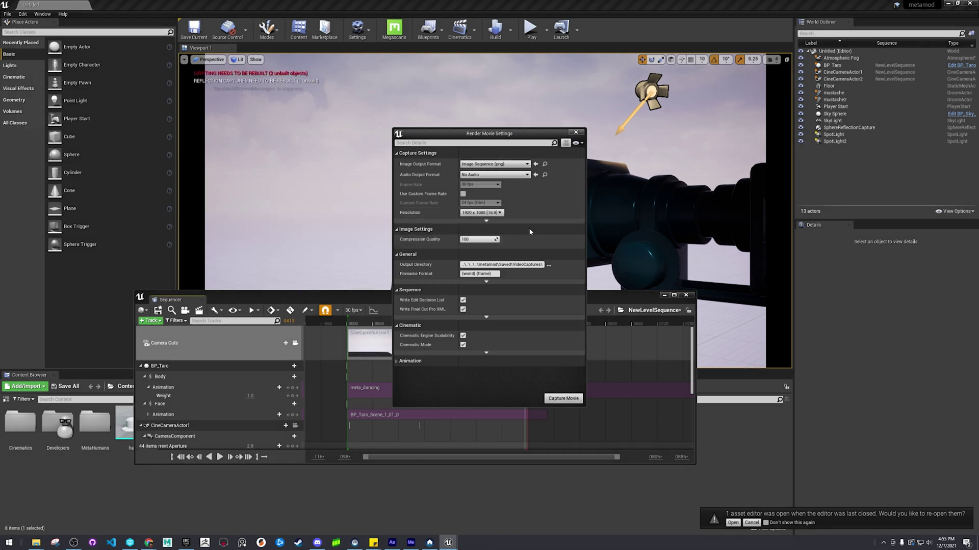
Step: Set the render output directory to a newly created subfolder, New folder, inside Desktop > New folder (6)
{"action": "left_click", "coordinate": [549, 265]}
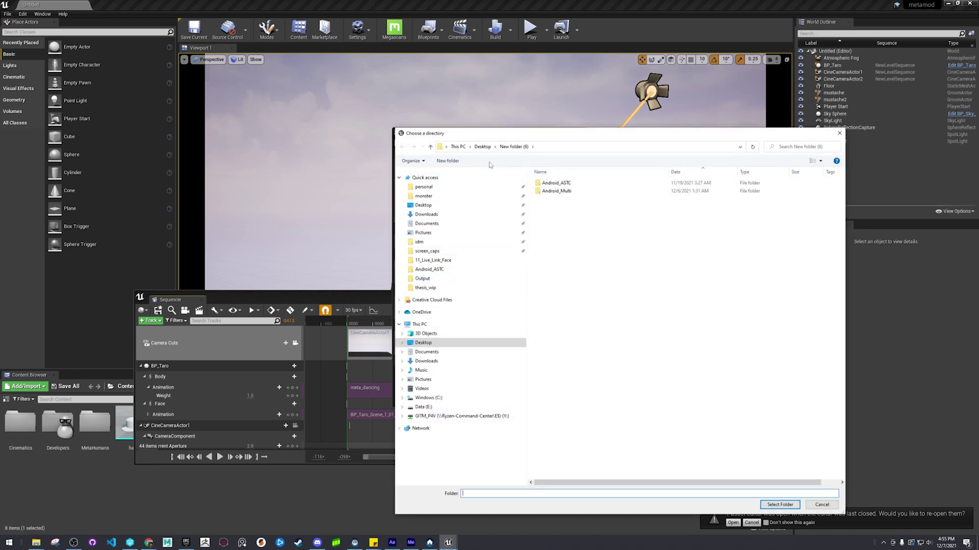
{"action": "right_click", "coordinate": [585, 217]}
{"action": "mouse_move", "coordinate": [628, 357]}
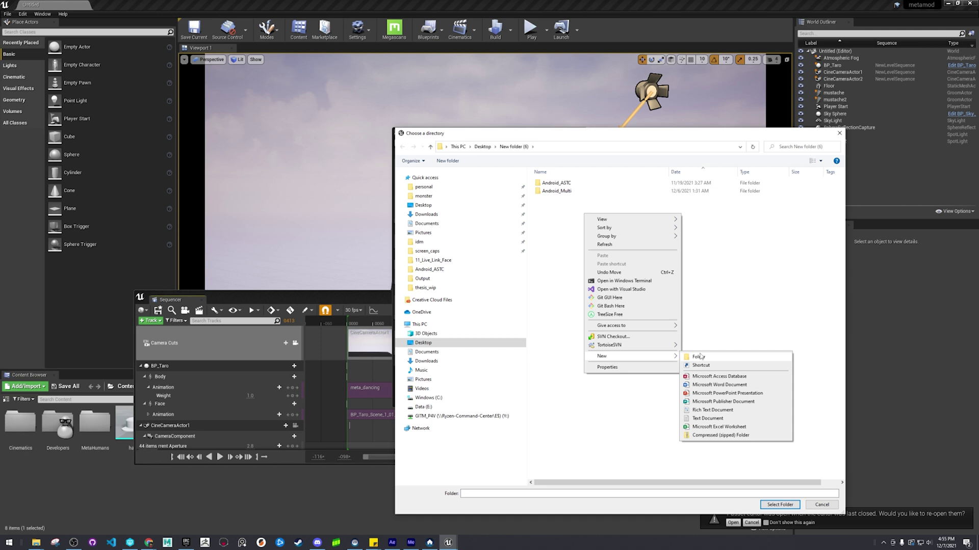
{"action": "left_click", "coordinate": [701, 356]}
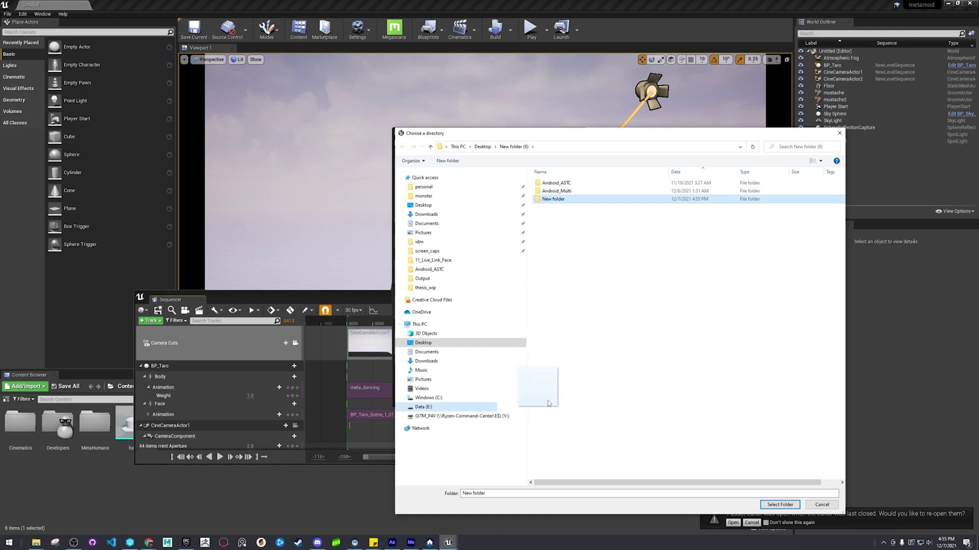
{"action": "double_click", "coordinate": [582, 201]}
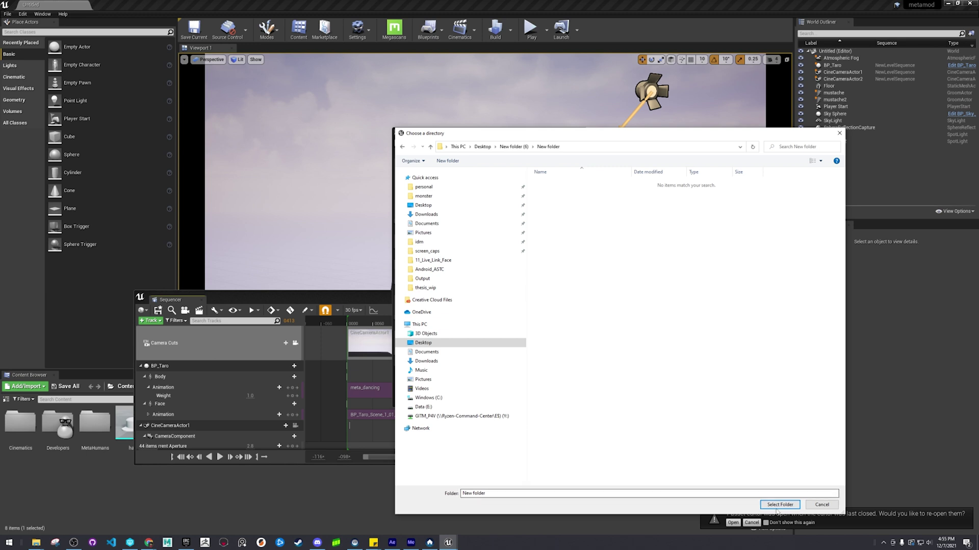
{"action": "left_click", "coordinate": [779, 506]}
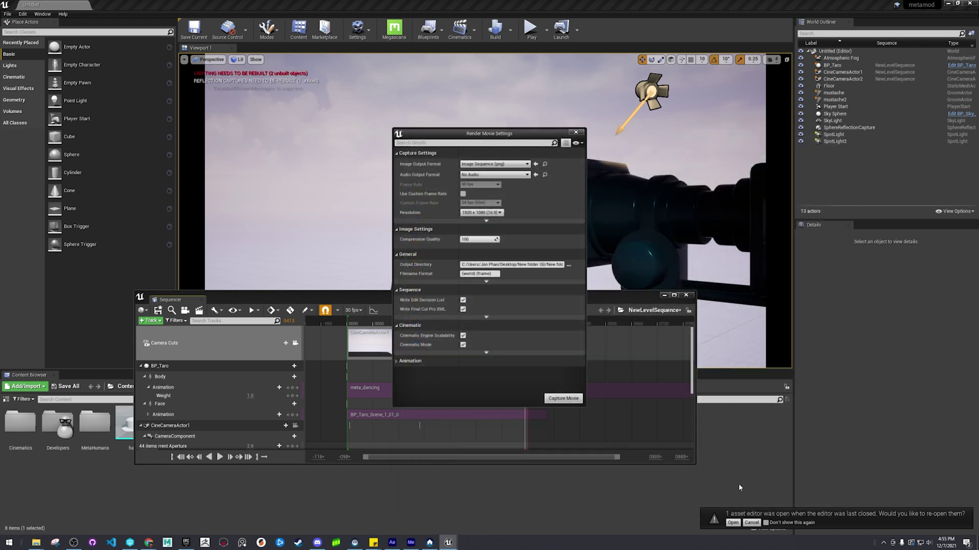
Step: Review the advanced General and Animation render settings, and start the movie capture, saving NewLevelSequence when asked
{"action": "left_click", "coordinate": [494, 283]}
{"action": "scroll", "coordinate": [536, 293], "scroll_direction": "down", "scroll_amount": 2}
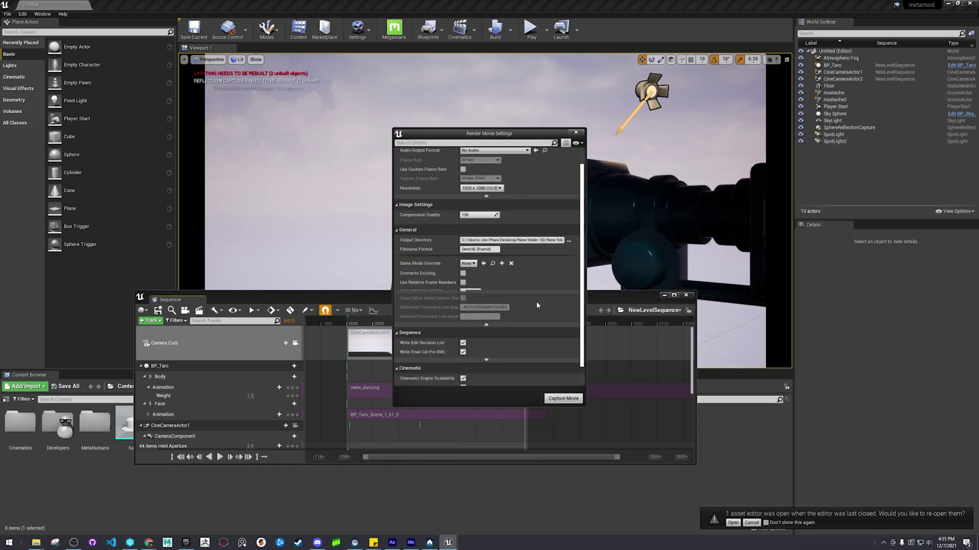
{"action": "scroll", "coordinate": [536, 305], "scroll_direction": "down", "scroll_amount": 2}
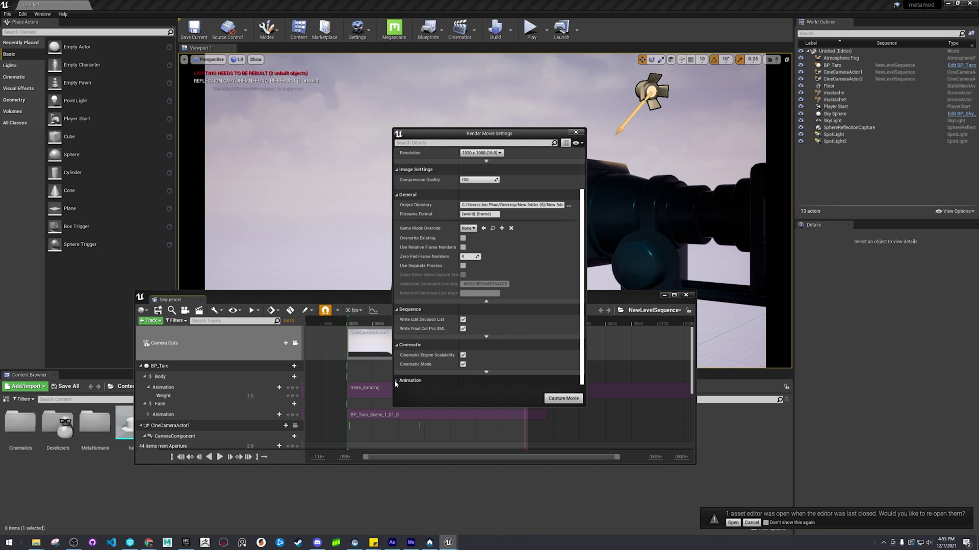
{"action": "scroll", "coordinate": [413, 385], "scroll_direction": "down", "scroll_amount": 4}
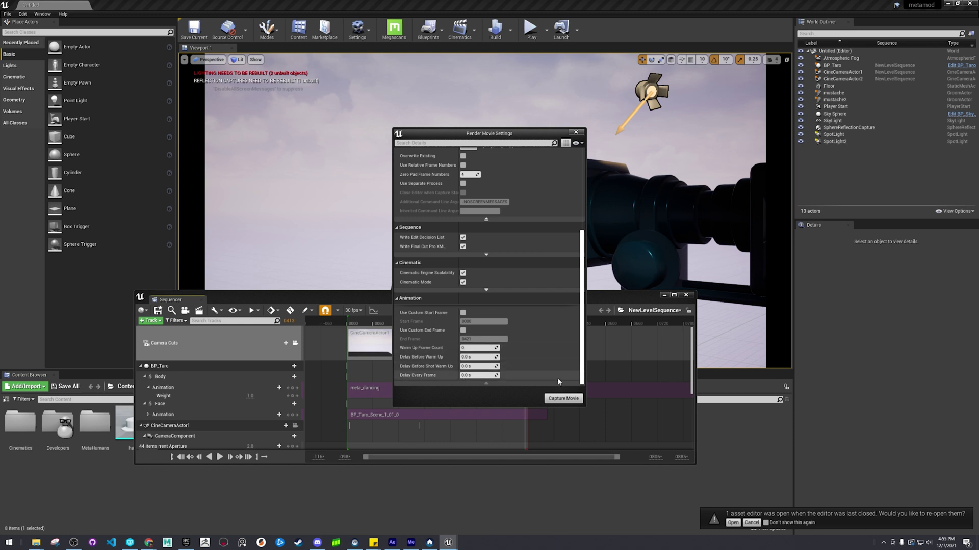
{"action": "scroll", "coordinate": [489, 286], "scroll_direction": "up", "scroll_amount": 5}
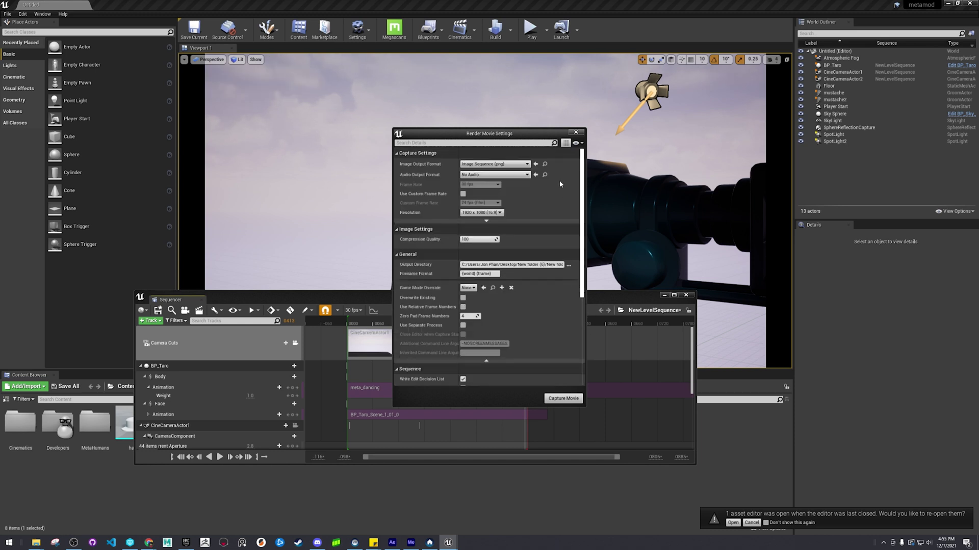
{"action": "scroll", "coordinate": [510, 316], "scroll_direction": "down", "scroll_amount": 3}
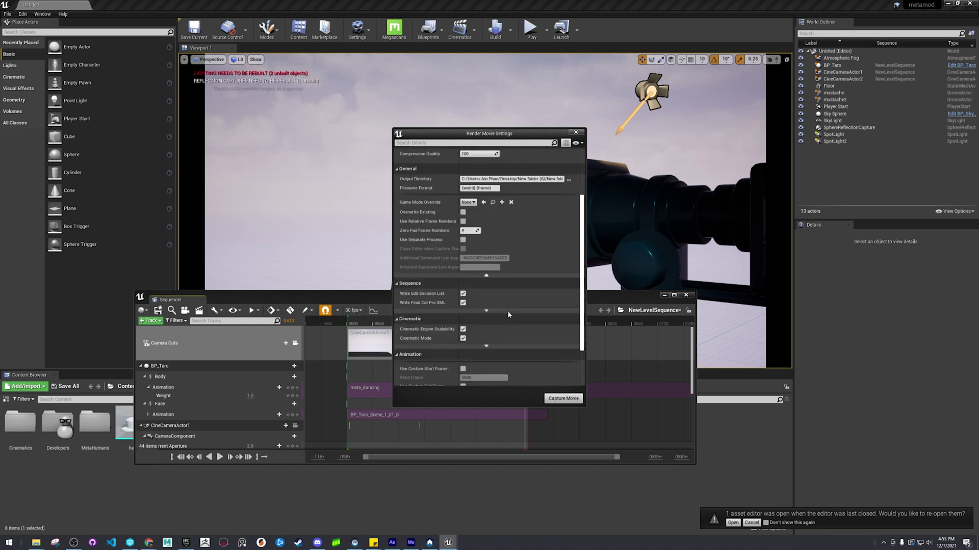
{"action": "left_click", "coordinate": [556, 402]}
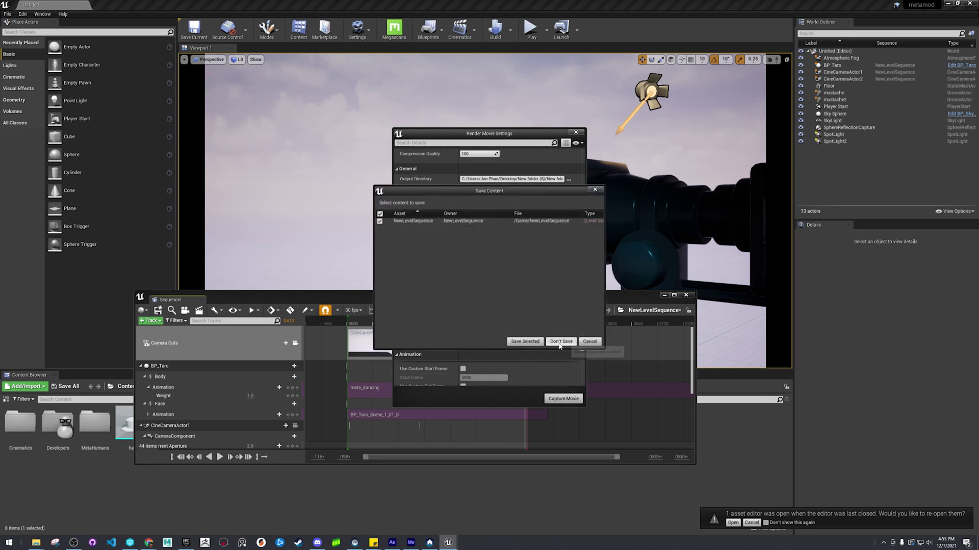
{"action": "left_click", "coordinate": [534, 342]}
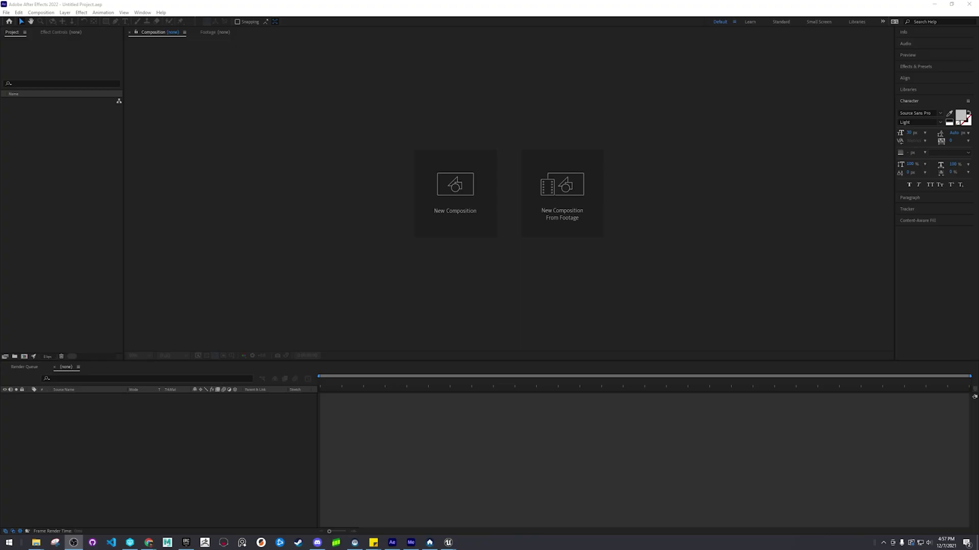
Step: Look through the rendered PNG frames in File Explorer and move its window clear of the After Effects start area
{"action": "left_click_drag", "start_coordinate": [0, 187], "coordinate": [688, 90]}
{"action": "double_click", "coordinate": [626, 182]}
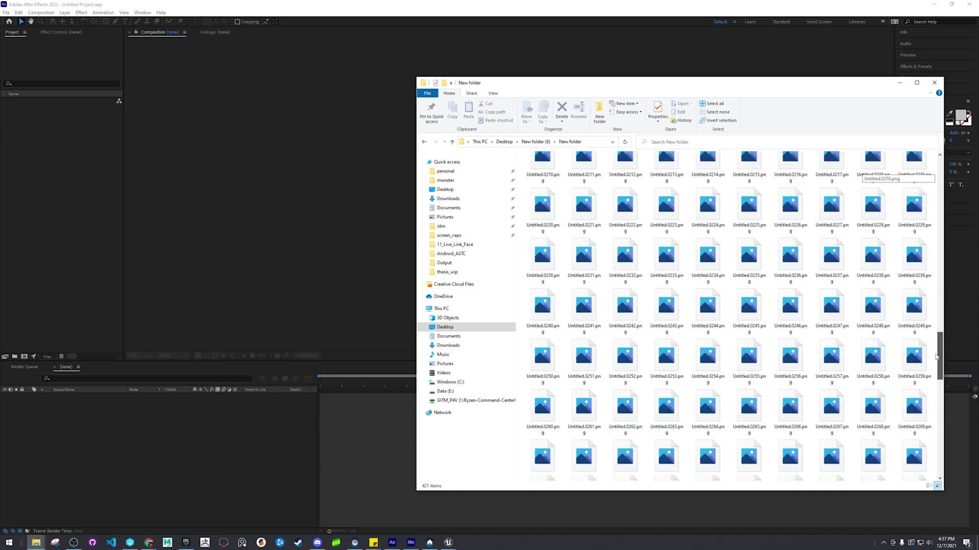
{"action": "left_click_drag", "start_coordinate": [610, 76], "coordinate": [728, 155]}
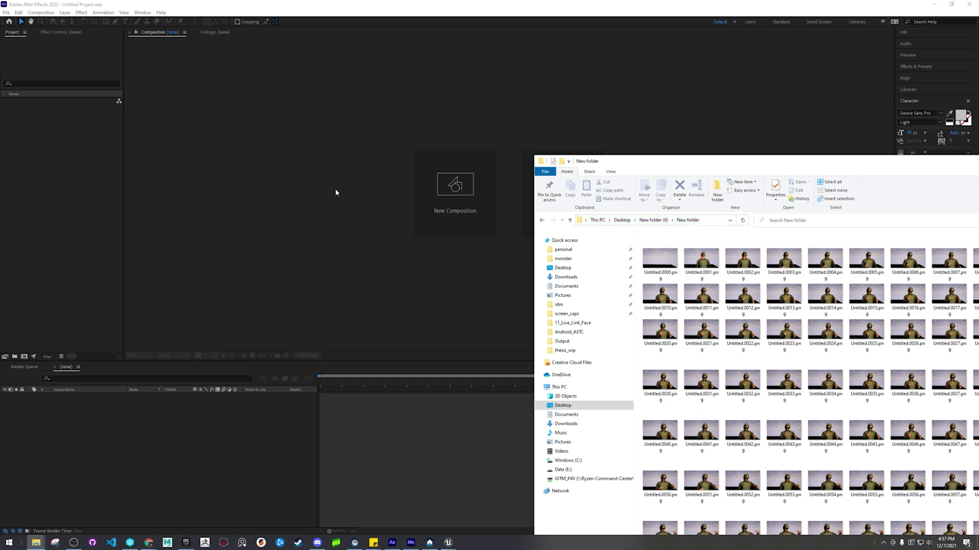
Step: In After Effects, create a 1920 x 1080 composition at 30 fps named Comp 1 and bring up the Import File dialog
{"action": "left_click", "coordinate": [454, 204]}
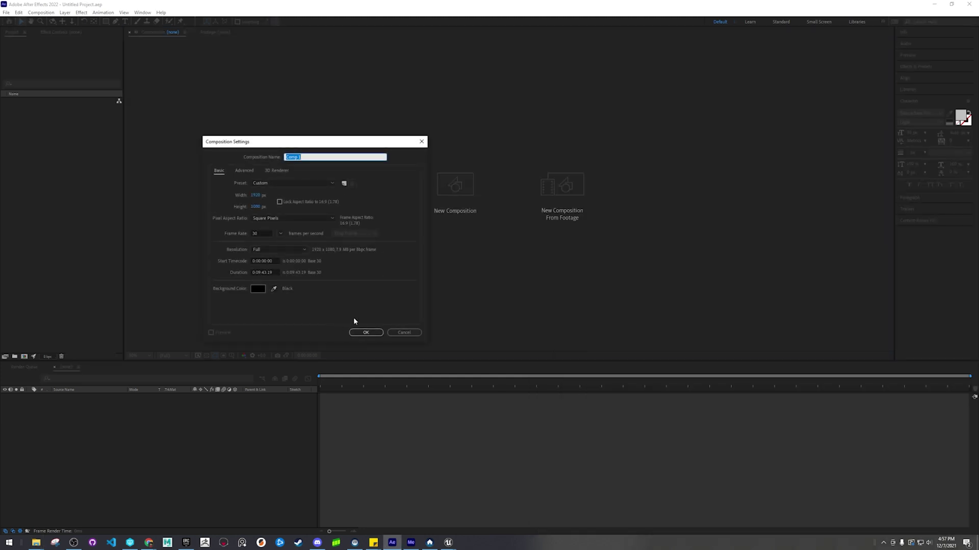
{"action": "left_click", "coordinate": [365, 332]}
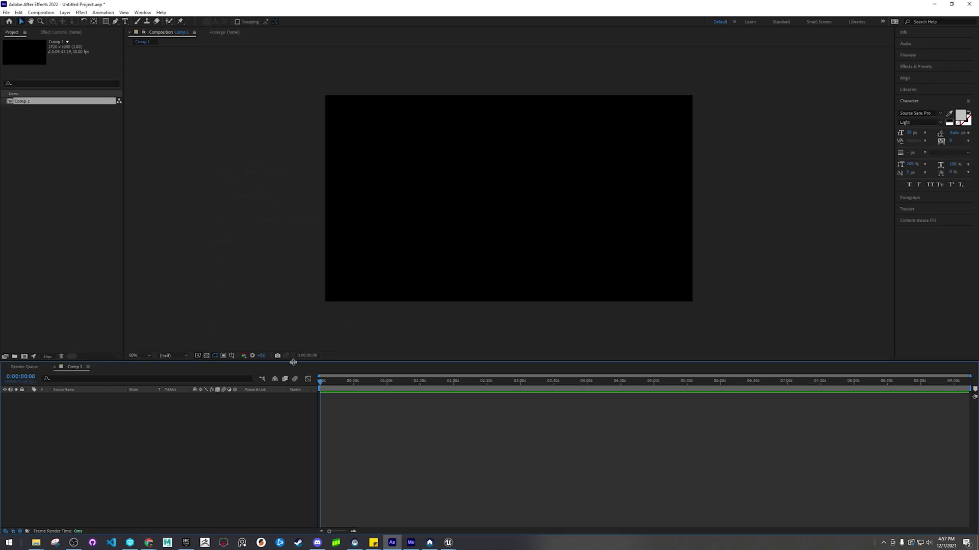
{"action": "left_click", "coordinate": [6, 13]}
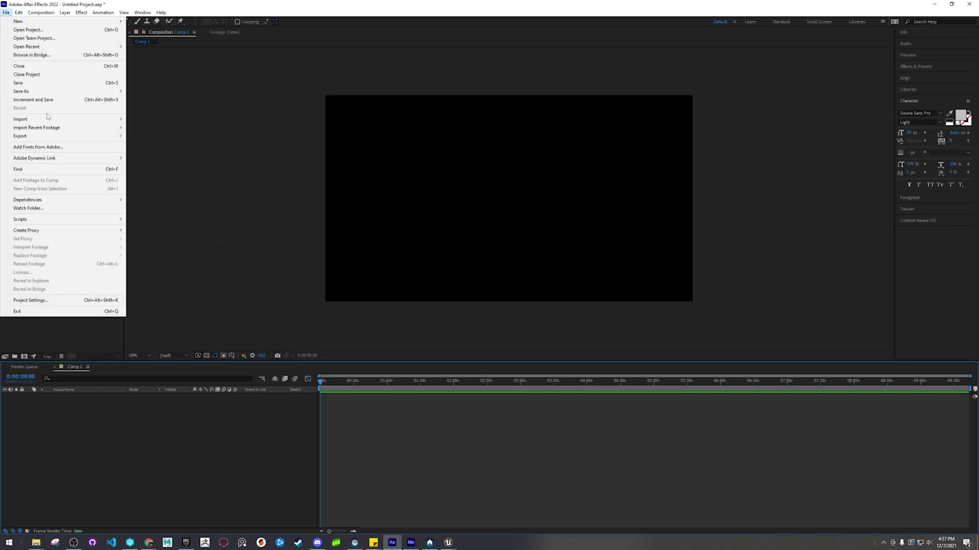
{"action": "mouse_move", "coordinate": [47, 119]}
{"action": "left_click", "coordinate": [140, 119]}
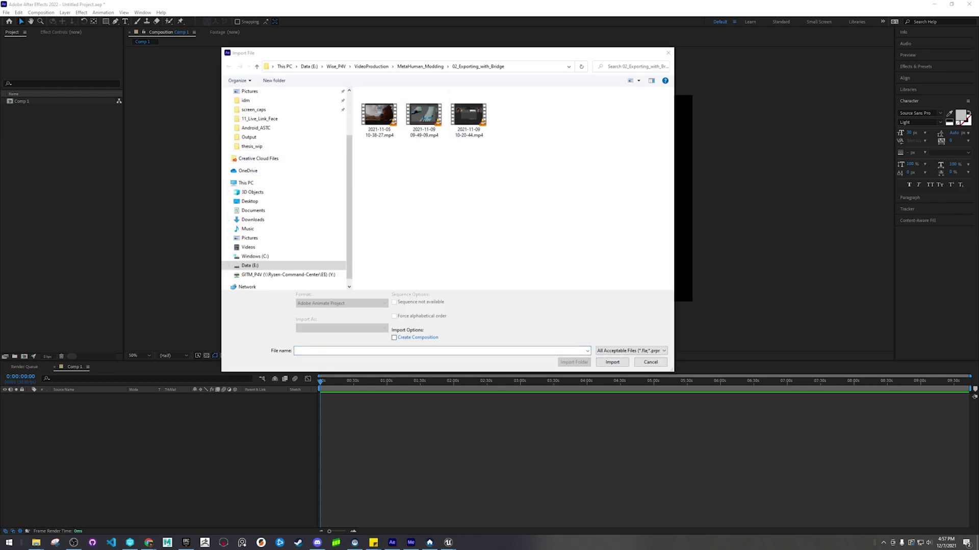
Step: Copy the rendered frames' folder path from File Explorer and go to that folder in the Import File dialog
{"action": "key", "text": "alt+Tab"}
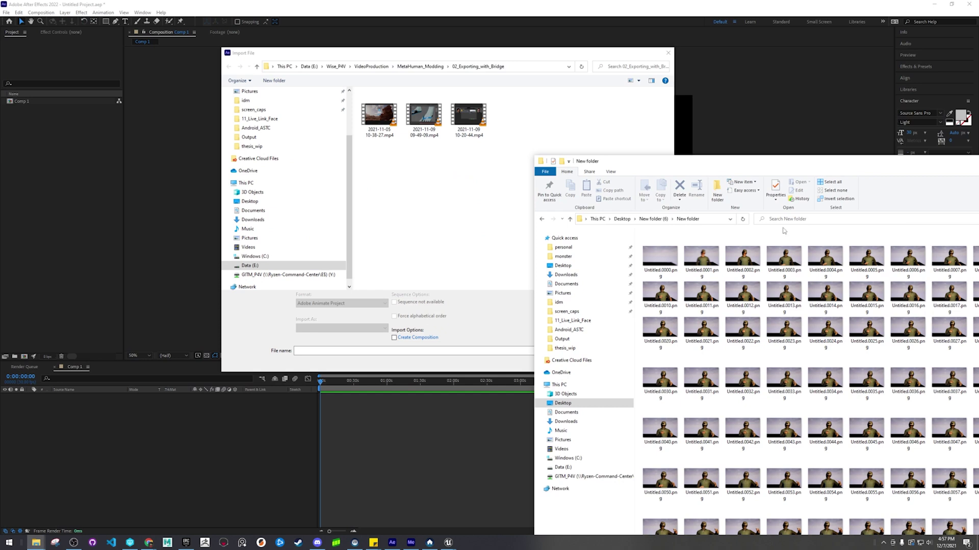
{"action": "left_click", "coordinate": [714, 219]}
{"action": "right_click", "coordinate": [714, 220]}
{"action": "left_click", "coordinate": [734, 237]}
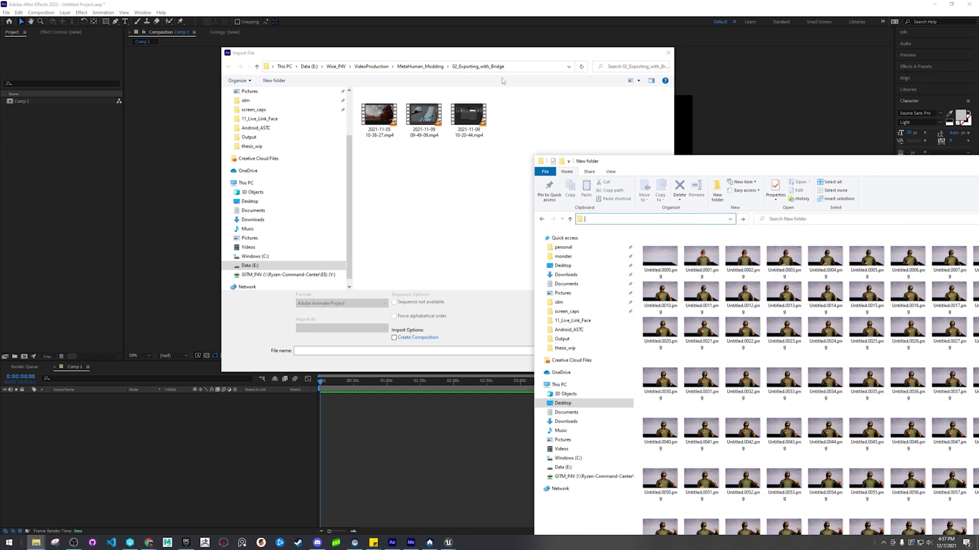
{"action": "left_click", "coordinate": [525, 67]}
{"action": "right_click", "coordinate": [526, 71]}
{"action": "left_click", "coordinate": [542, 97]}
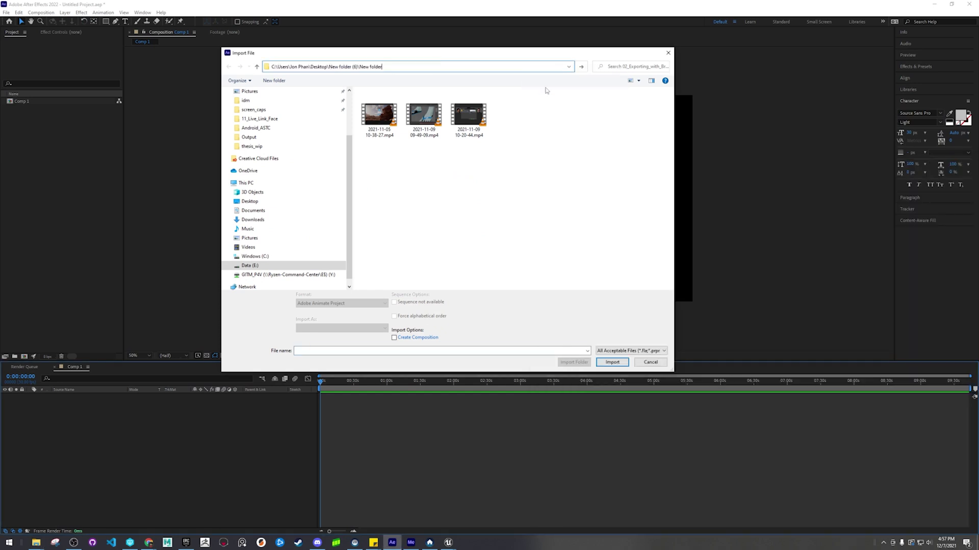
{"action": "key", "text": "Return"}
Step: Import Untitled.0000.png as a PNG sequence and add the footage to the Comp 1 timeline
{"action": "left_click", "coordinate": [385, 124]}
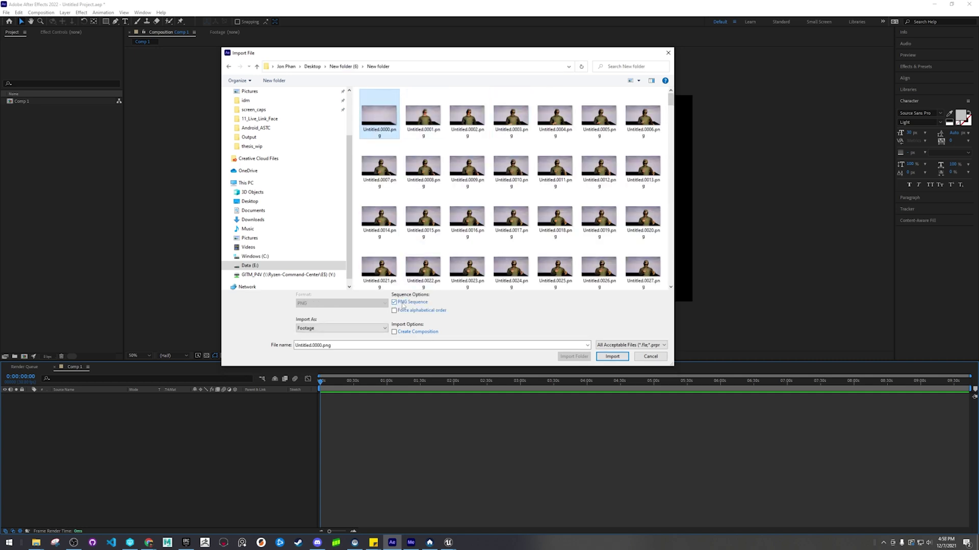
{"action": "left_click", "coordinate": [607, 359]}
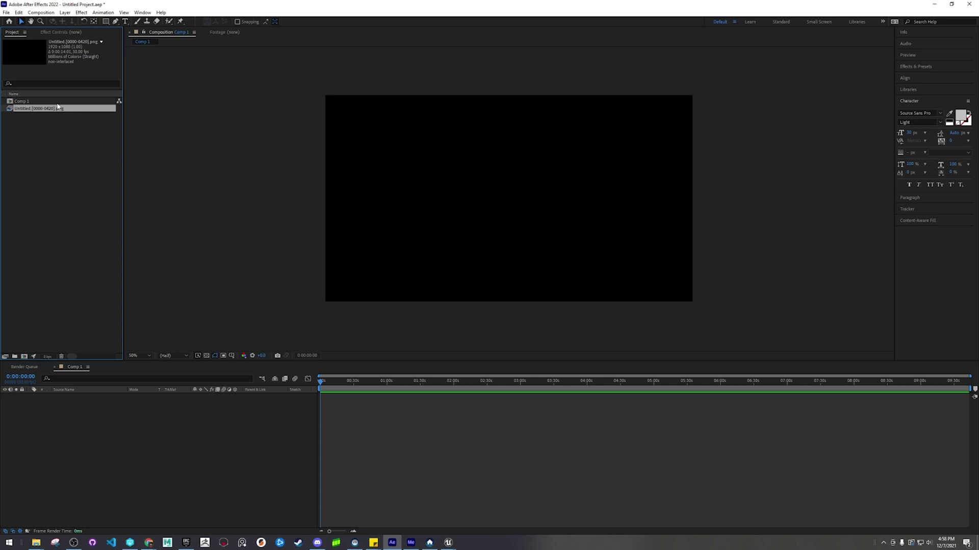
{"action": "left_click_drag", "start_coordinate": [57, 107], "coordinate": [288, 432]}
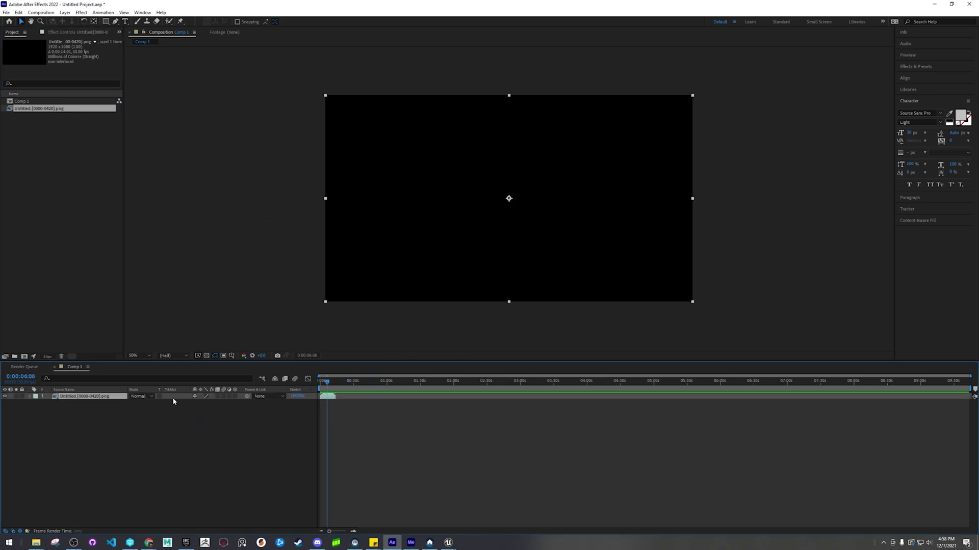
Step: Scrub through the imported PNG sequence in Comp 1 to check the rendered animation
{"action": "scroll", "coordinate": [330, 421], "scroll_direction": "up", "scroll_amount": 8, "text": "alt"}
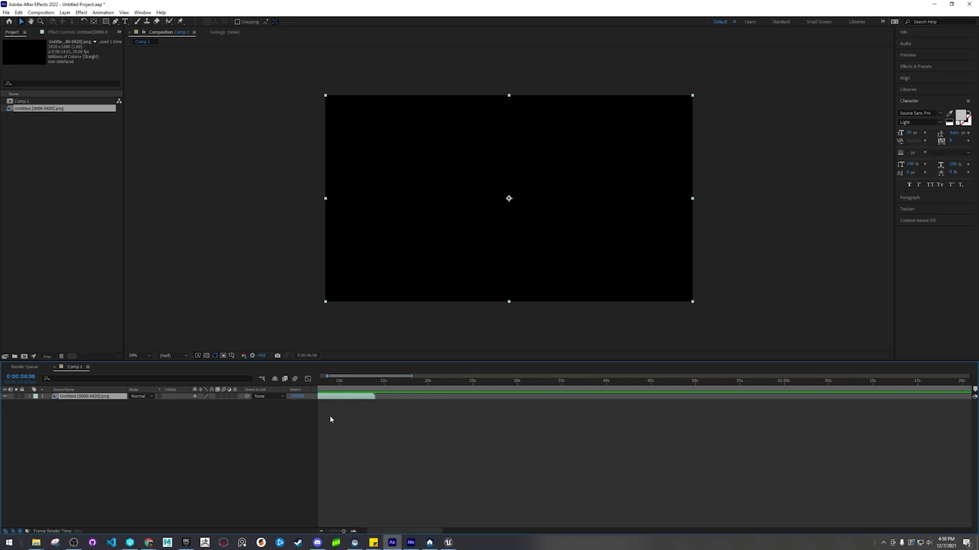
{"action": "left_click_drag", "start_coordinate": [372, 532], "coordinate": [360, 533]}
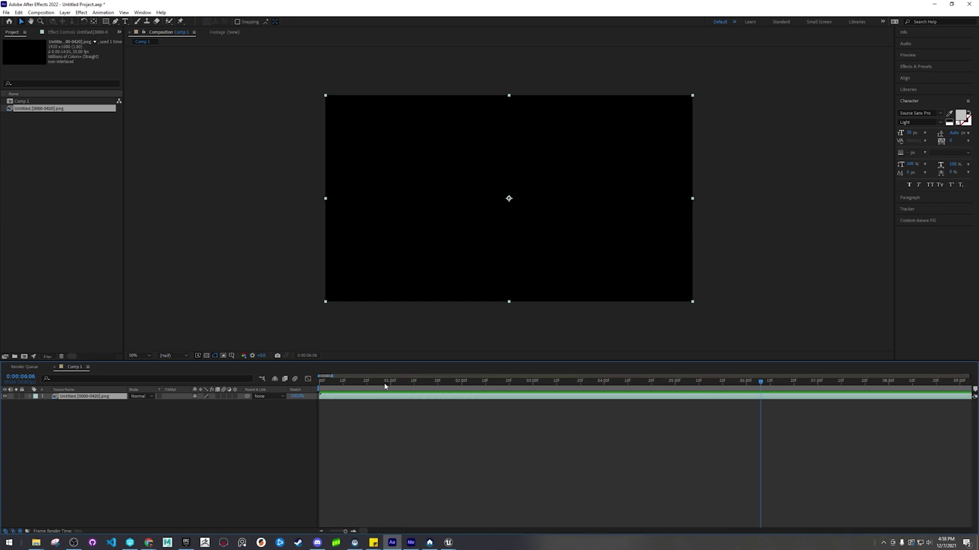
{"action": "left_click_drag", "start_coordinate": [378, 386], "coordinate": [505, 387]}
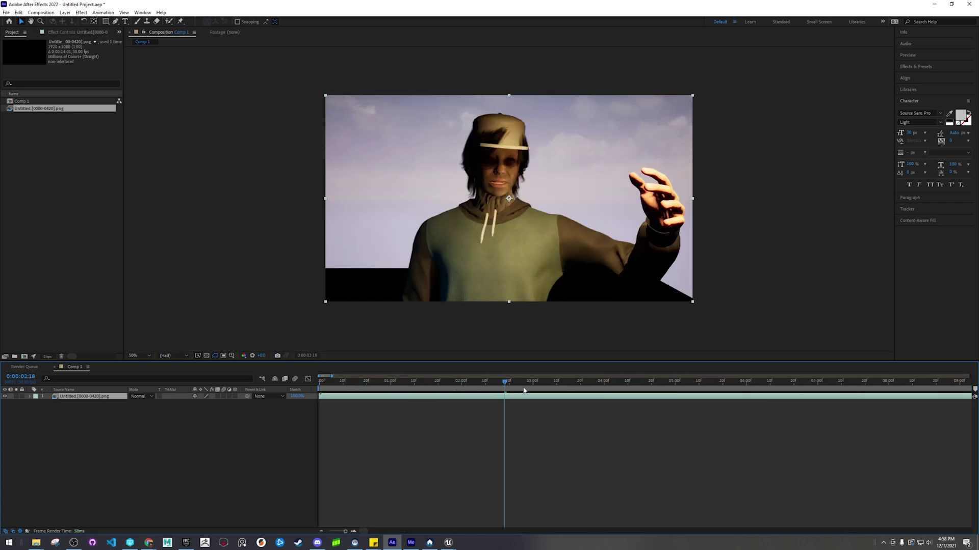
{"action": "left_click_drag", "start_coordinate": [572, 387], "coordinate": [468, 431]}
{"action": "scroll", "coordinate": [468, 429], "scroll_direction": "down", "scroll_amount": 2, "text": "alt"}
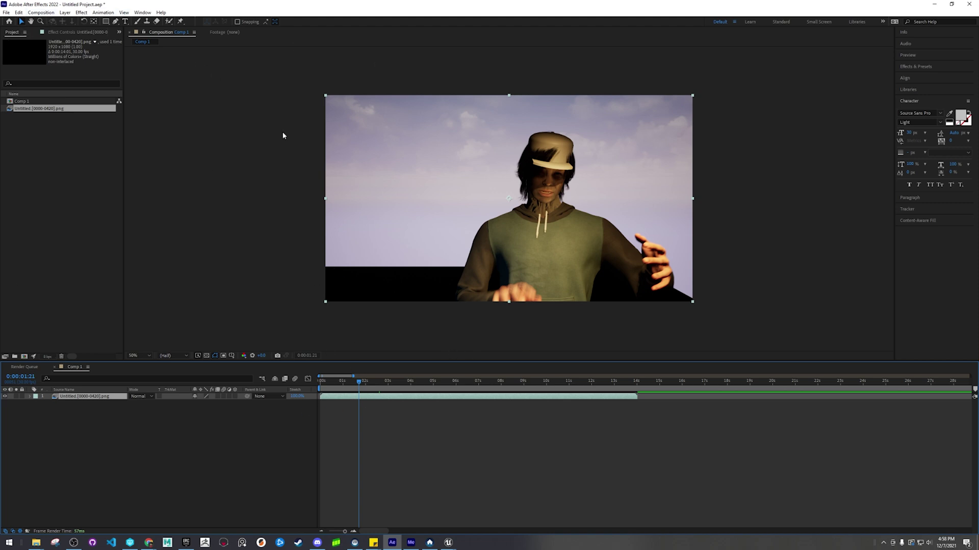
Step: Add Comp 1 to the Render Queue
{"action": "left_click", "coordinate": [5, 12]}
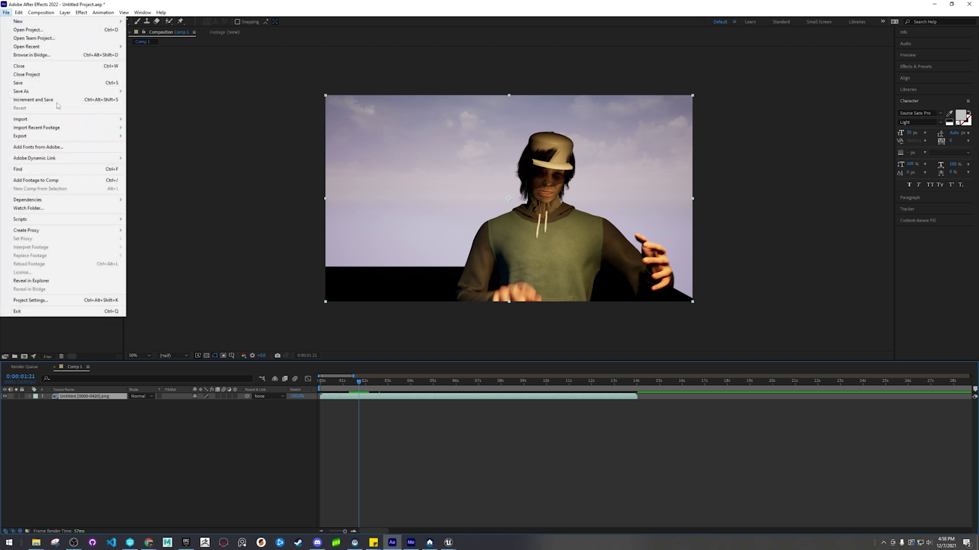
{"action": "mouse_move", "coordinate": [61, 136]}
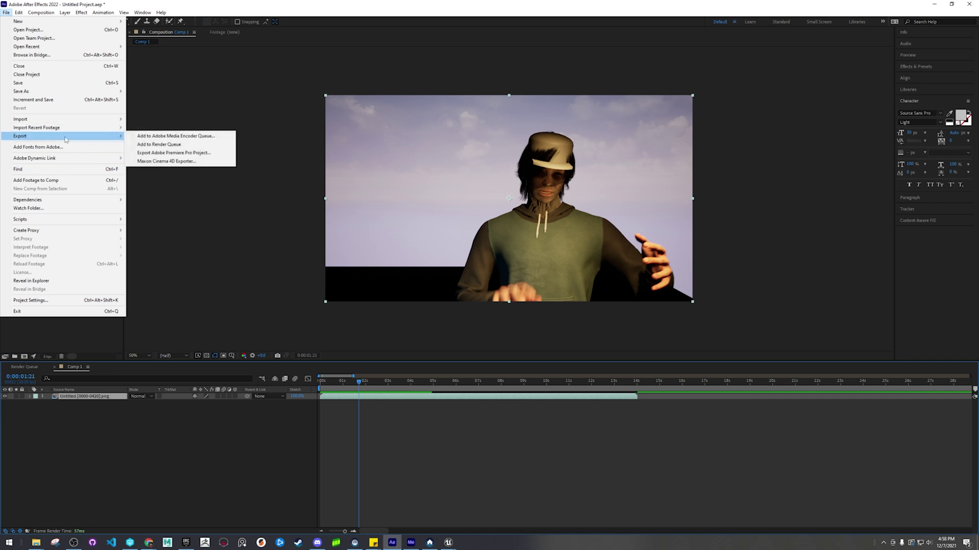
{"action": "left_click", "coordinate": [186, 147]}
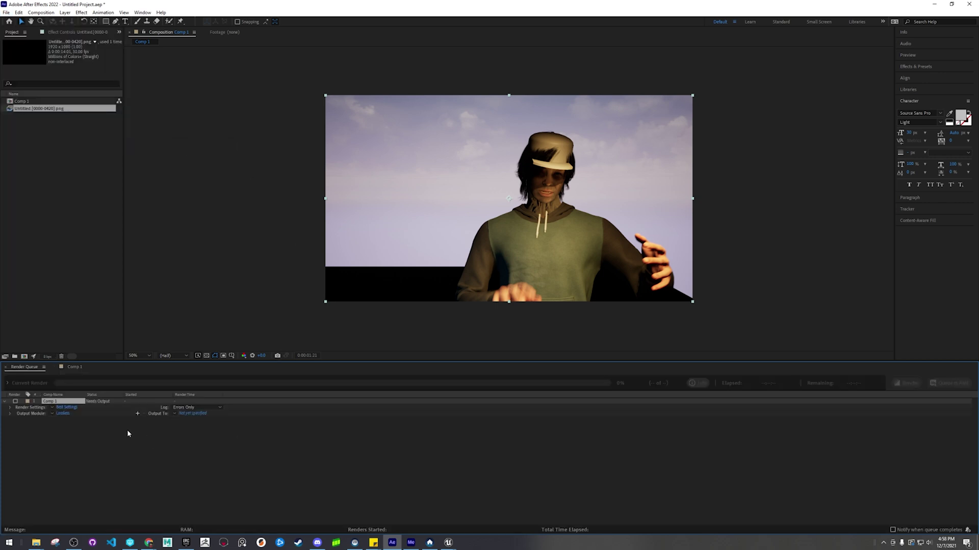
Step: Inspect Comp 1's Render Settings and Output Module settings in the queue, and cancel both without changes
{"action": "left_click", "coordinate": [70, 414]}
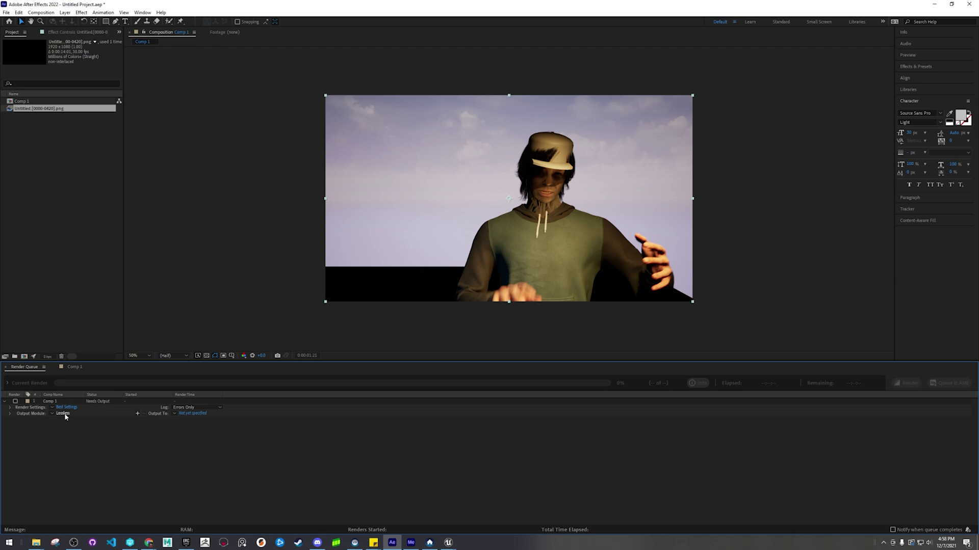
{"action": "left_click", "coordinate": [66, 409]}
{"action": "left_click", "coordinate": [589, 366]}
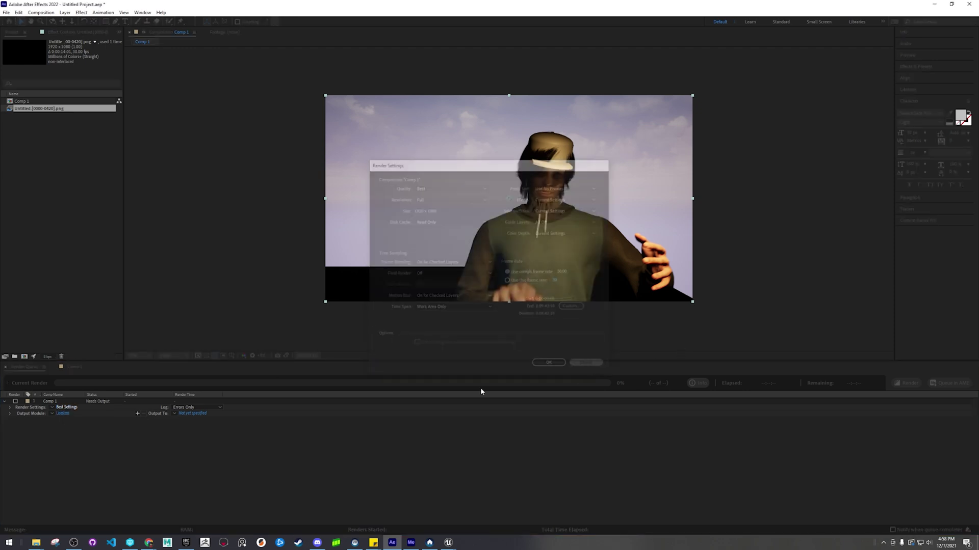
{"action": "left_click", "coordinate": [63, 413]}
{"action": "left_click", "coordinate": [579, 390]}
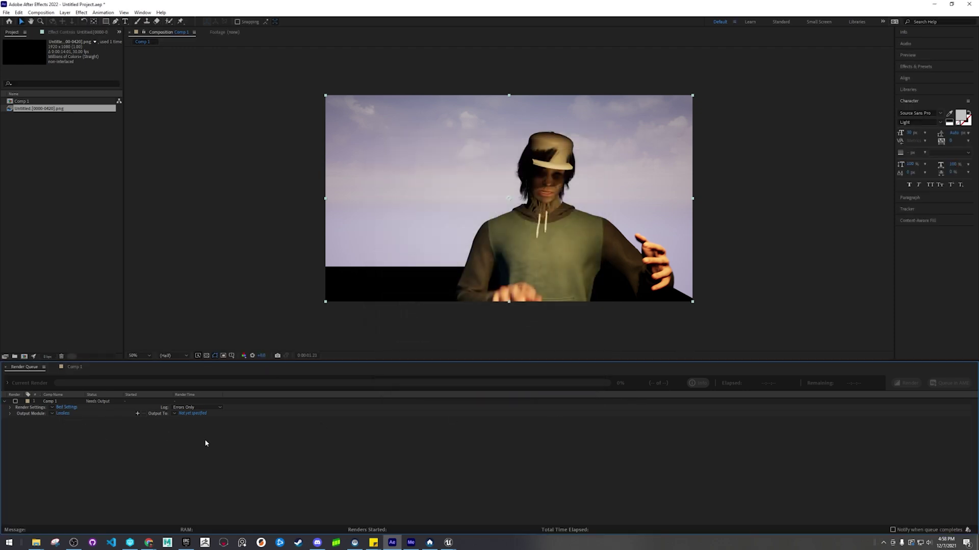